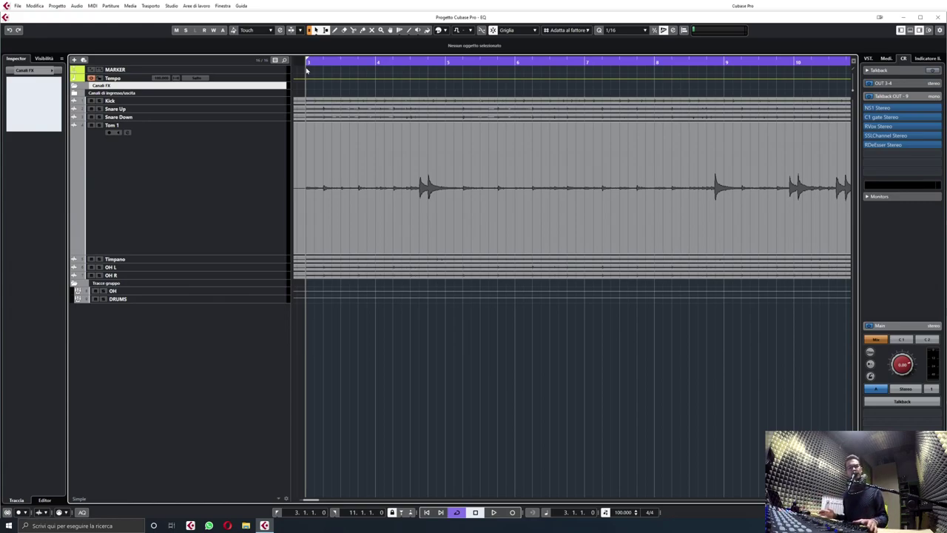
# Step: Insert FabFilter Pro-Q 3 on the MASTER channel and add a bell boost of about 8.5 dB around 31 Hz
pyautogui.press('space')
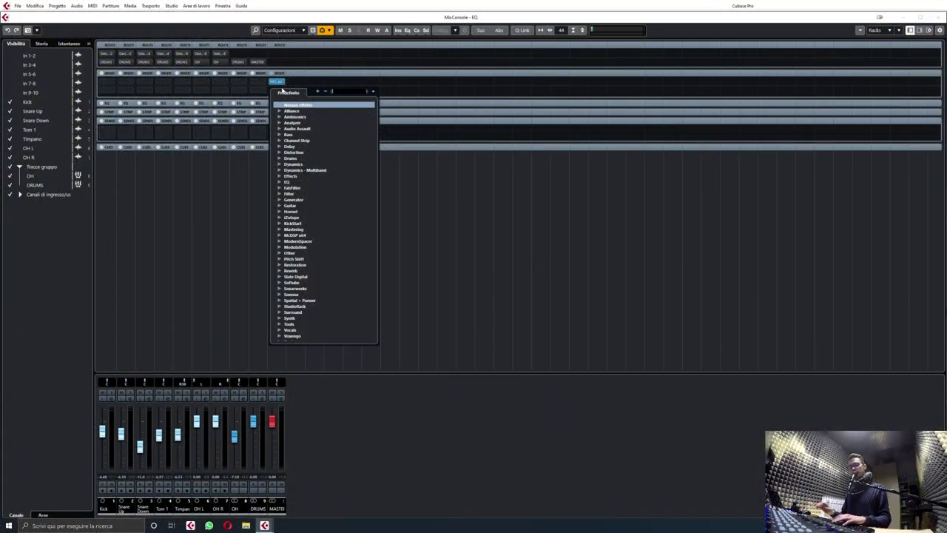
pyautogui.write('pro')
pyautogui.click(308, 146)
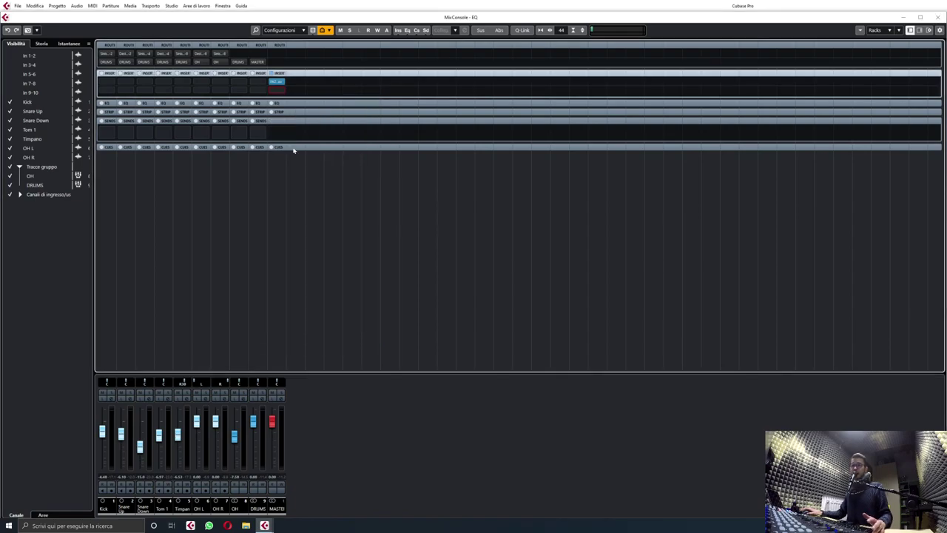
pyautogui.moveTo(433, 293); pyautogui.dragTo(361, 244)
pyautogui.moveTo(412, 395); pyautogui.dragTo(414, 391)
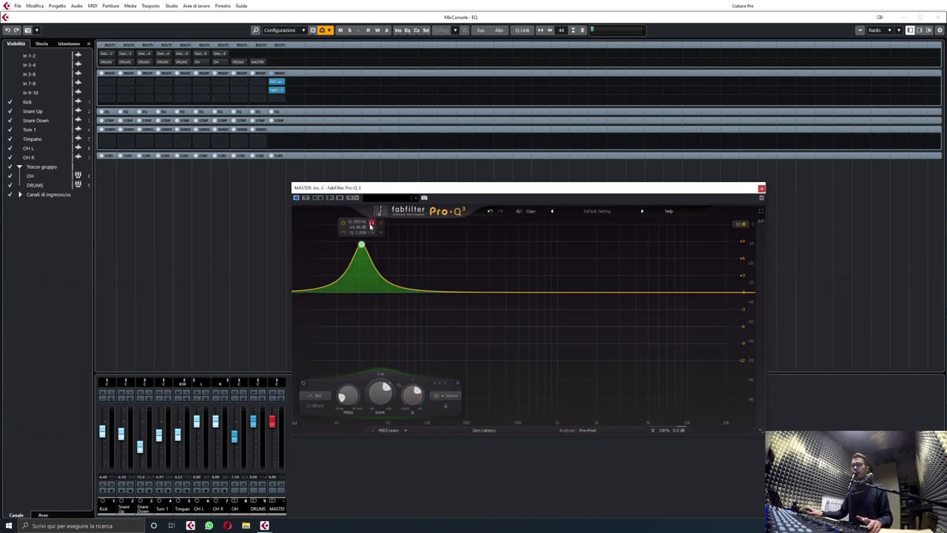
# Step: Show the MASTER channel's PAZ Frequency analyzer and play the drums with the Pro-Q 3 band soloed at about 50 Hz
pyautogui.click(276, 82)
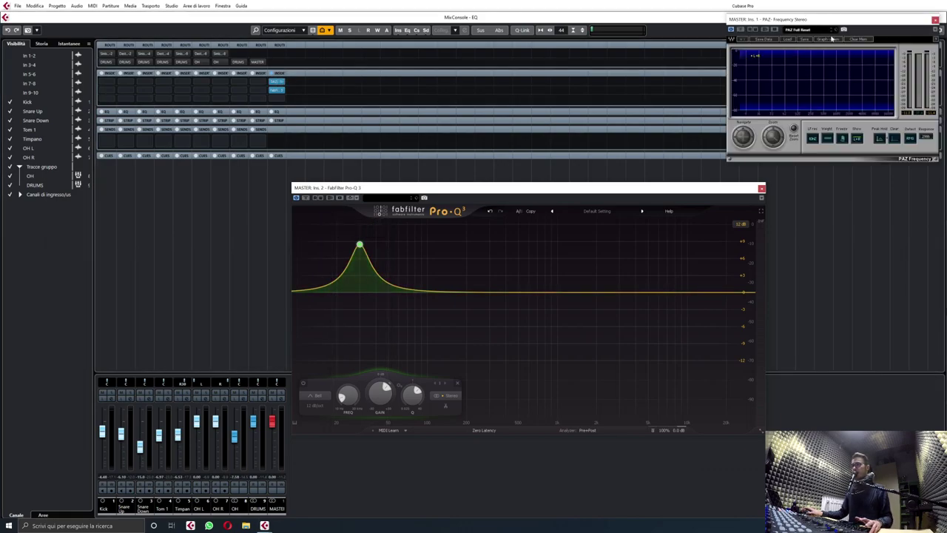
pyautogui.moveTo(490, 191); pyautogui.dragTo(496, 211)
pyautogui.moveTo(370, 246); pyautogui.dragTo(403, 244)
pyautogui.press('space')
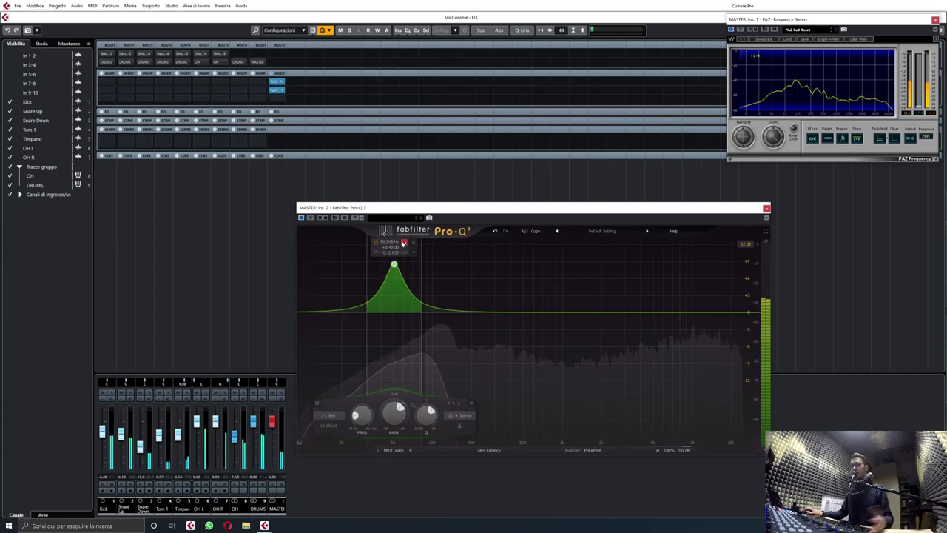
# Step: Sweep the soloed bell upward through about 75, 110 and 150 Hz to around 7 kHz, adjusting its Q to hear each range
pyautogui.moveTo(403, 243); pyautogui.dragTo(426, 242)
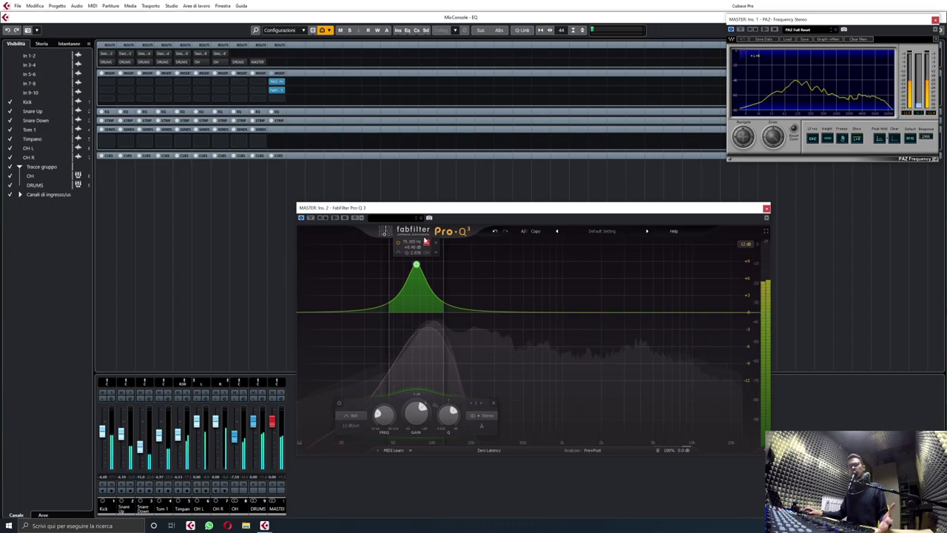
pyautogui.moveTo(425, 241); pyautogui.dragTo(447, 245)
pyautogui.scroll(2, 449, 243)
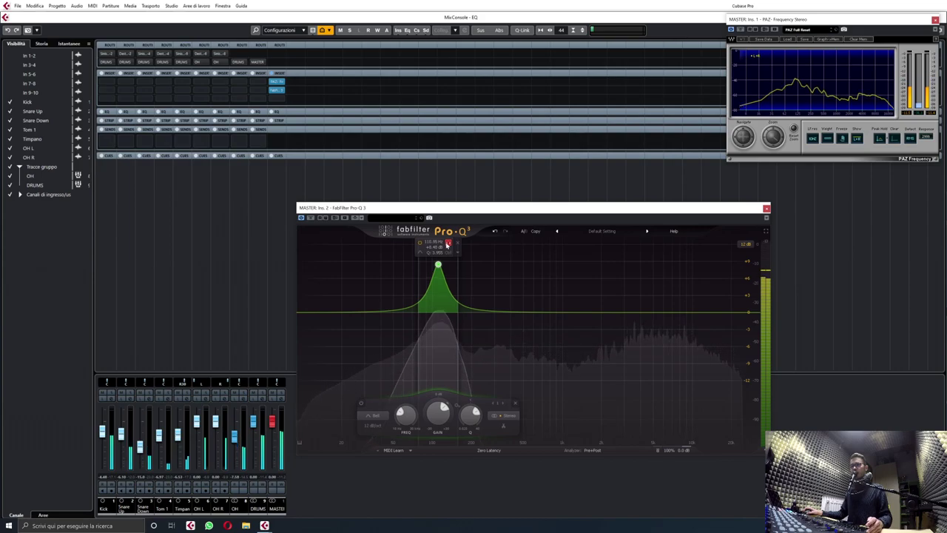
pyautogui.moveTo(447, 245); pyautogui.dragTo(464, 246)
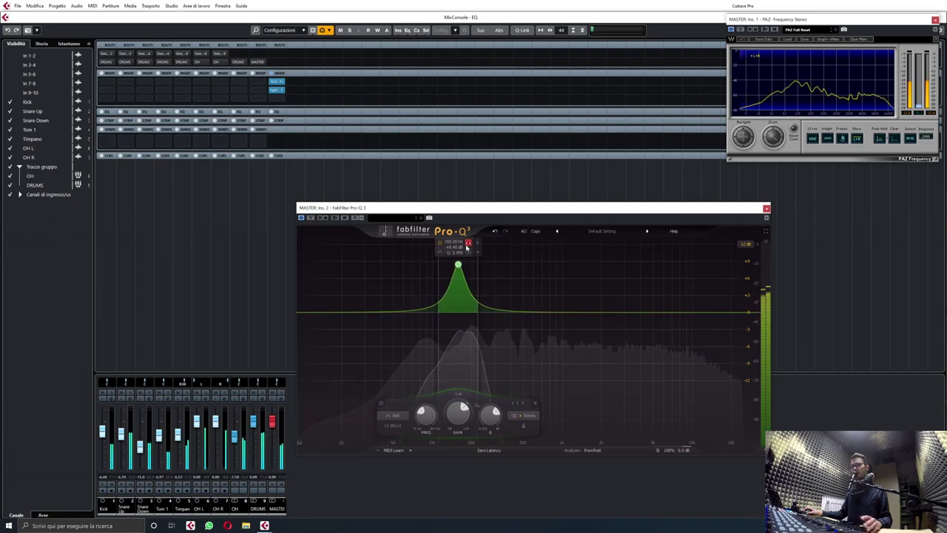
pyautogui.moveTo(468, 245); pyautogui.dragTo(464, 253)
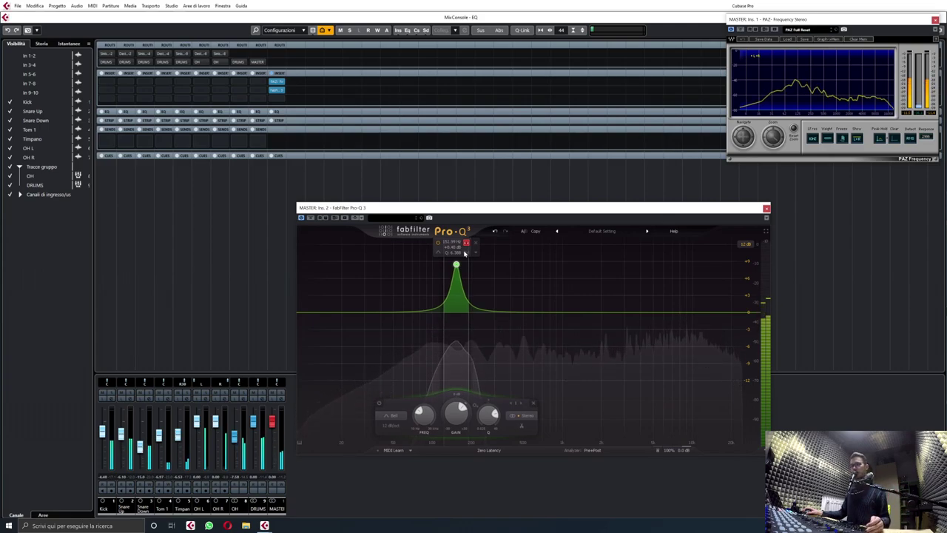
pyautogui.moveTo(465, 252); pyautogui.dragTo(692, 236)
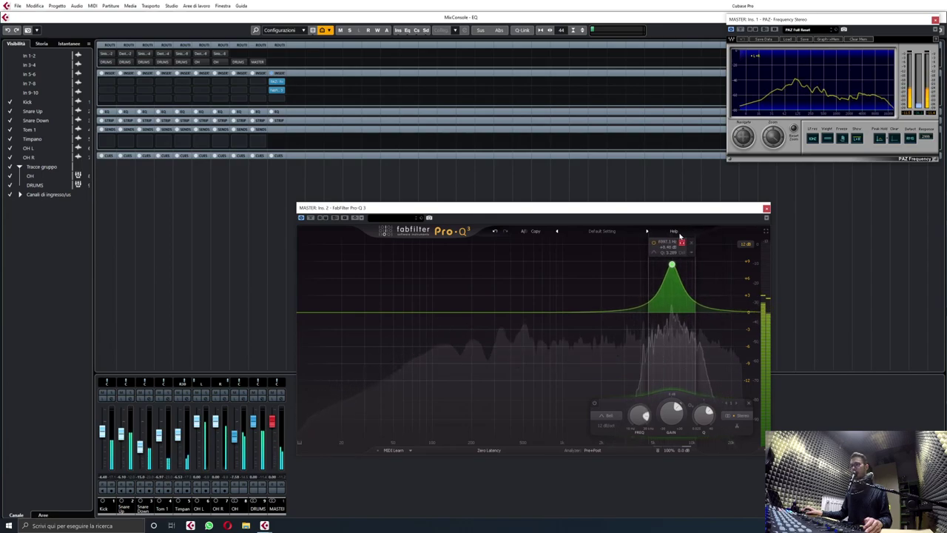
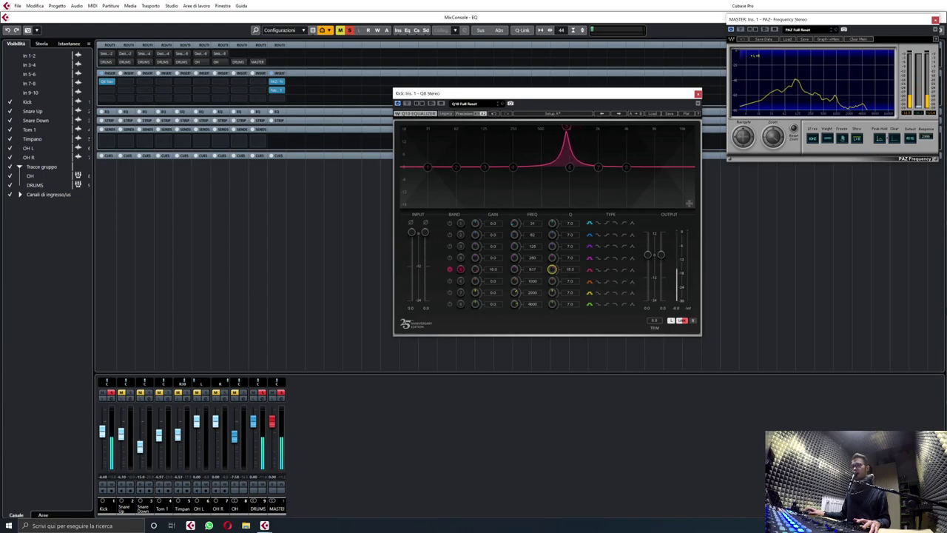
# Step: Turn the Kick EQ's band 5 at 917 Hz into a cut of about 5 dB
pyautogui.moveTo(474, 270); pyautogui.dragTo(475, 308)
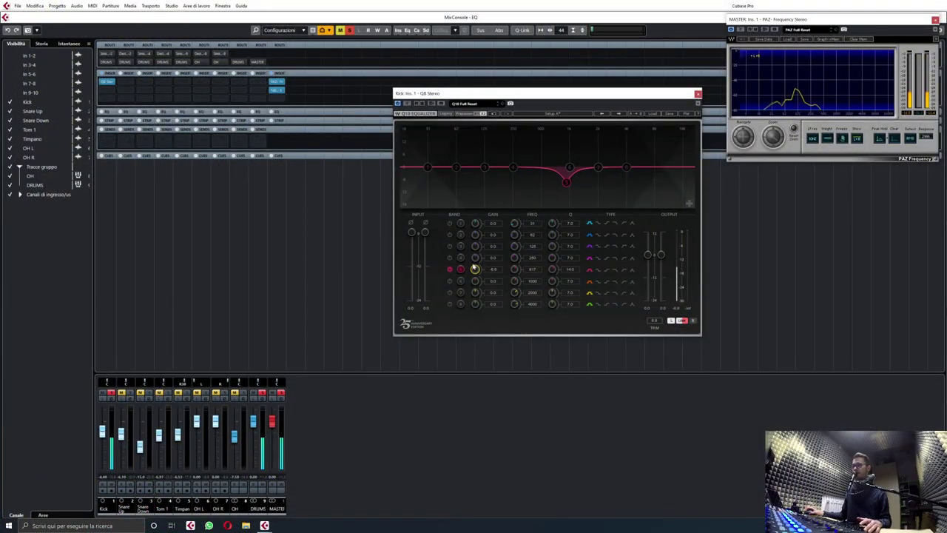
pyautogui.scroll(2, 475, 269)
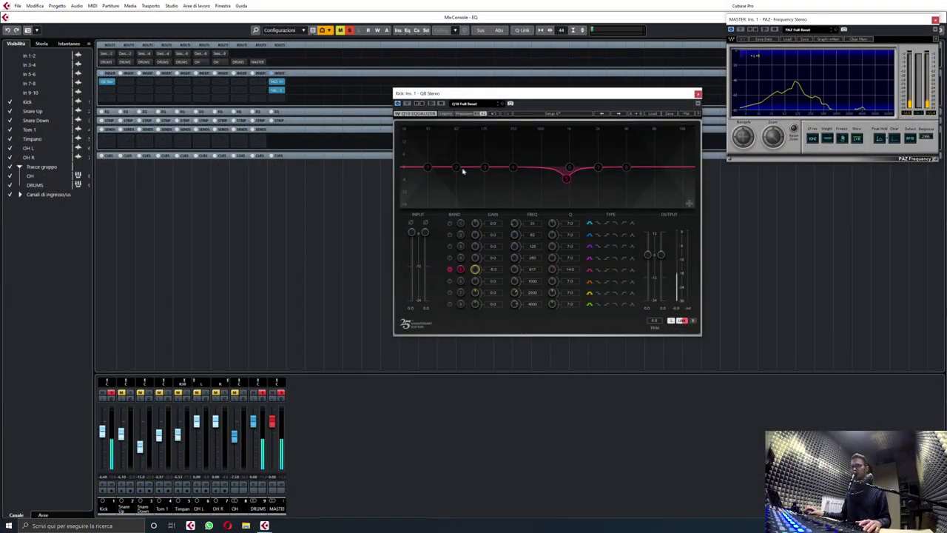
# Step: Sweep a narrow band 2 boost across the Kick's low end, settle at 146 Hz and cut it by about 5 dB
pyautogui.moveTo(455, 167); pyautogui.dragTo(457, 134)
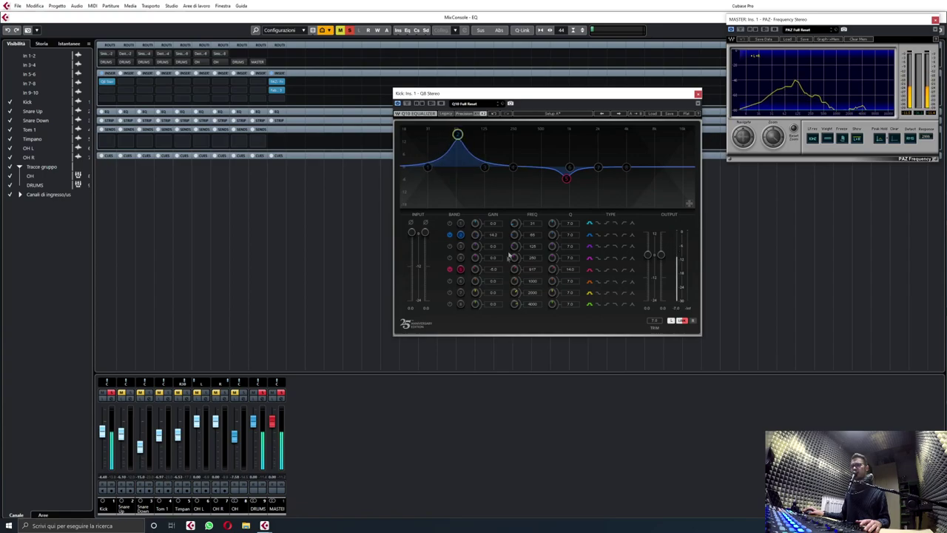
pyautogui.moveTo(553, 235)
pyautogui.mouseDown()
pyautogui.moveTo(552, 221)
pyautogui.moveTo(553, 235)
pyautogui.mouseUp()
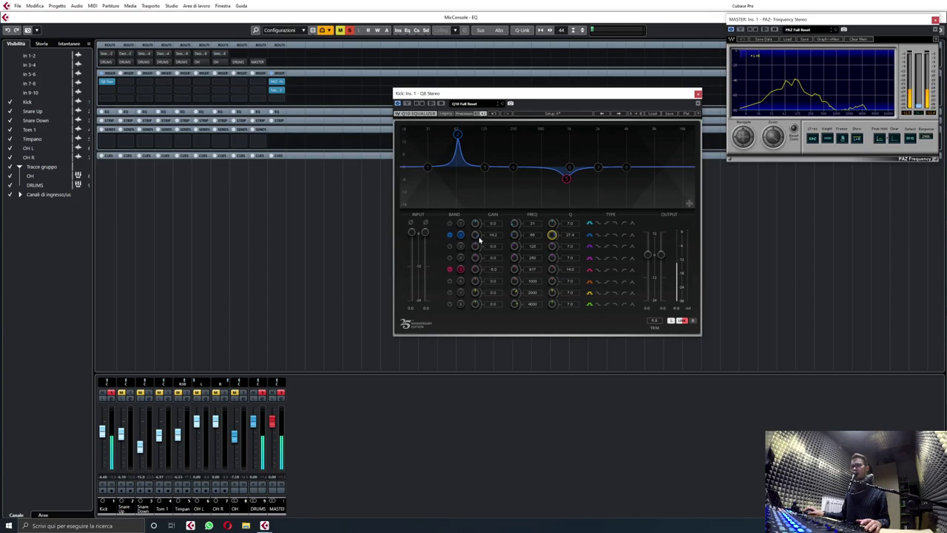
pyautogui.moveTo(514, 235); pyautogui.dragTo(514, 214)
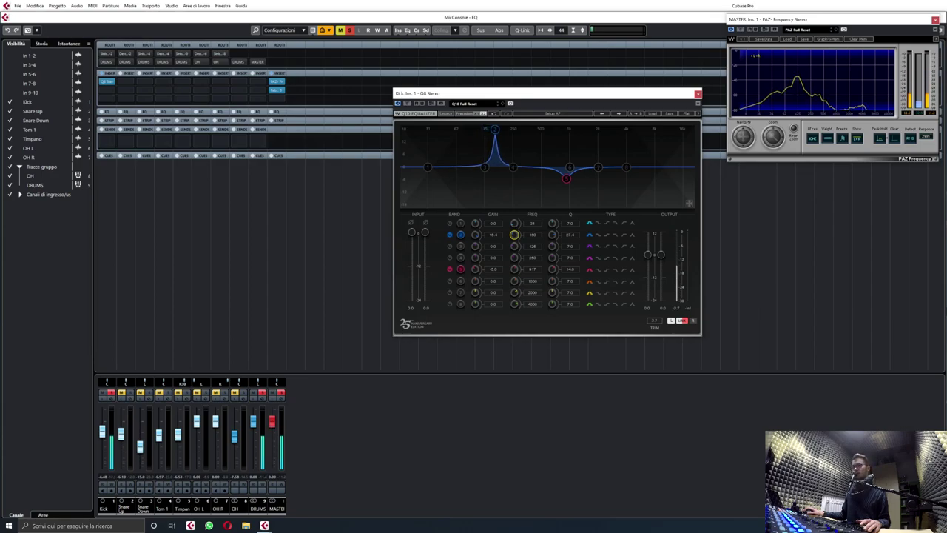
pyautogui.moveTo(518, 240)
pyautogui.mouseDown()
pyautogui.moveTo(518, 250)
pyautogui.moveTo(514, 232)
pyautogui.mouseUp()
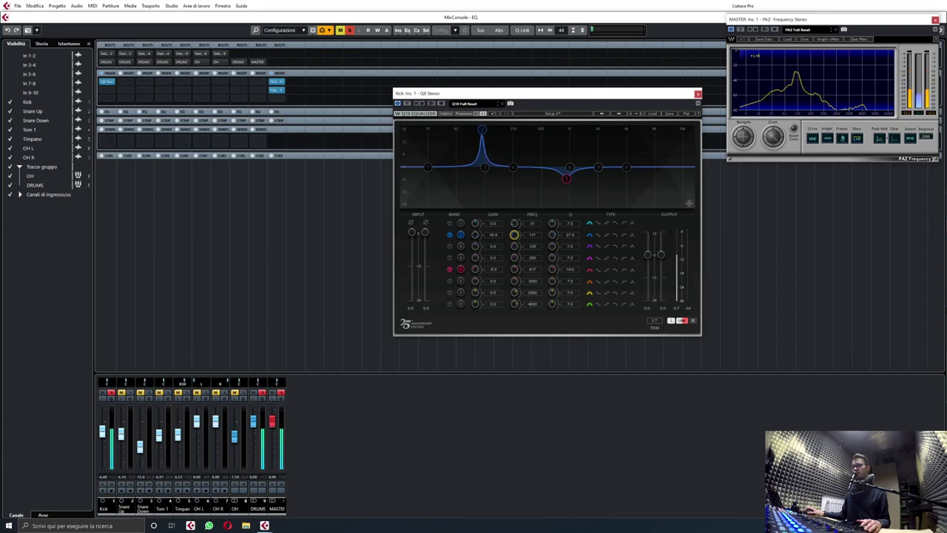
pyautogui.moveTo(515, 232)
pyautogui.mouseDown()
pyautogui.moveTo(552, 236)
pyautogui.moveTo(514, 231)
pyautogui.mouseUp()
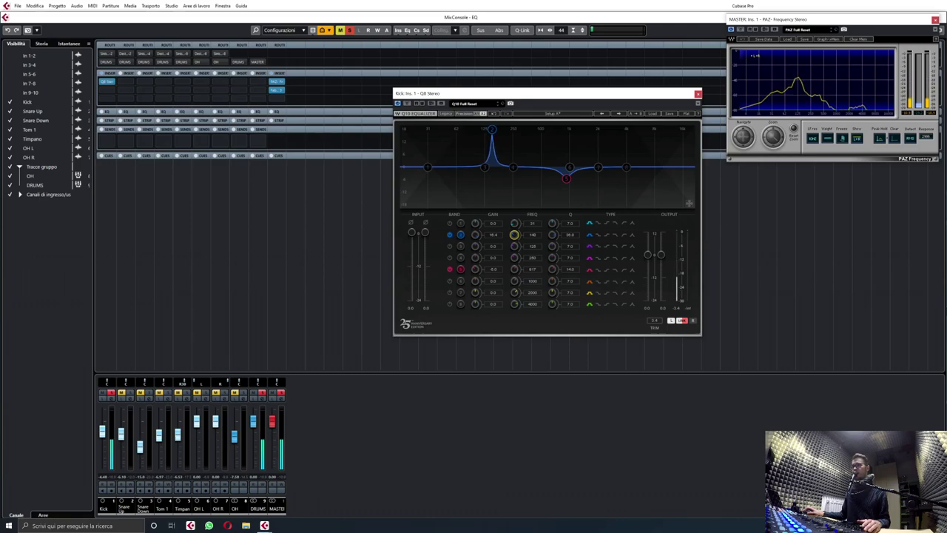
pyautogui.moveTo(476, 236); pyautogui.dragTo(475, 255)
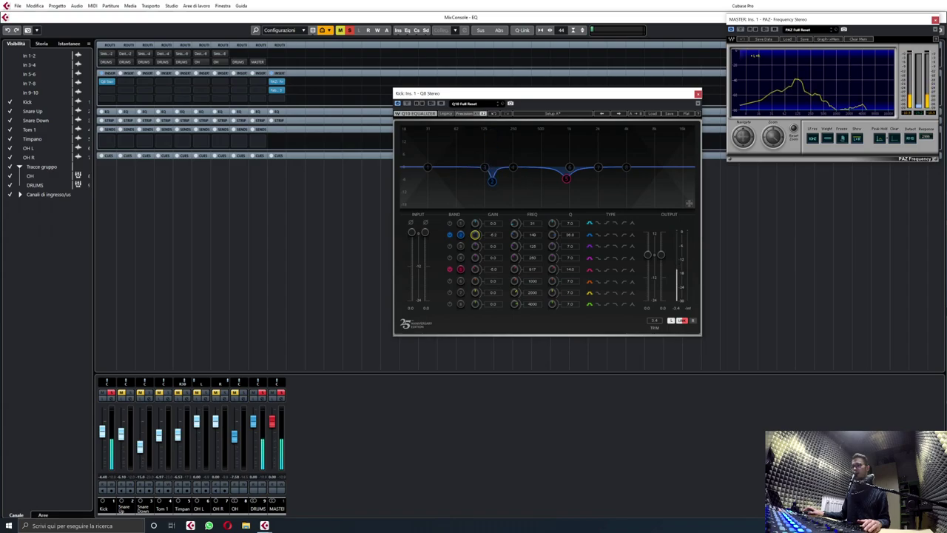
# Step: Audition a band 3 boost around 43 Hz, switch it off, and enable band 1 as a high-pass filter at 31 Hz
pyautogui.click(449, 223)
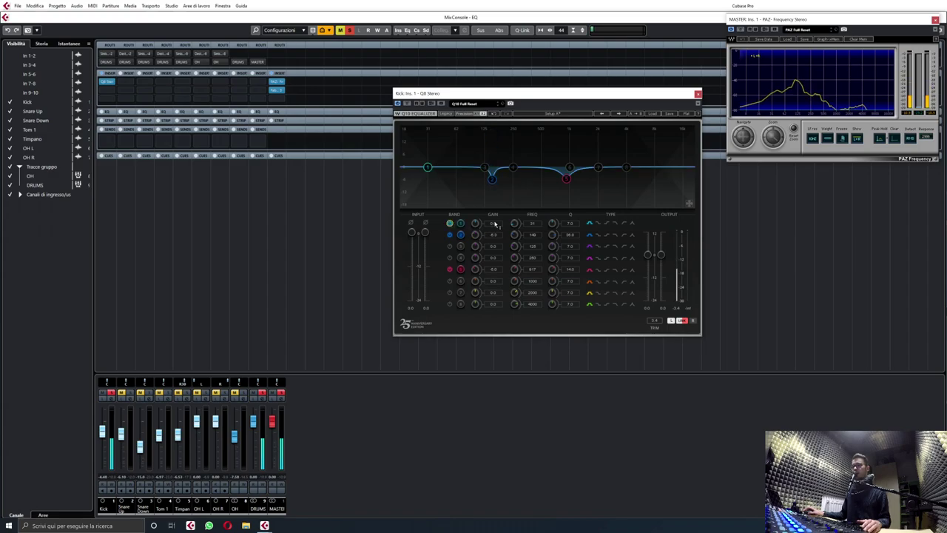
pyautogui.click(450, 246)
pyautogui.moveTo(485, 173); pyautogui.dragTo(441, 128)
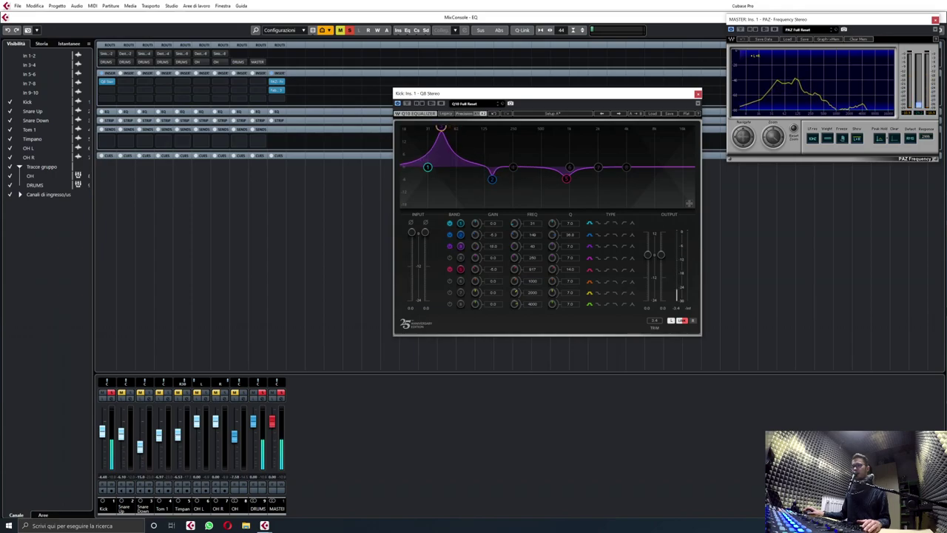
pyautogui.click(449, 248)
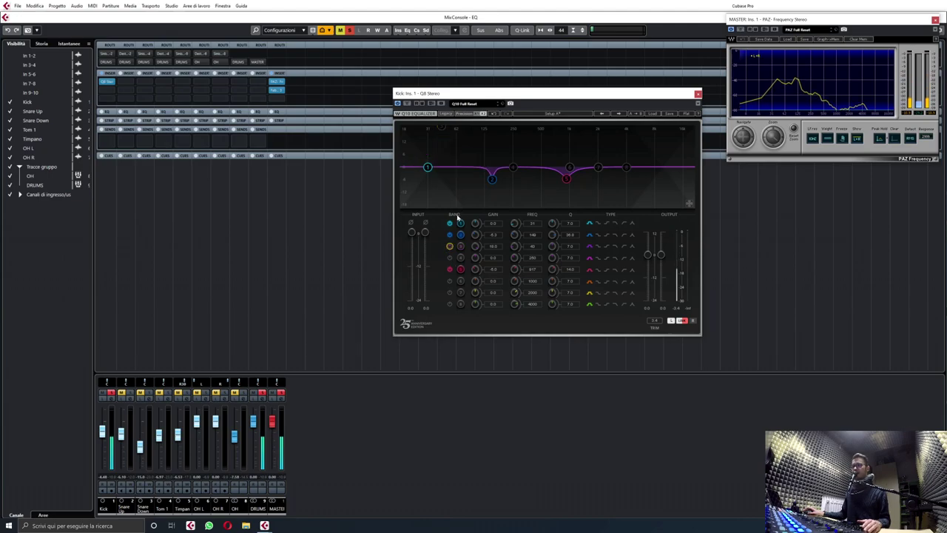
pyautogui.click(626, 222)
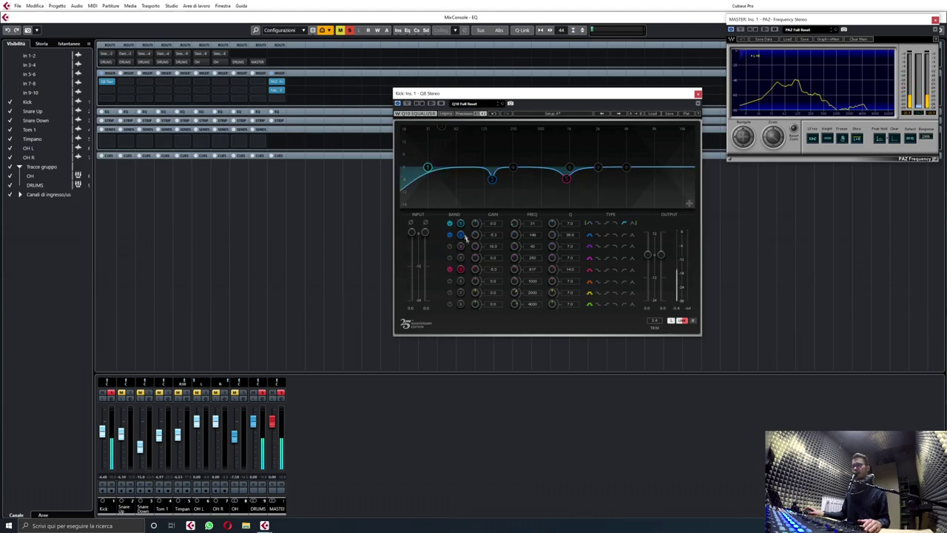
# Step: Use band 3 on the Kick for a narrow cut of about 5 dB at 404 Hz with a Q of about 32
pyautogui.moveTo(441, 129); pyautogui.dragTo(530, 137)
pyautogui.moveTo(553, 246); pyautogui.dragTo(553, 226)
pyautogui.moveTo(477, 247); pyautogui.dragTo(482, 271)
pyautogui.moveTo(552, 246); pyautogui.dragTo(552, 241)
# Step: Sweep a narrow band 6 boost through the Kick's upper mids, then cut 4.4 dB at 4513 Hz with Q 47.1
pyautogui.moveTo(570, 172); pyautogui.dragTo(613, 128)
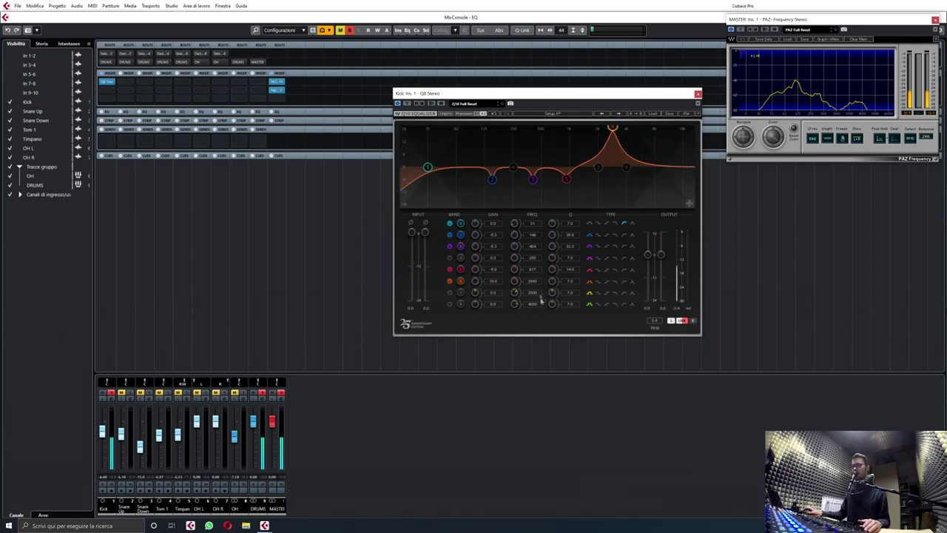
pyautogui.moveTo(552, 281)
pyautogui.mouseDown()
pyautogui.moveTo(515, 278)
pyautogui.moveTo(514, 265)
pyautogui.moveTo(521, 286)
pyautogui.moveTo(553, 276)
pyautogui.mouseUp()
pyautogui.moveTo(475, 281); pyautogui.dragTo(515, 280)
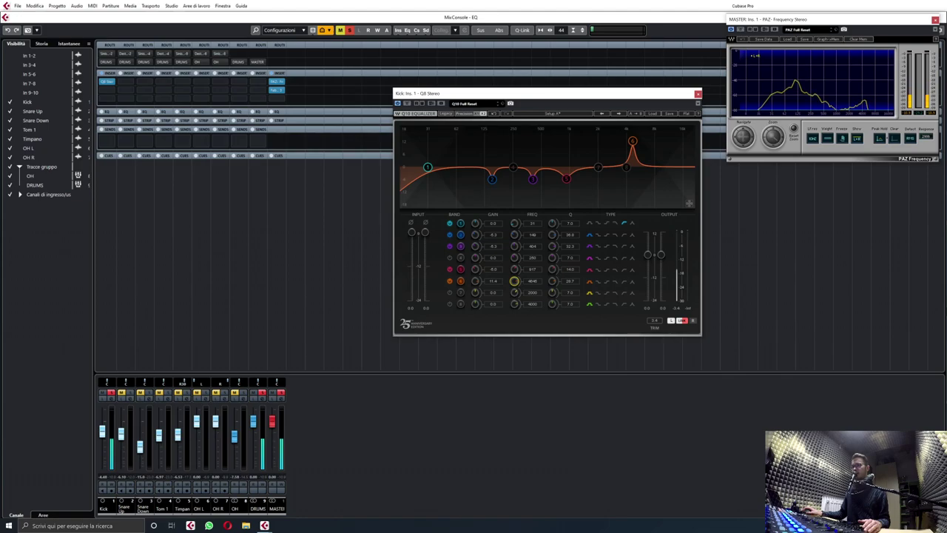
pyautogui.moveTo(515, 279); pyautogui.dragTo(552, 277)
pyautogui.moveTo(475, 281)
pyautogui.mouseDown()
pyautogui.moveTo(475, 267)
pyautogui.moveTo(514, 290)
pyautogui.moveTo(515, 272)
pyautogui.moveTo(475, 283)
pyautogui.moveTo(476, 296)
pyautogui.mouseUp()
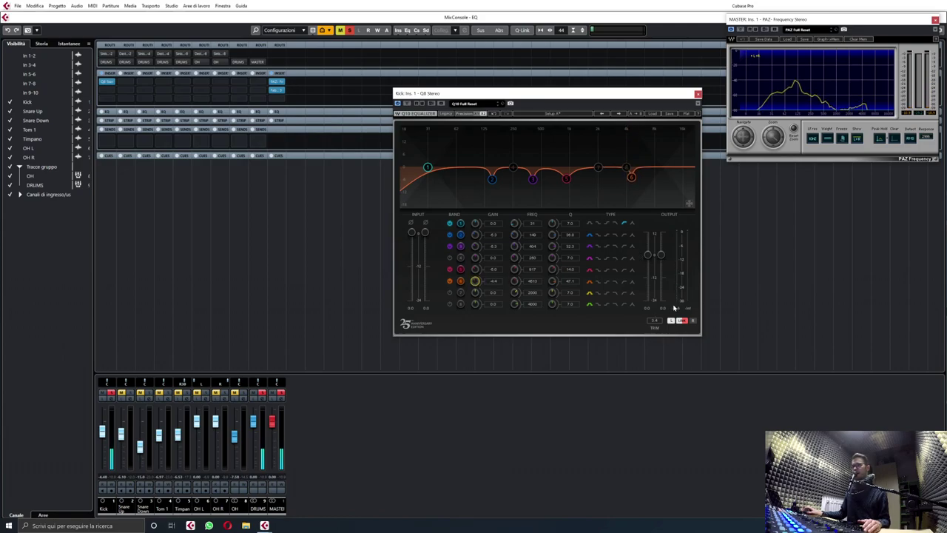
# Step: Set both output levels of the Kick equalizer to 2 dB
pyautogui.doubleClick(663, 309)
pyautogui.write('2')
pyautogui.press('Return')
pyautogui.doubleClick(648, 309)
pyautogui.write('2')
pyautogui.press('Return')
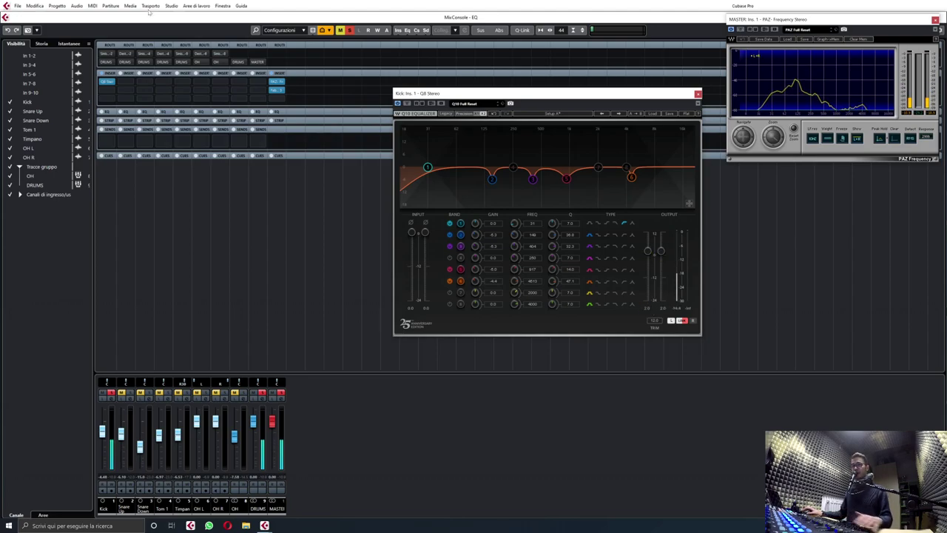
# Step: Compare the Kick with and without equalization by repeatedly bypassing and re-enabling its Q8 insert
pyautogui.click(102, 82)
pyautogui.click(101, 83)
pyautogui.click(101, 83)
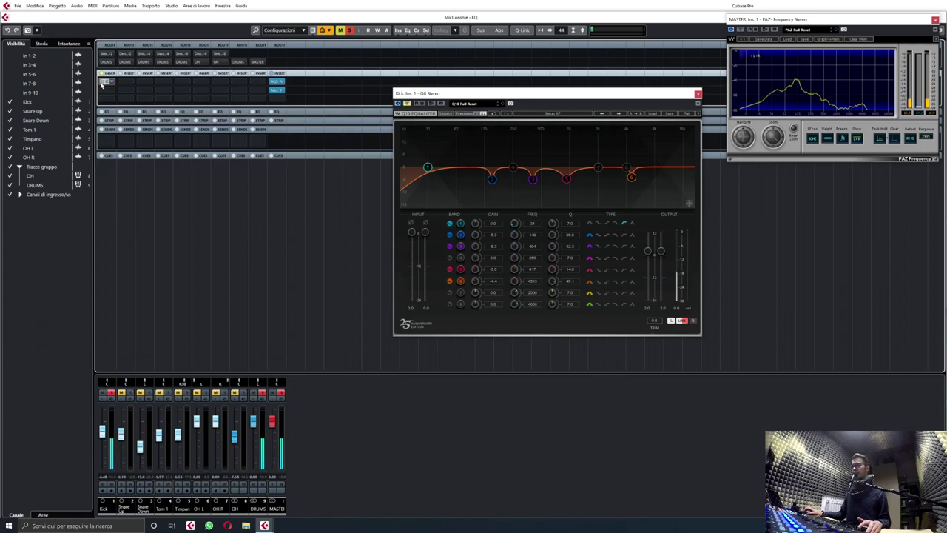
pyautogui.click(101, 83)
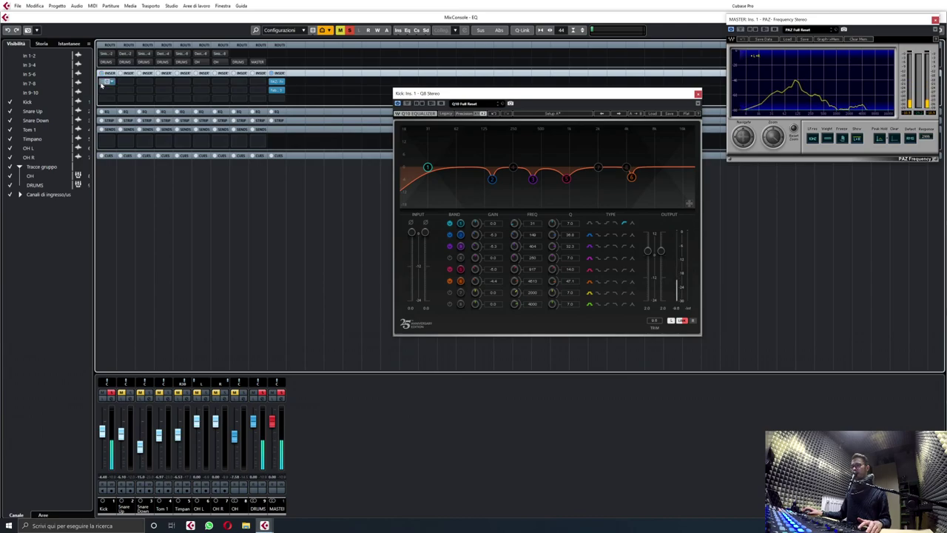
pyautogui.click(101, 83)
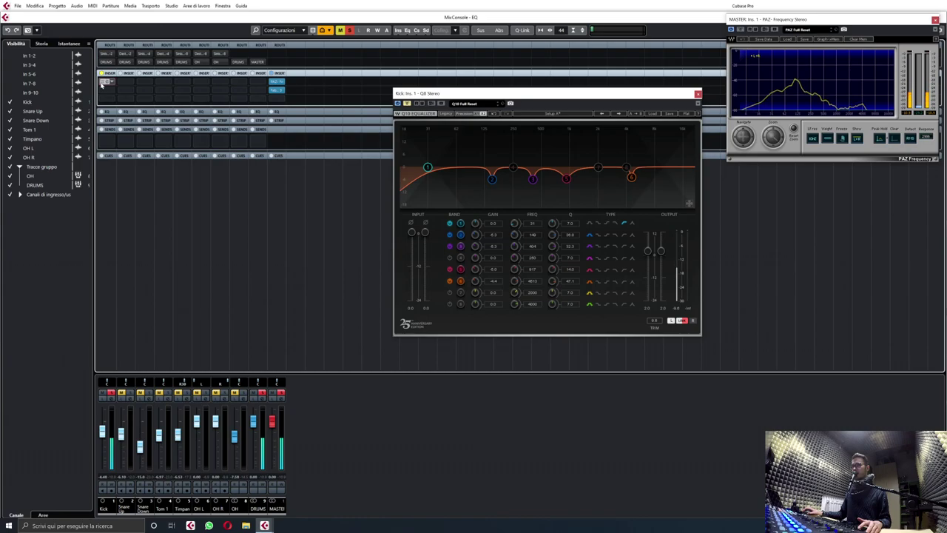
pyautogui.click(102, 84)
pyautogui.click(102, 83)
pyautogui.click(102, 83)
# Step: Tighten the Kick's band 5 cut to -7.4 dB with Q 21 and compare it against the bypassed sound
pyautogui.click(461, 269)
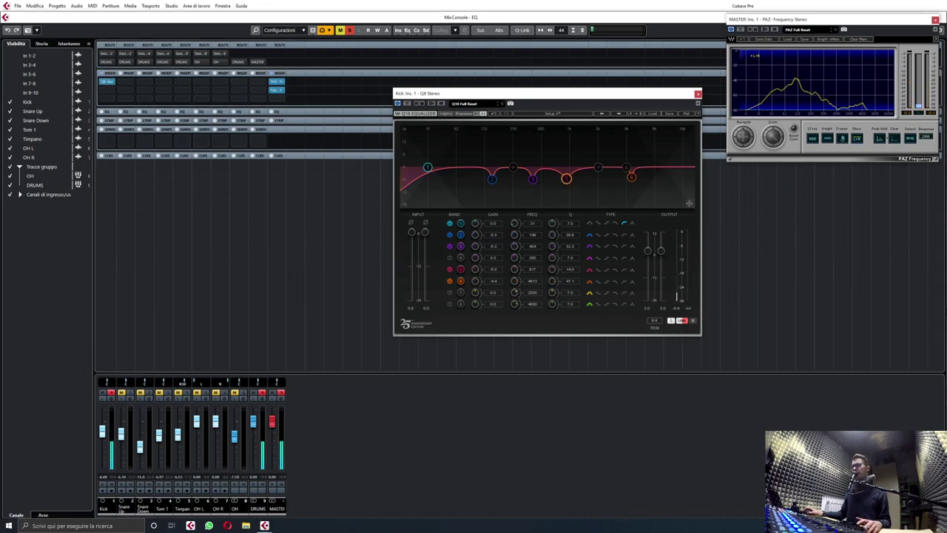
pyautogui.moveTo(476, 269); pyautogui.dragTo(475, 243)
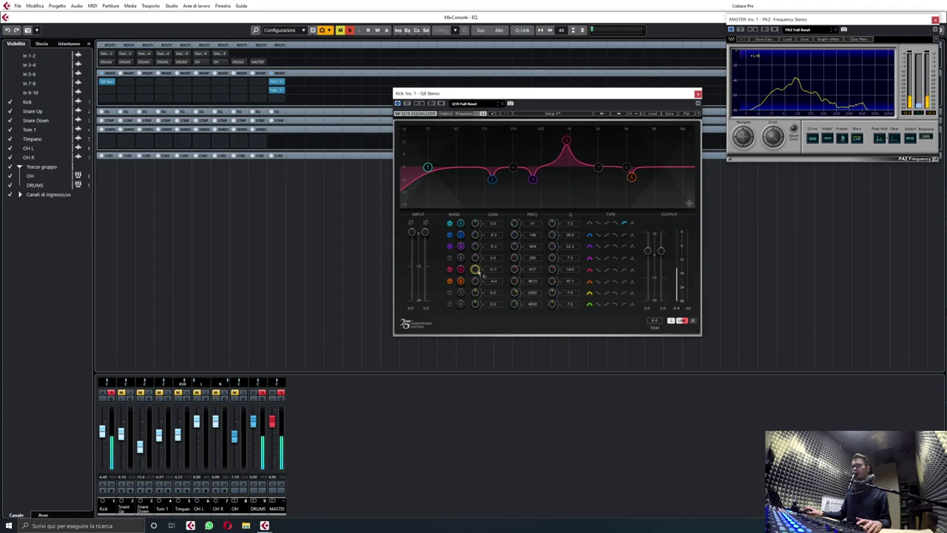
pyautogui.moveTo(552, 277); pyautogui.dragTo(551, 279)
pyautogui.moveTo(476, 269); pyautogui.dragTo(476, 290)
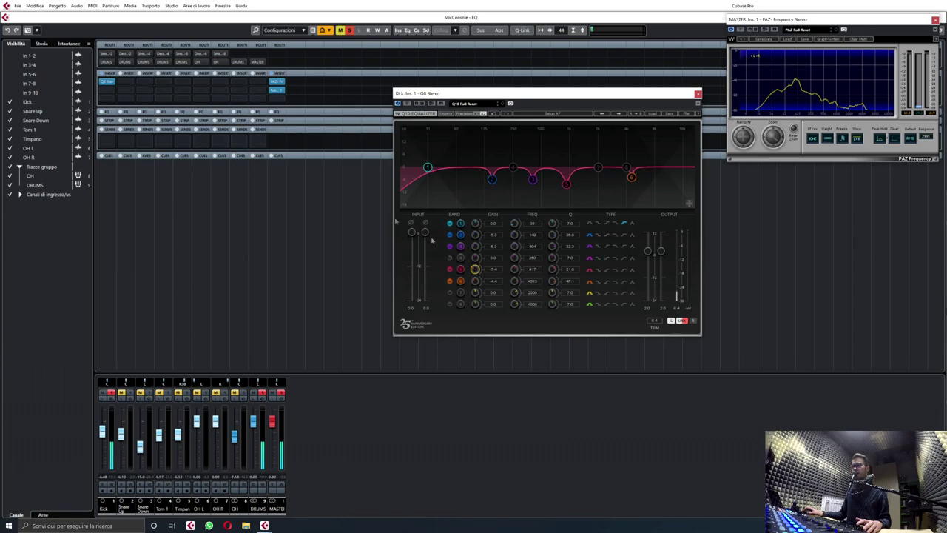
pyautogui.click(103, 82)
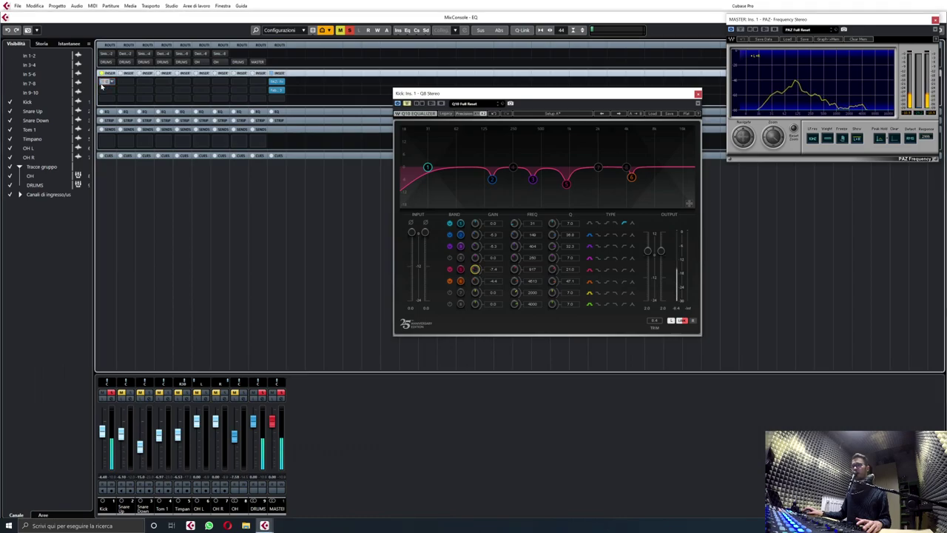
pyautogui.click(102, 84)
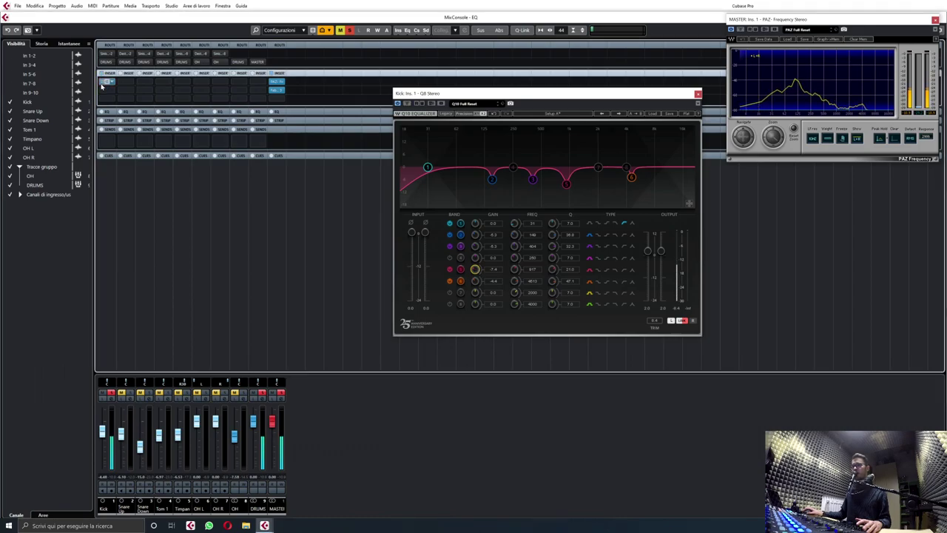
# Step: Solo the Snare Up channel in place of the Kick and insert a Q8 Stereo equalizer on its first slot
pyautogui.click(131, 393)
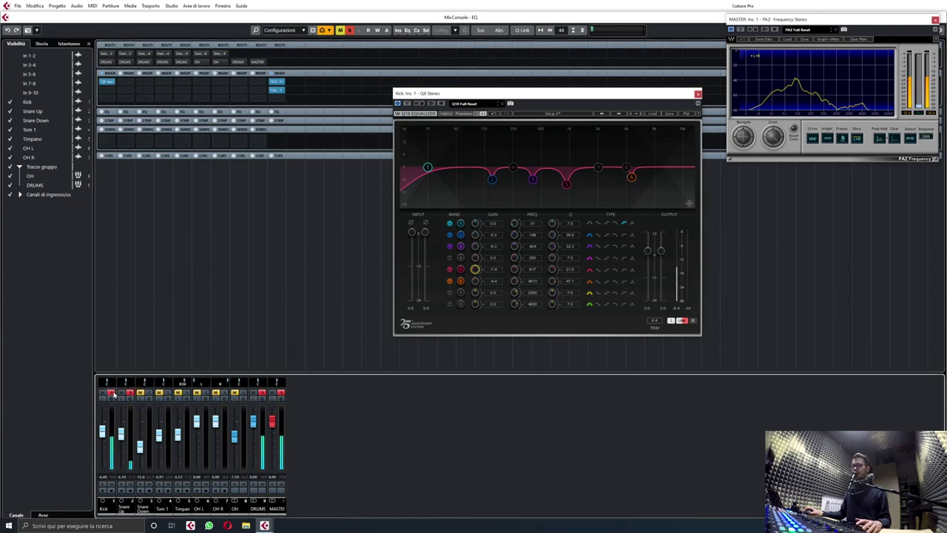
pyautogui.click(129, 84)
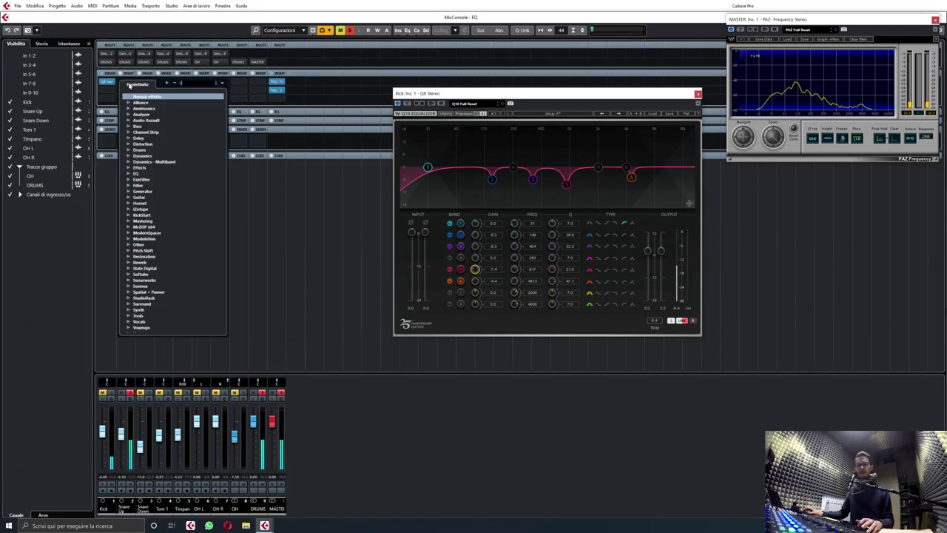
pyautogui.write('q8')
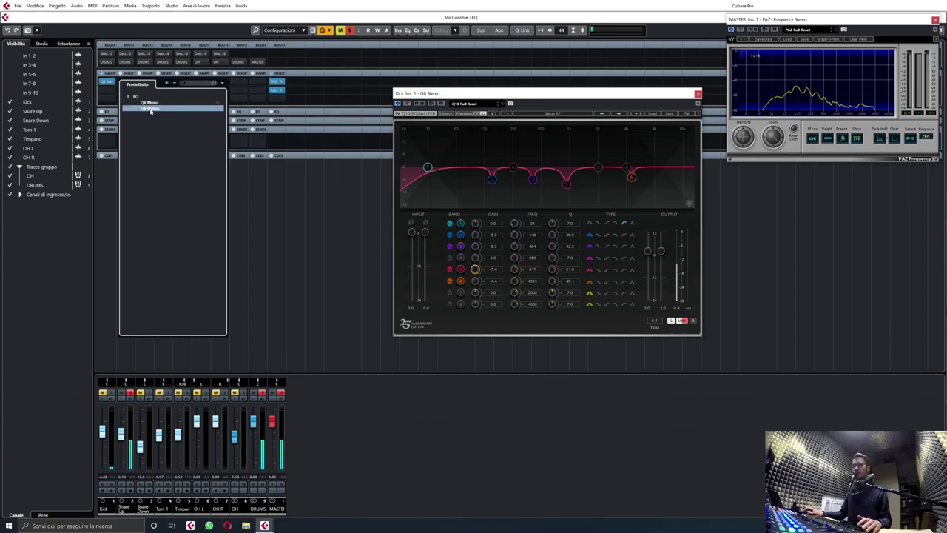
pyautogui.click(150, 110)
# Step: Sweep a narrow band 5 boost across the Snare Up's mids, then cut about 4.8 dB at 341 Hz with Q 40.9
pyautogui.moveTo(596, 182); pyautogui.dragTo(600, 148)
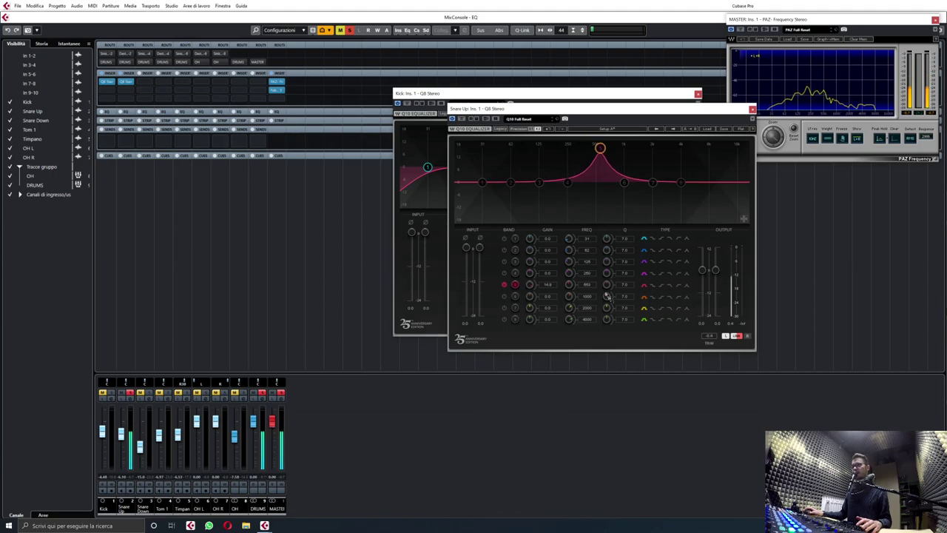
pyautogui.moveTo(606, 285); pyautogui.dragTo(606, 259)
pyautogui.moveTo(569, 284)
pyautogui.mouseDown()
pyautogui.moveTo(569, 304)
pyautogui.moveTo(569, 282)
pyautogui.mouseUp()
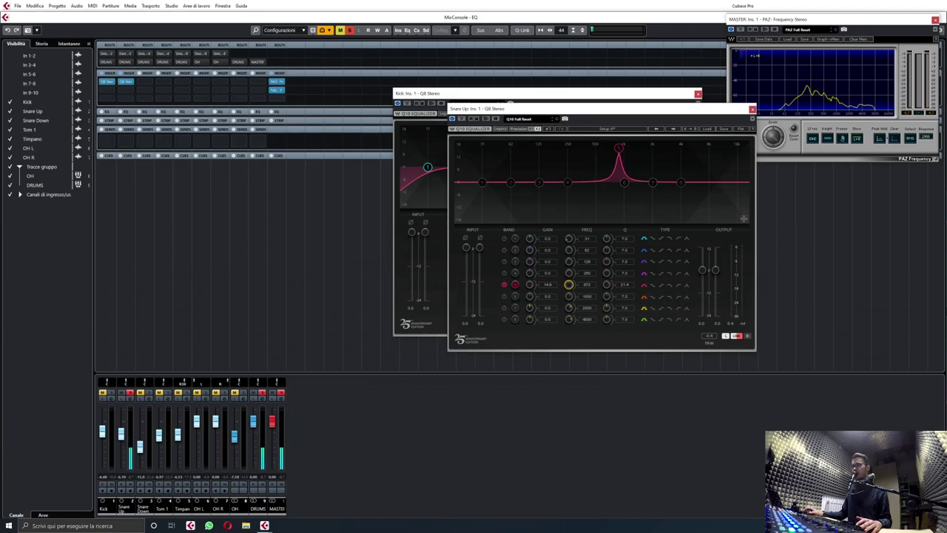
pyautogui.scroll(4, 533, 290)
pyautogui.moveTo(572, 285); pyautogui.dragTo(573, 295)
pyautogui.moveTo(568, 284); pyautogui.dragTo(606, 280)
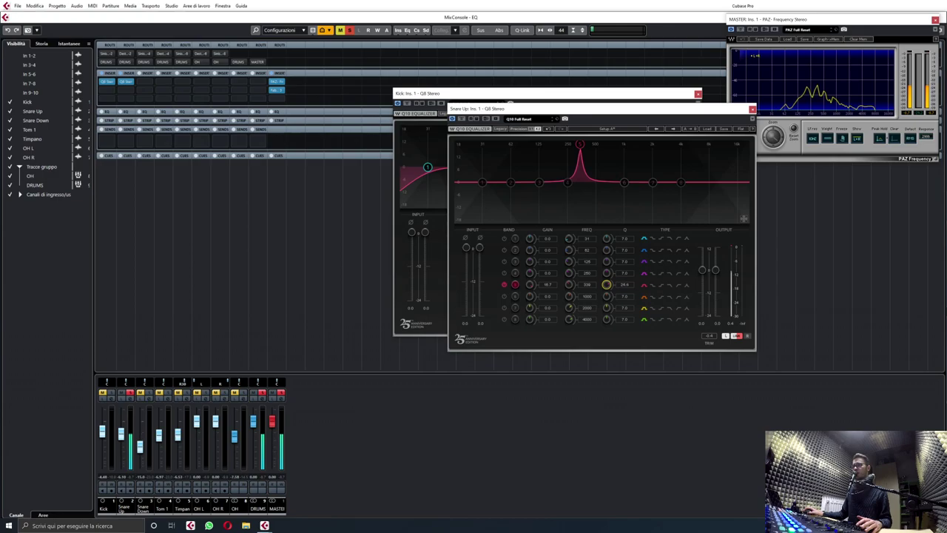
pyautogui.click(568, 285)
pyautogui.click(606, 285)
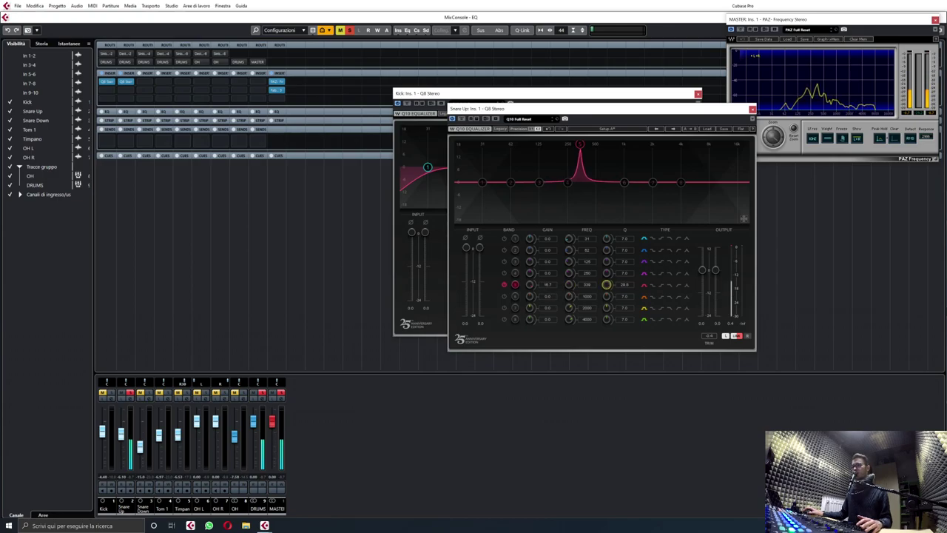
pyautogui.moveTo(569, 284); pyautogui.dragTo(526, 307)
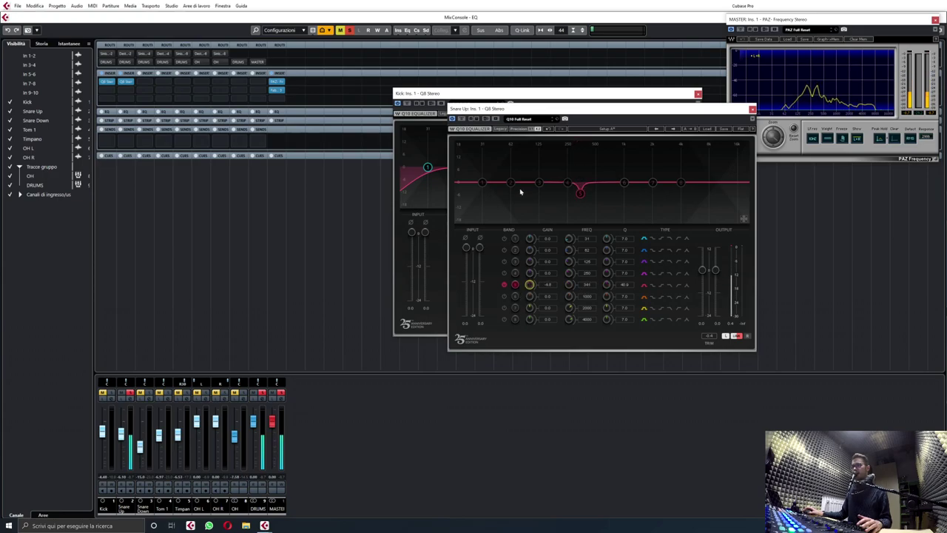
# Step: Sweep a narrow band 4 boost on the Snare Up, then cut about 5.6 dB at 155 Hz with Q 46.7
pyautogui.moveTo(567, 182); pyautogui.dragTo(606, 144)
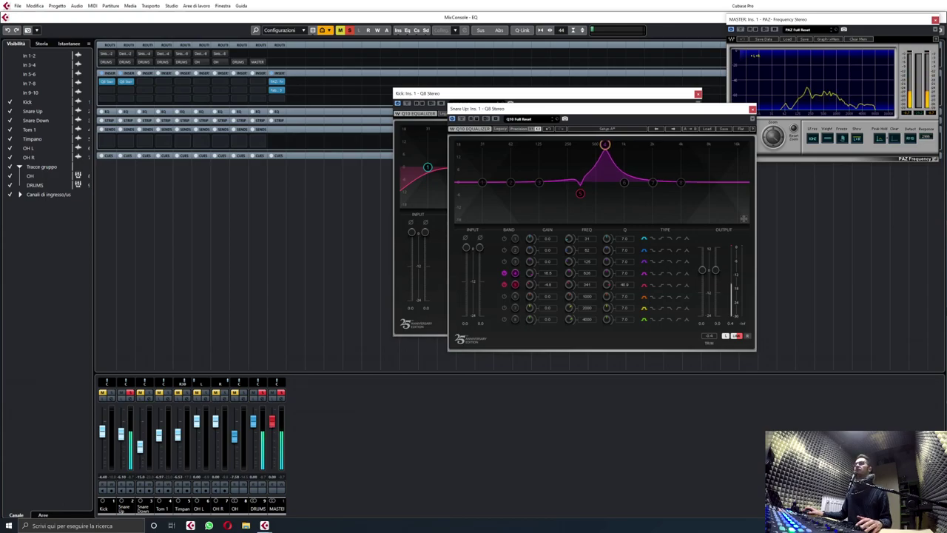
pyautogui.moveTo(606, 273); pyautogui.dragTo(570, 277)
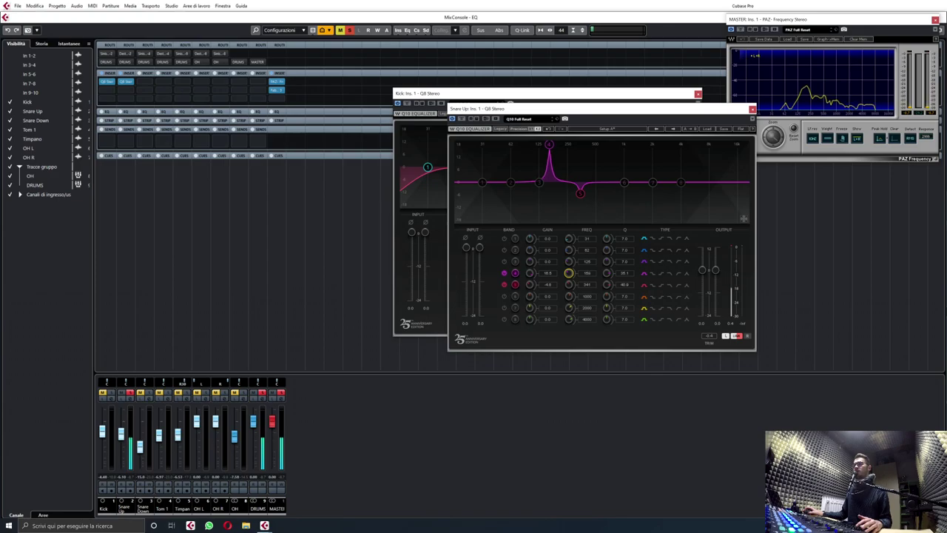
pyautogui.moveTo(606, 274); pyautogui.dragTo(569, 271)
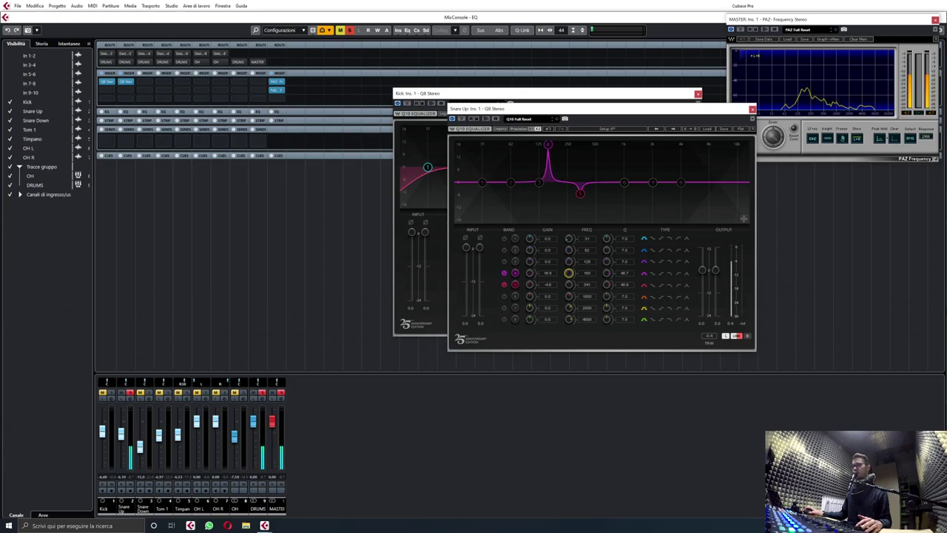
pyautogui.moveTo(569, 271); pyautogui.dragTo(569, 275)
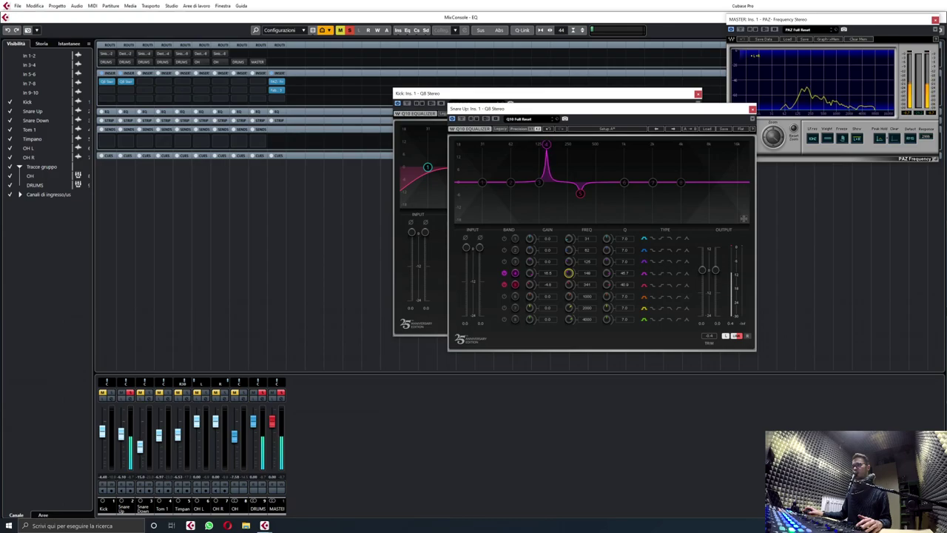
pyautogui.moveTo(569, 275); pyautogui.dragTo(569, 273)
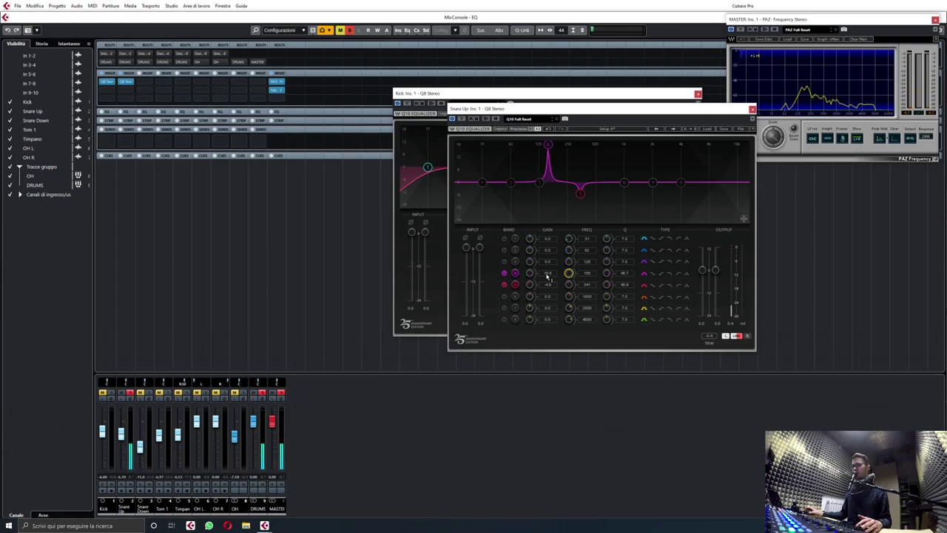
pyautogui.moveTo(530, 278); pyautogui.dragTo(530, 296)
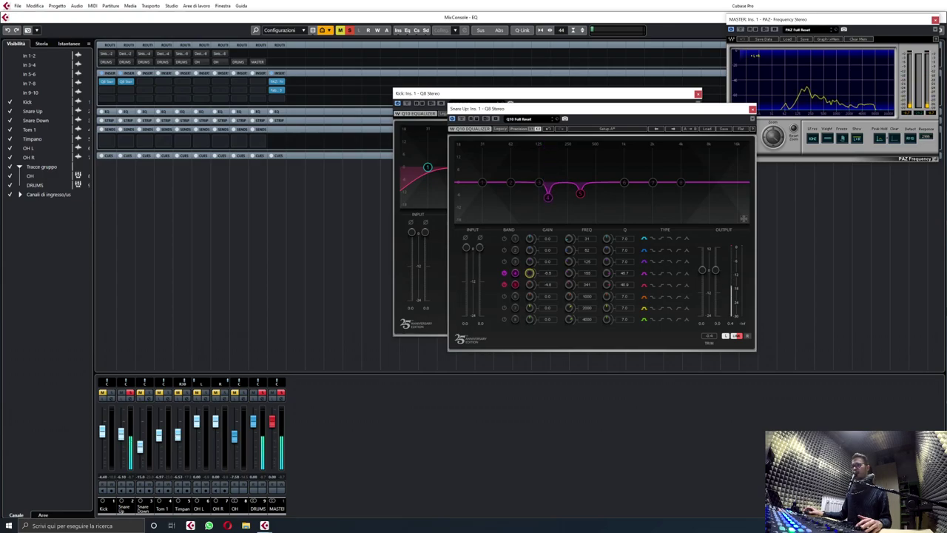
# Step: Turn the Snare Up's band 1 into a high-pass filter at 70 Hz with 0 dB gain
pyautogui.moveTo(482, 182); pyautogui.dragTo(528, 142)
pyautogui.moveTo(576, 238); pyautogui.dragTo(581, 246)
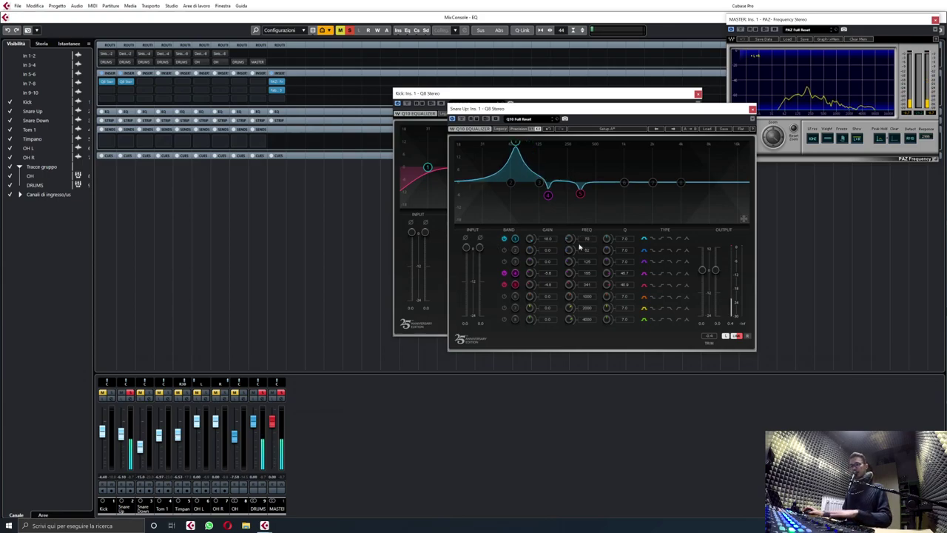
pyautogui.click(678, 239)
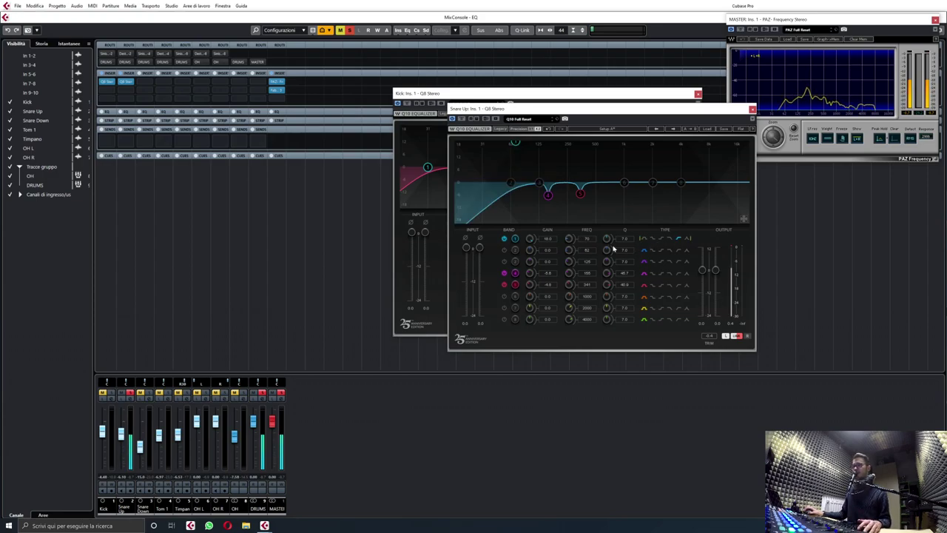
pyautogui.doubleClick(546, 240)
pyautogui.write('0')
pyautogui.press('Return')
# Step: Sweep a narrow band 2 boost through the Snare Up's highs, then cut about 5 dB at 4667 Hz with Q 41
pyautogui.moveTo(539, 182); pyautogui.dragTo(640, 142)
pyautogui.moveTo(605, 251); pyautogui.dragTo(567, 221)
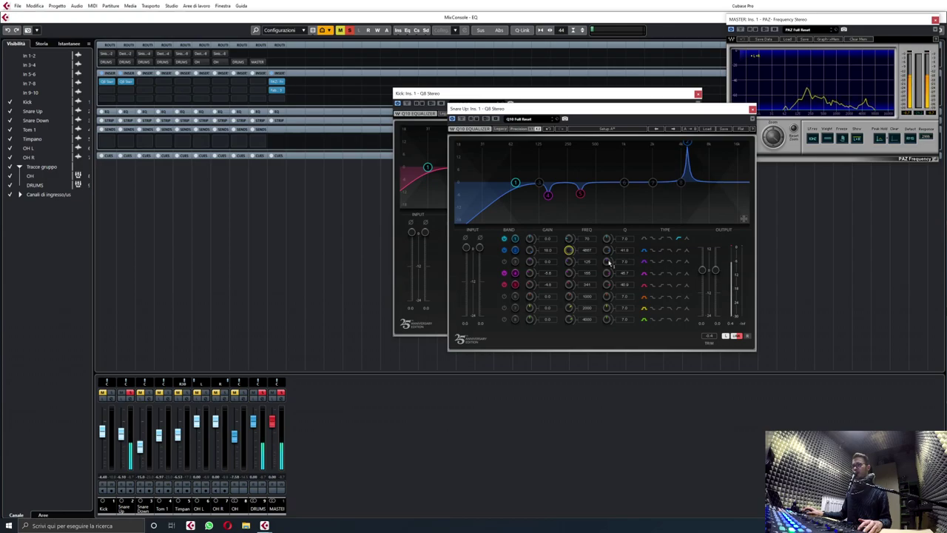
pyautogui.moveTo(530, 252); pyautogui.dragTo(531, 269)
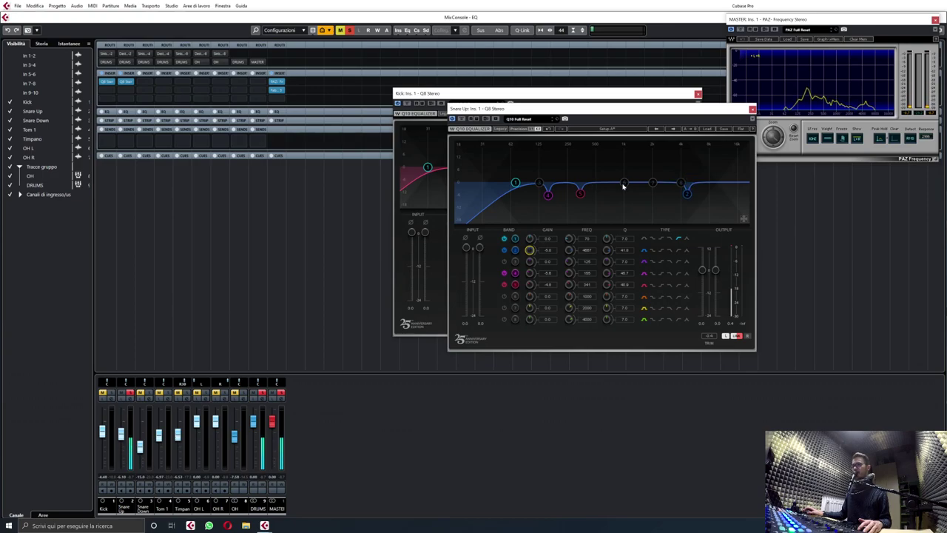
# Step: Sweep a band 6 boost on the Snare Up, undoing the accidental all-band gain change, then cut about 6 dB near 800 Hz with Q about 21
pyautogui.moveTo(624, 184); pyautogui.dragTo(606, 157)
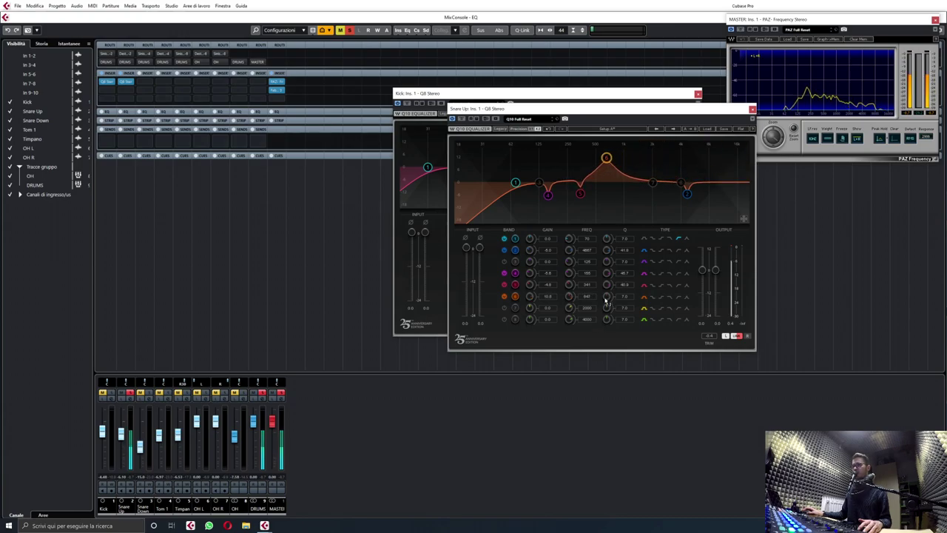
pyautogui.moveTo(607, 297); pyautogui.dragTo(607, 281)
pyautogui.moveTo(530, 295); pyautogui.dragTo(564, 306)
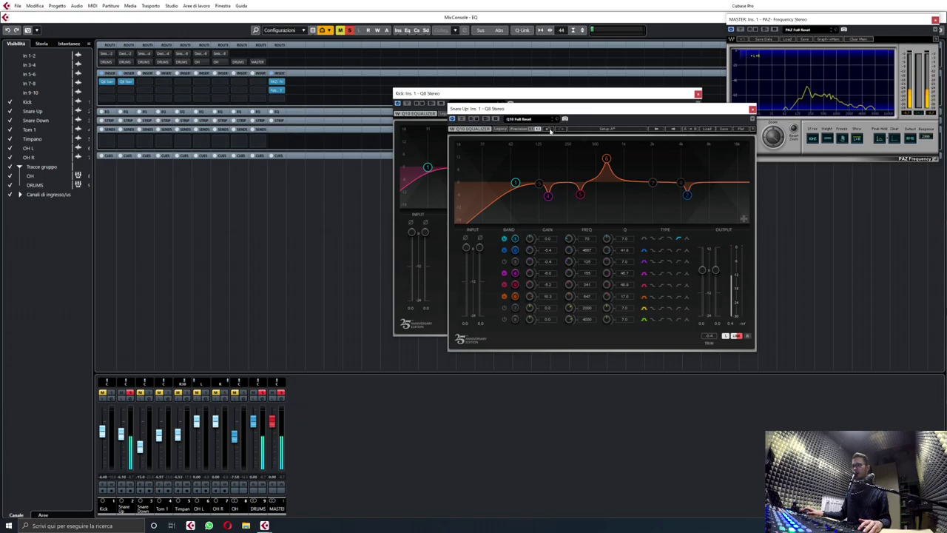
pyautogui.click(550, 129)
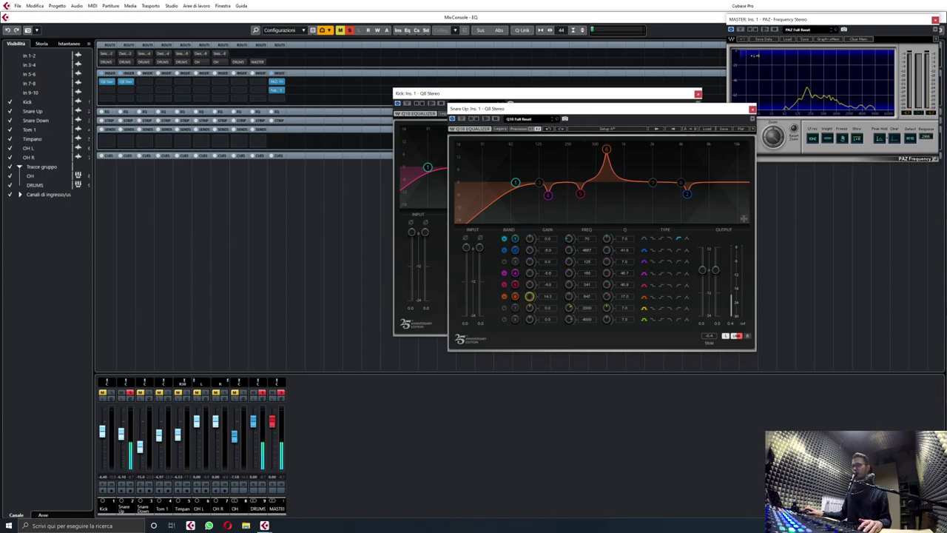
pyautogui.moveTo(569, 297); pyautogui.dragTo(613, 296)
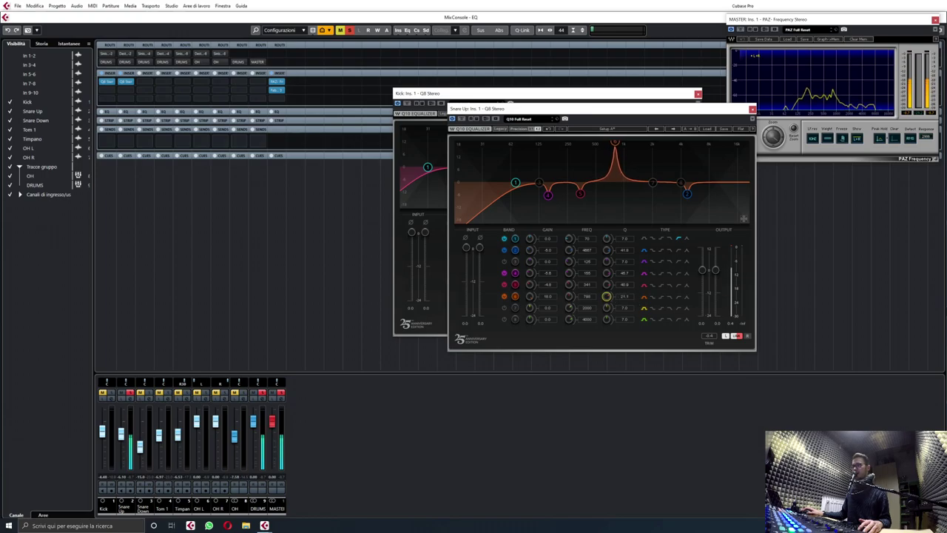
pyautogui.moveTo(531, 298); pyautogui.dragTo(530, 316)
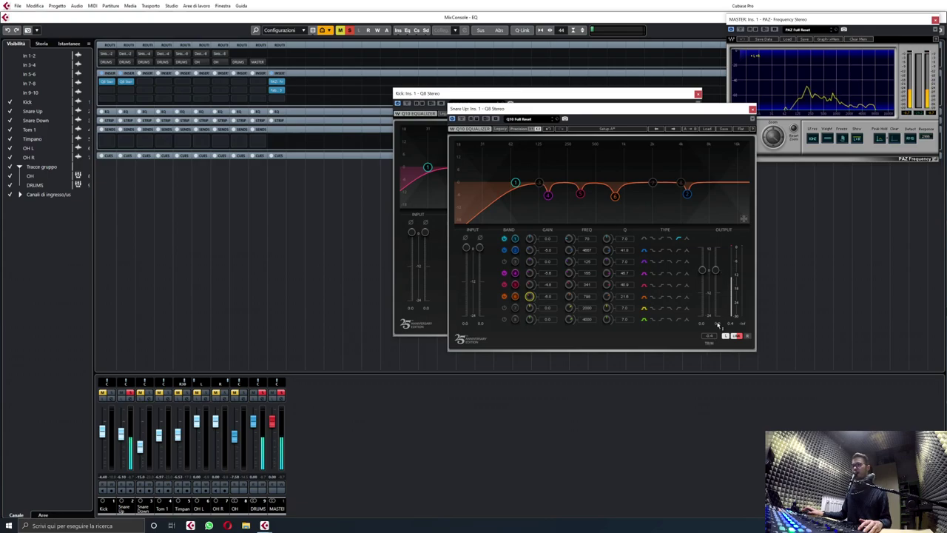
# Step: Set both output levels of the Snare Up equalizer to 2 dB
pyautogui.click(717, 324)
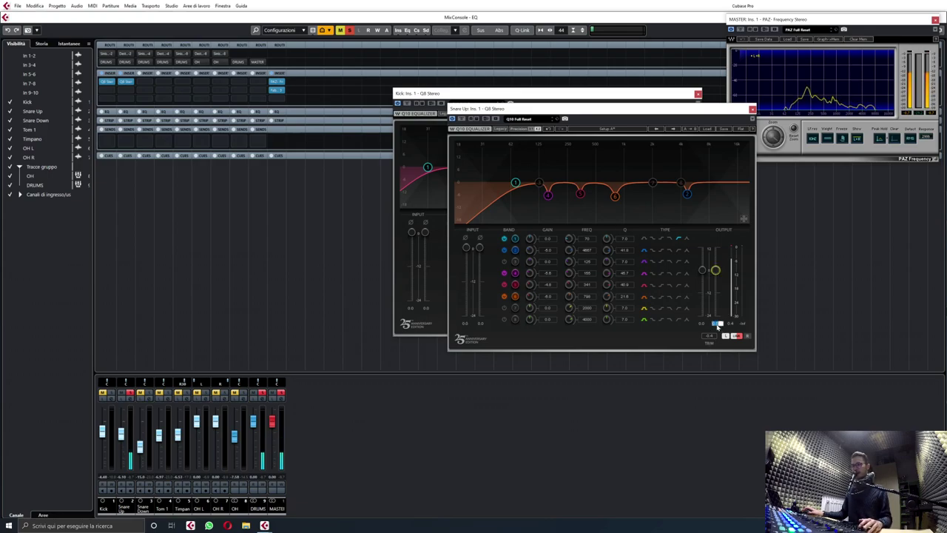
pyautogui.write('2')
pyautogui.press('Return')
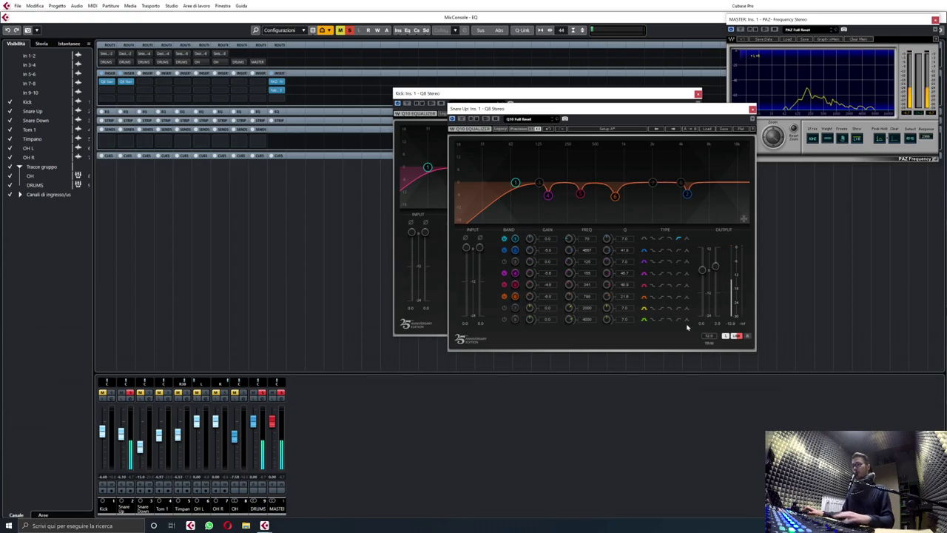
pyautogui.click(702, 324)
pyautogui.write('2')
pyautogui.press('Return')
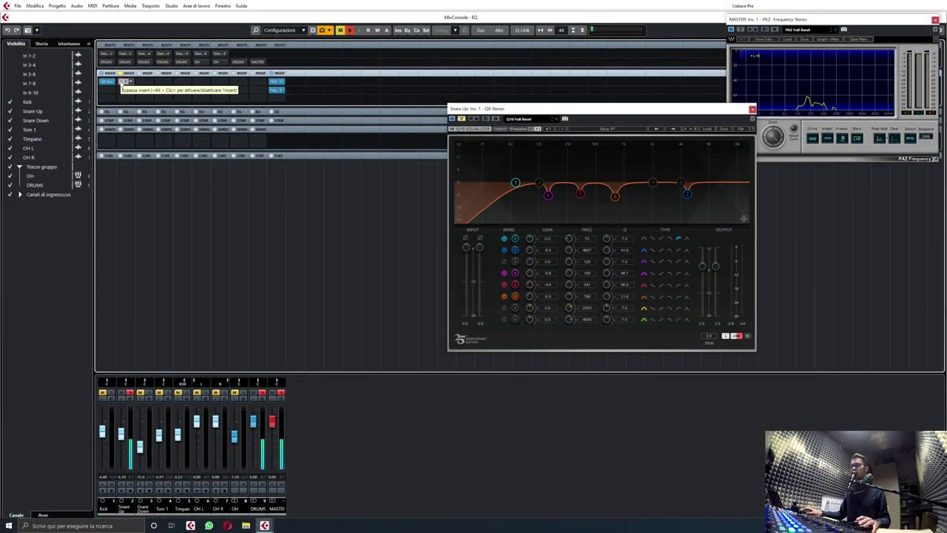
# Step: Compare the Snare Up with and without equalization by repeatedly bypassing and re-enabling its Q8 insert
pyautogui.moveTo(121, 83); pyautogui.dragTo(121, 82)
pyautogui.click(121, 83)
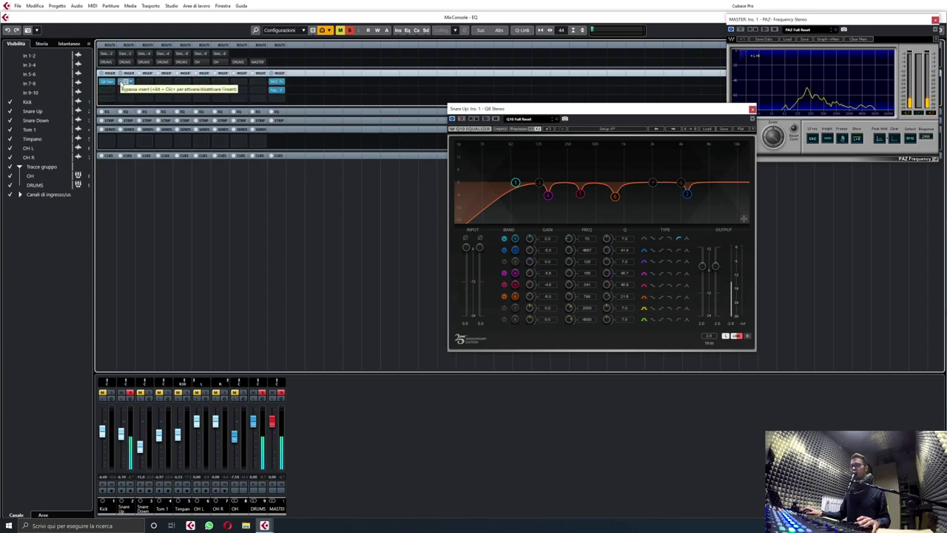
pyautogui.click(121, 83)
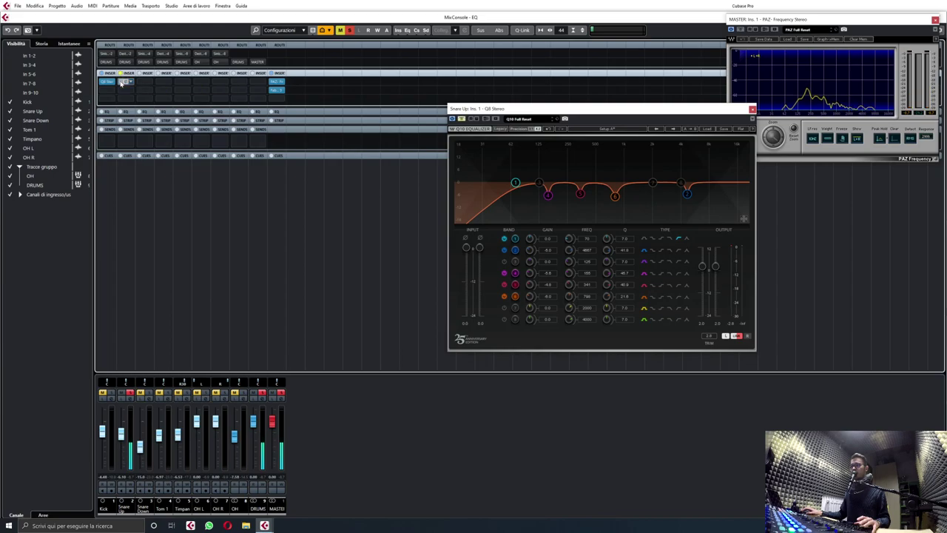
pyautogui.click(122, 83)
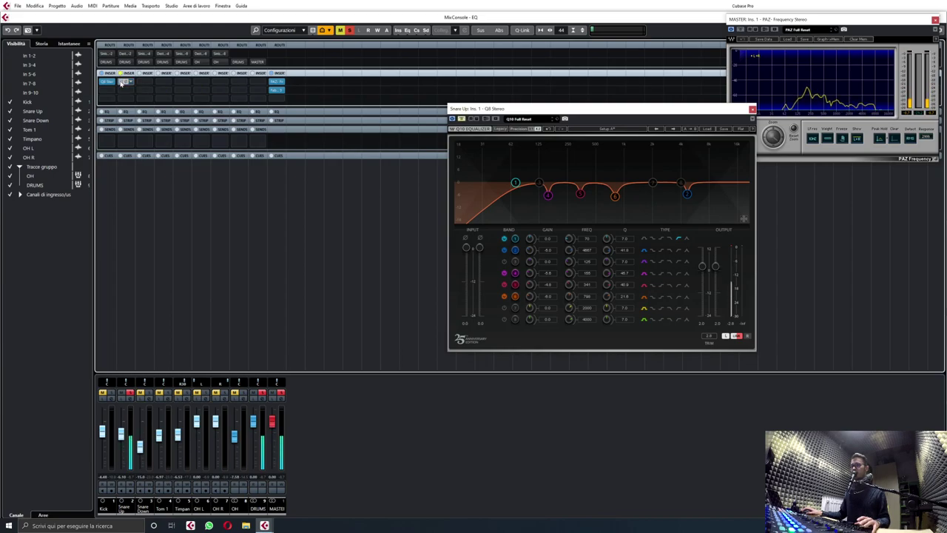
pyautogui.click(122, 83)
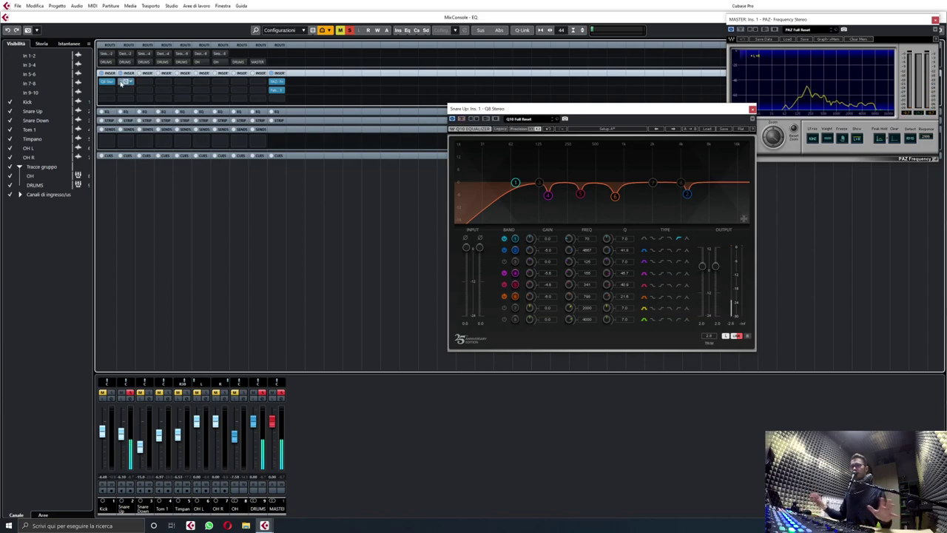
# Step: Add the Kick to the solo and compare Kick and Snare Up together with their Q8 inserts bypassed and active
pyautogui.click(111, 392)
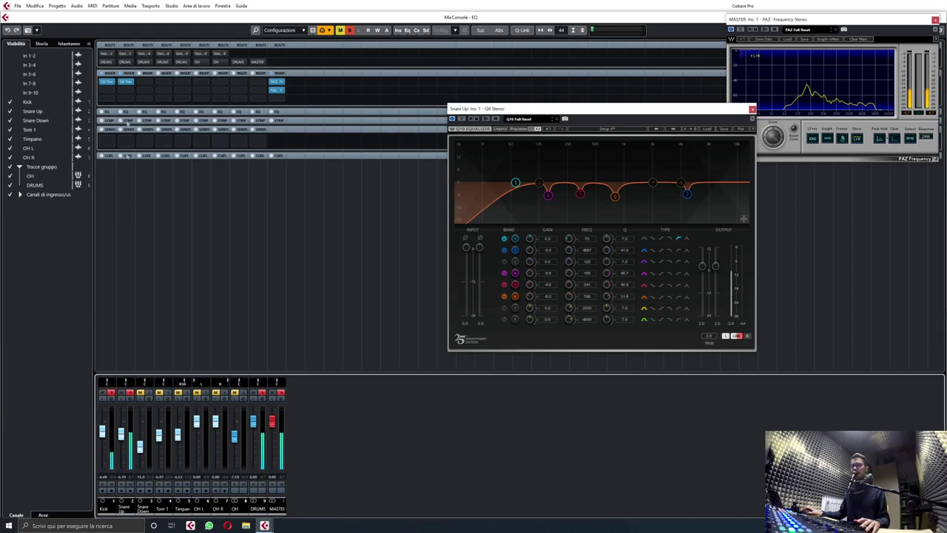
pyautogui.click(122, 80)
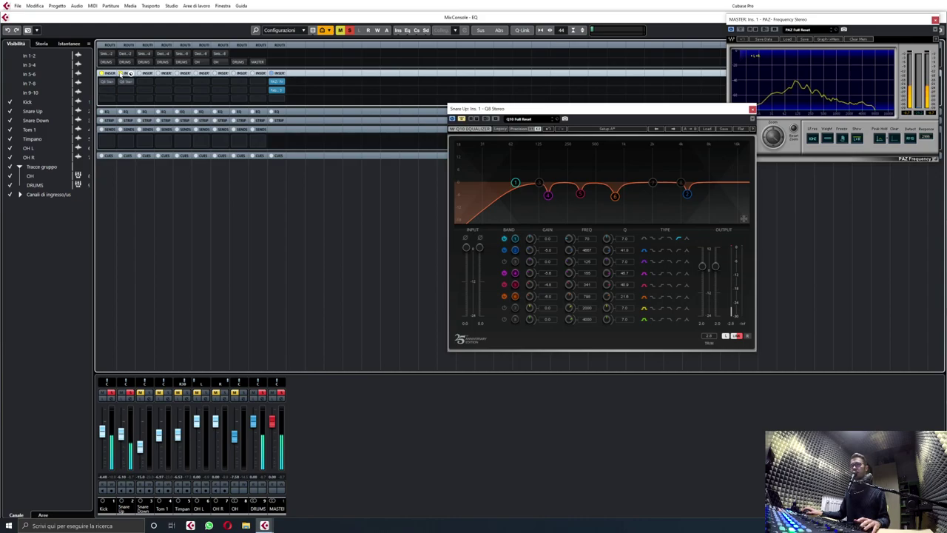
pyautogui.click(122, 80)
pyautogui.click(103, 80)
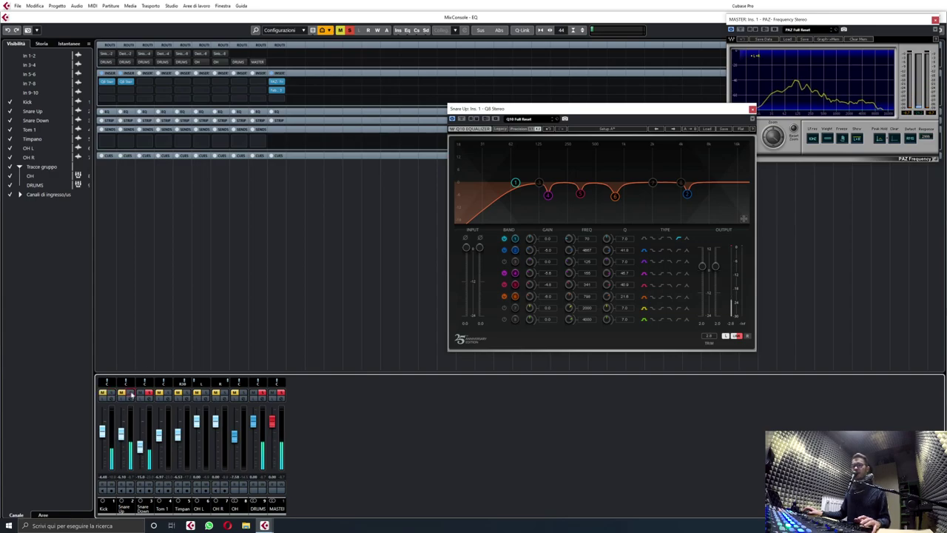
# Step: Insert a Q8 Stereo equalizer in the first insert slot of the Snare Down channel
pyautogui.click(149, 84)
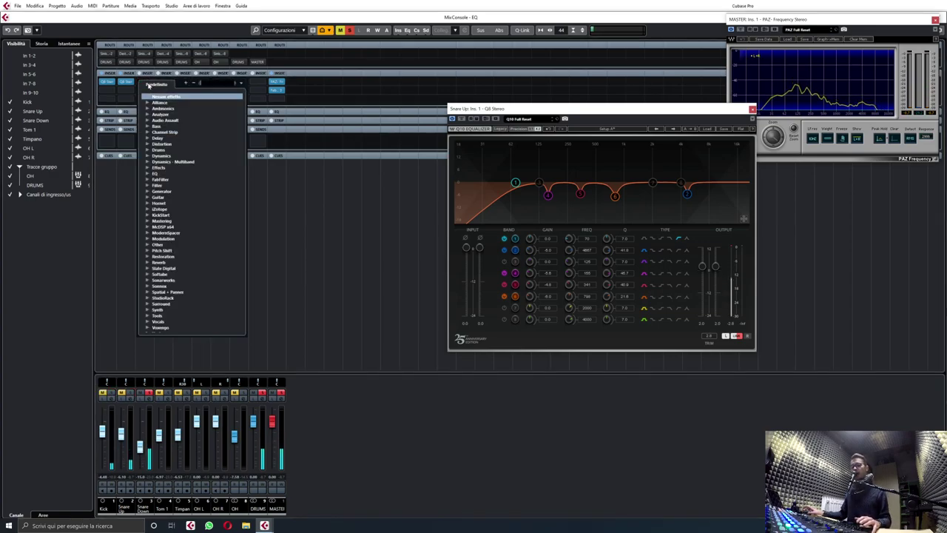
pyautogui.write('q8')
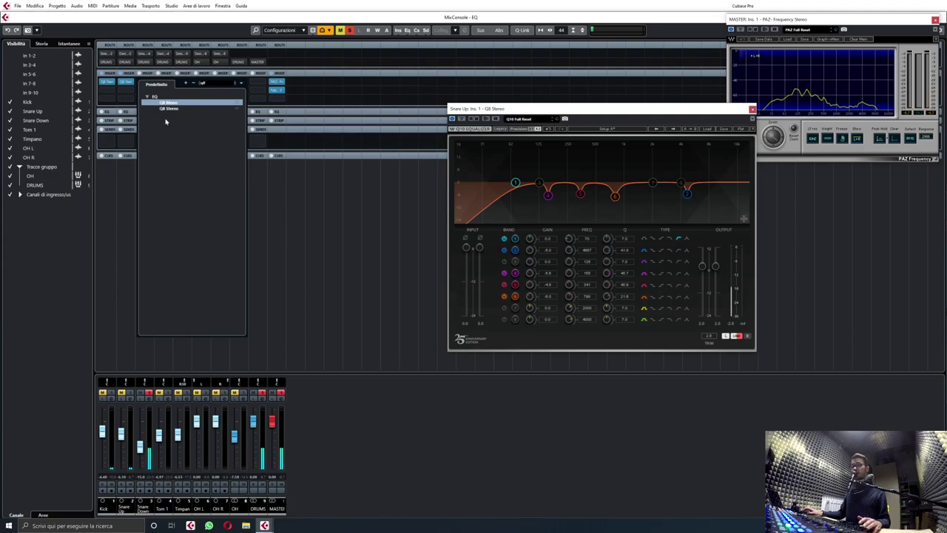
pyautogui.click(170, 109)
# Step: Turn band 5 of the Snare Down equalizer into an active high-pass with 0 dB gain, and lower its frequency from 700 Hz to about 430 Hz
pyautogui.moveTo(412, 129); pyautogui.dragTo(428, 89)
pyautogui.click(404, 233)
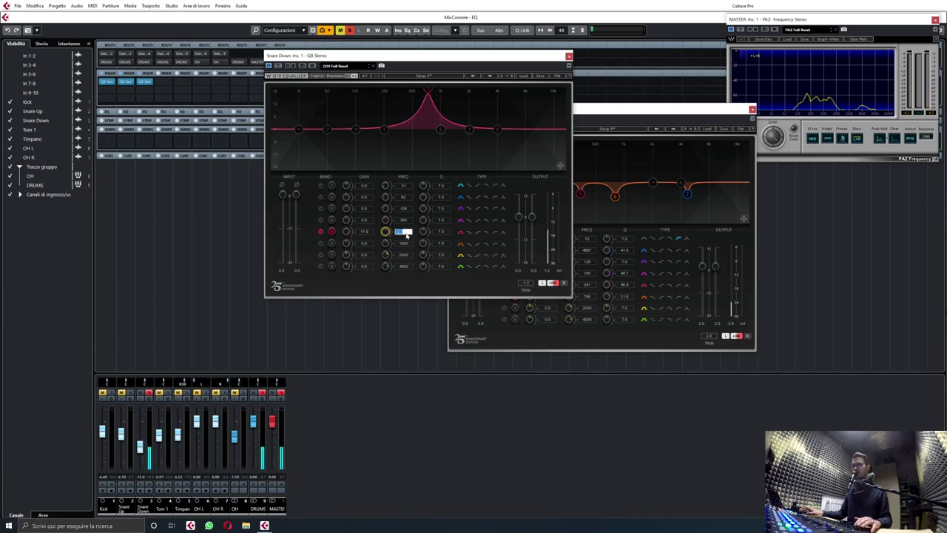
pyautogui.press('Return')
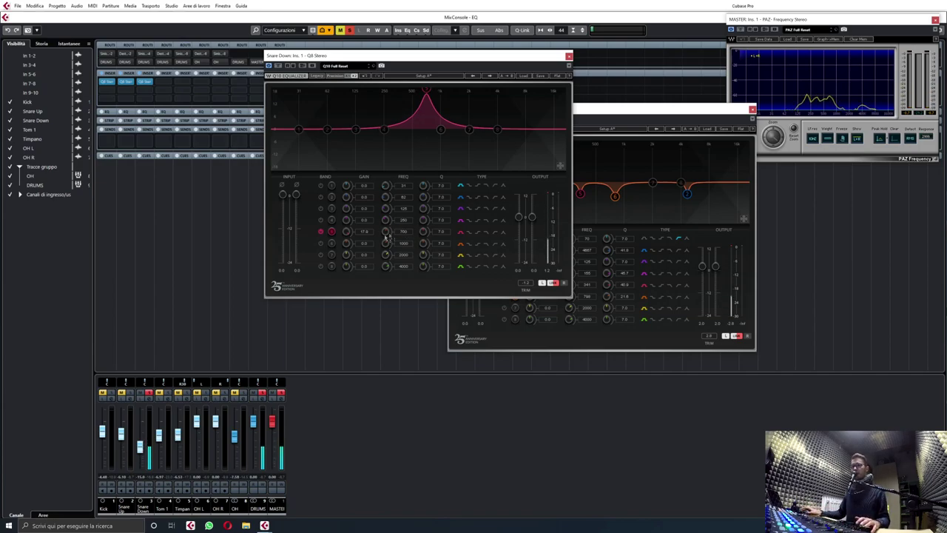
pyautogui.click(332, 232)
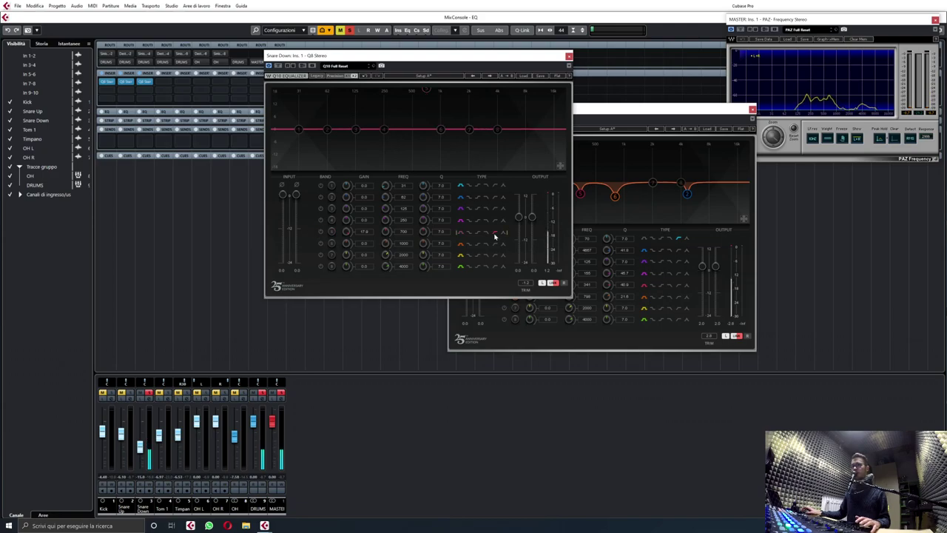
pyautogui.click(321, 233)
pyautogui.click(364, 233)
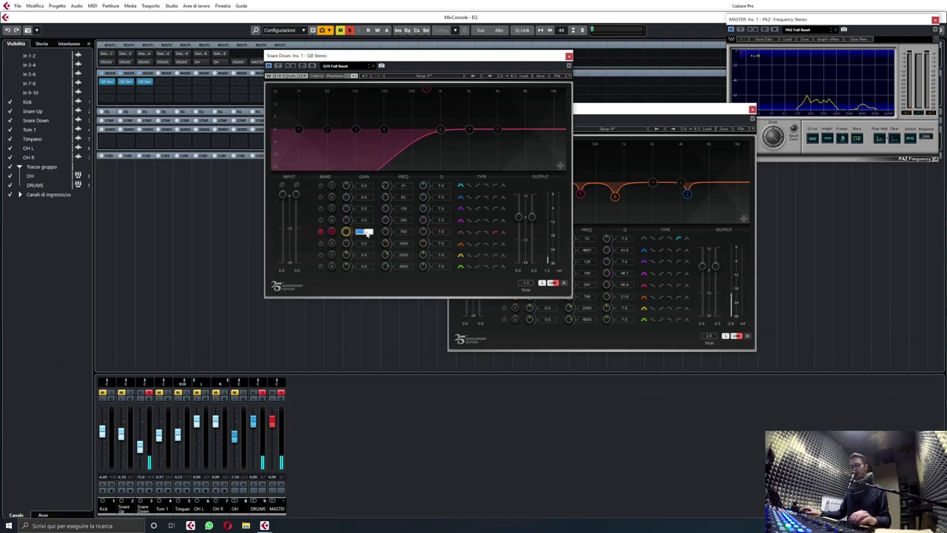
pyautogui.write('0')
pyautogui.press('Return')
pyautogui.moveTo(385, 231); pyautogui.dragTo(386, 238)
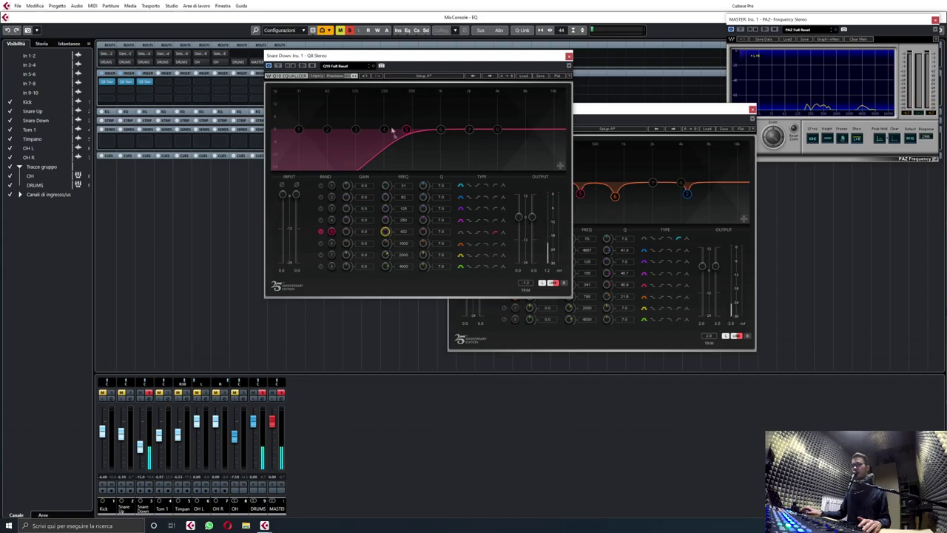
# Step: Sweep a narrow band 4 boost on the Snare Down, then cut about 5 dB near 1.1 kHz with Q about 41
pyautogui.moveTo(385, 130); pyautogui.dragTo(417, 90)
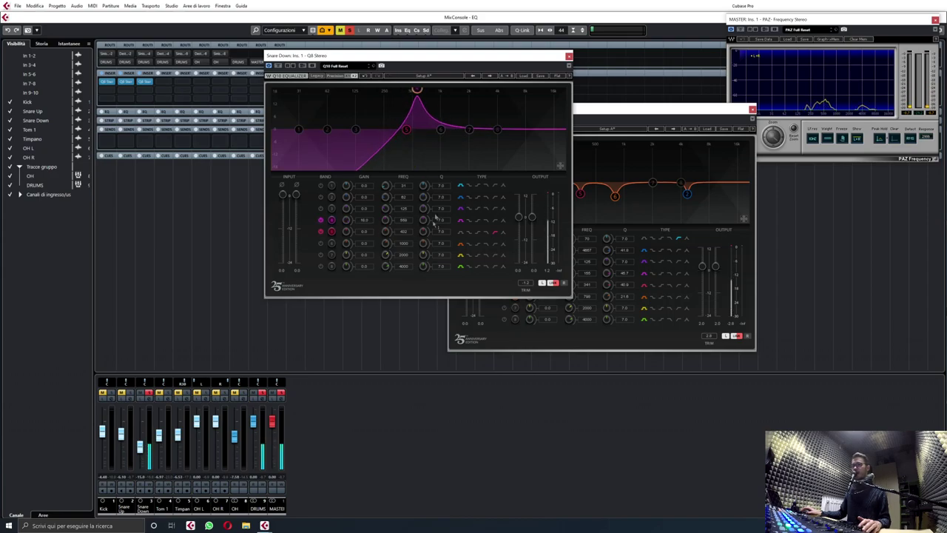
pyautogui.moveTo(424, 220)
pyautogui.mouseDown()
pyautogui.moveTo(423, 210)
pyautogui.moveTo(385, 221)
pyautogui.moveTo(385, 193)
pyautogui.moveTo(385, 223)
pyautogui.moveTo(384, 202)
pyautogui.moveTo(392, 225)
pyautogui.moveTo(422, 216)
pyautogui.mouseUp()
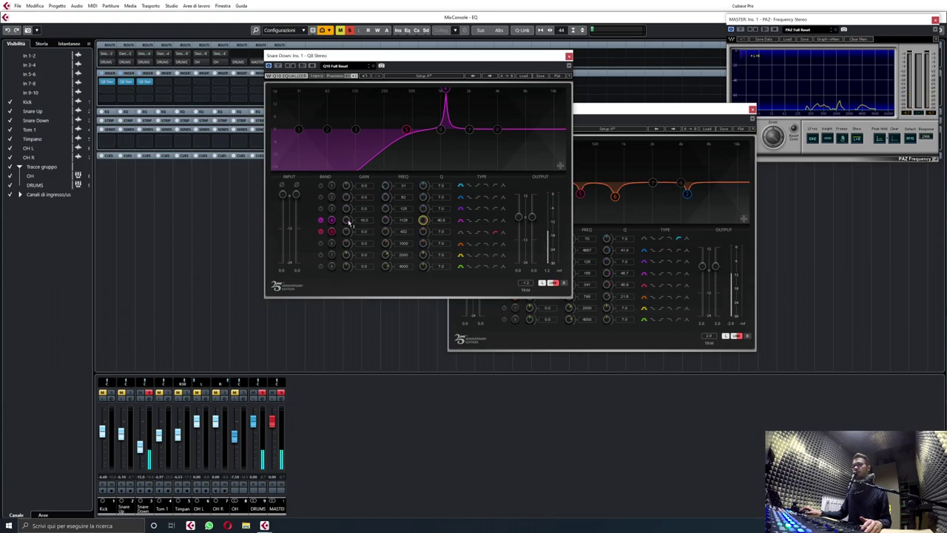
pyautogui.moveTo(349, 224); pyautogui.dragTo(350, 244)
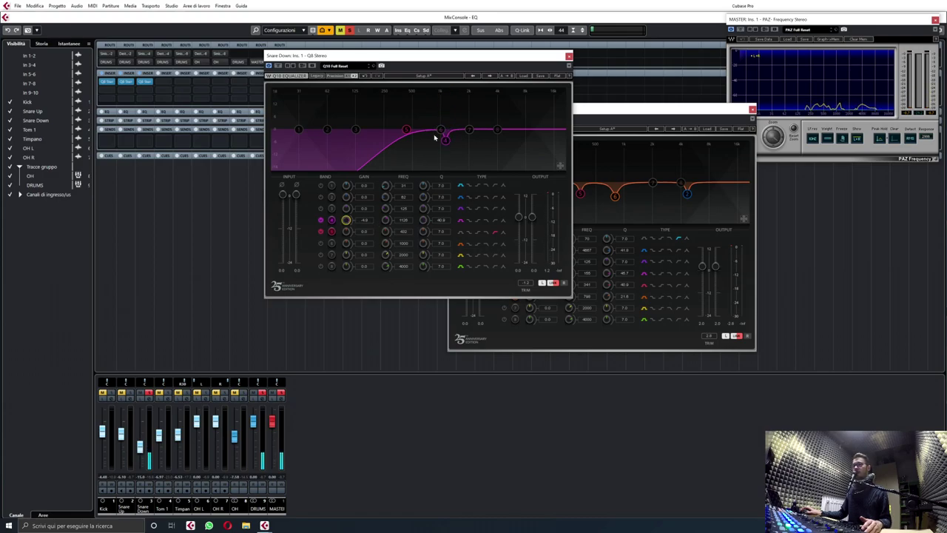
# Step: Sweep a band 6 boost on the Snare Down, then cut about 5.5 dB near 4.3 kHz with Q about 37
pyautogui.moveTo(440, 131); pyautogui.dragTo(478, 90)
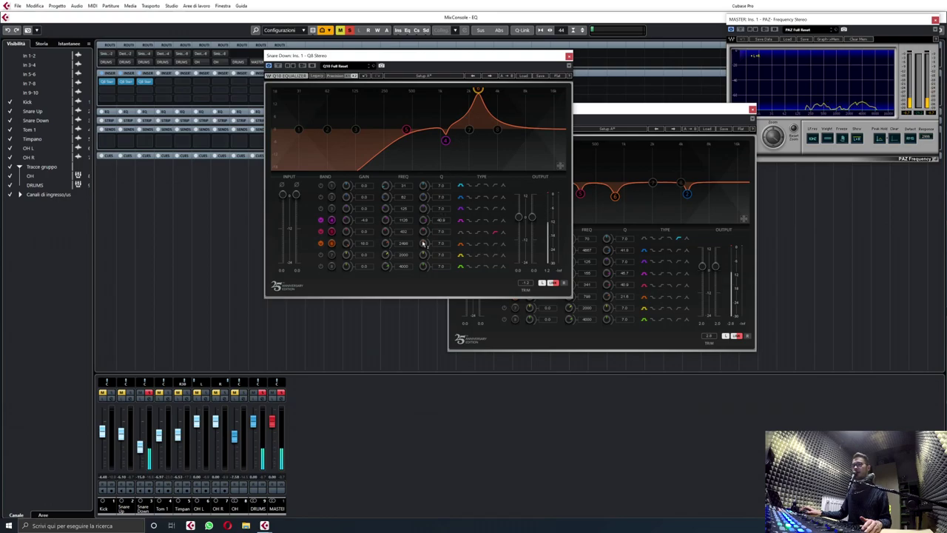
pyautogui.moveTo(423, 243); pyautogui.dragTo(384, 222)
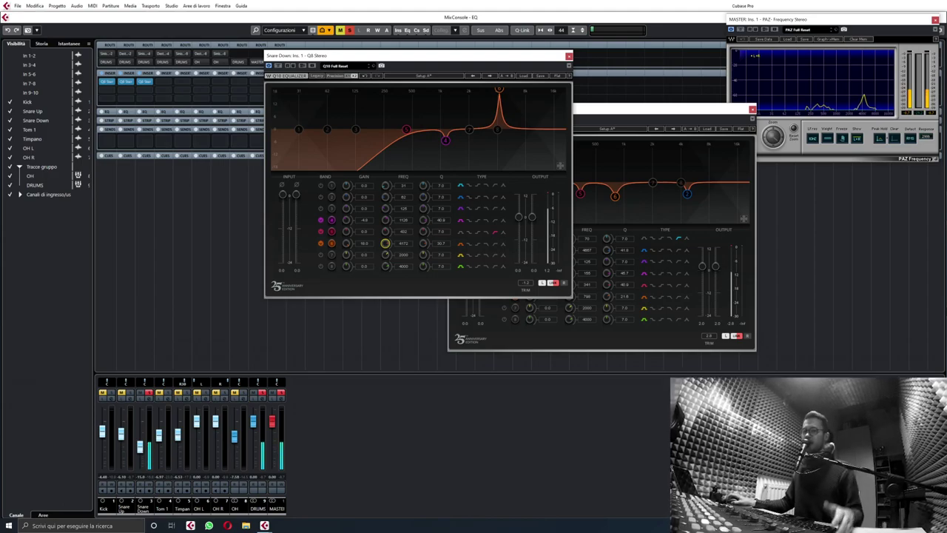
pyautogui.moveTo(405, 244); pyautogui.dragTo(427, 241)
pyautogui.moveTo(345, 243); pyautogui.dragTo(346, 256)
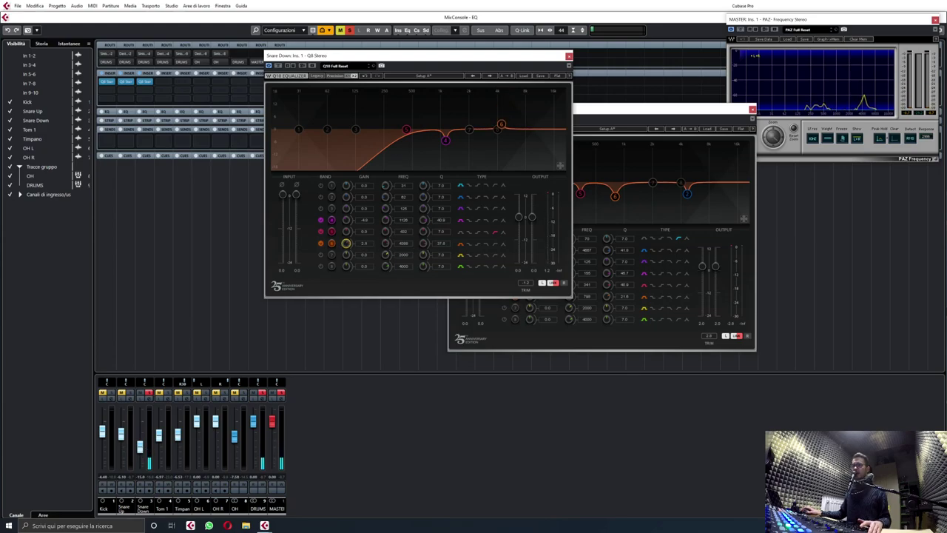
# Step: Sweep a band 7 boost on the Snare Down, then cut about 4.6 dB near 755 Hz with Q about 39
pyautogui.moveTo(469, 131); pyautogui.dragTo(563, 90)
pyautogui.moveTo(424, 255)
pyautogui.mouseDown()
pyautogui.moveTo(424, 241)
pyautogui.moveTo(387, 259)
pyautogui.moveTo(387, 280)
pyautogui.moveTo(424, 256)
pyautogui.mouseUp()
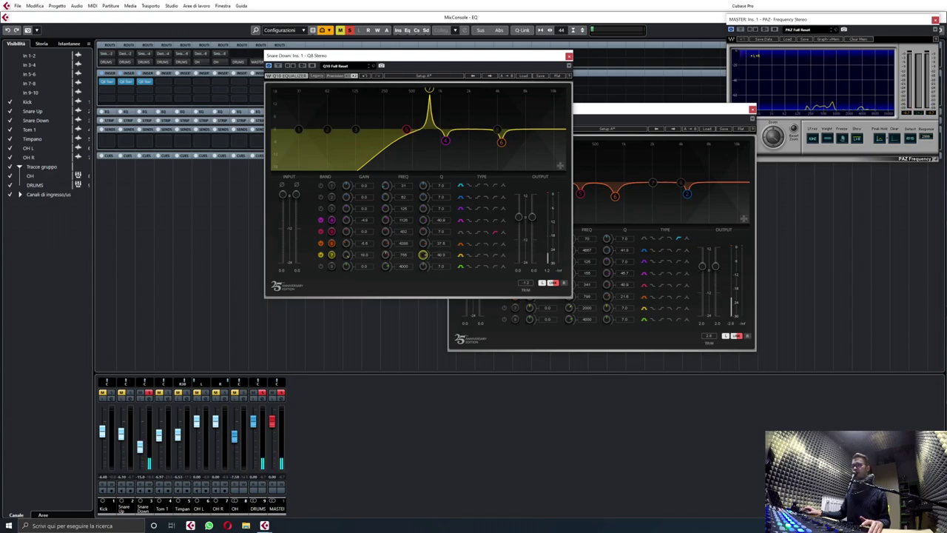
pyautogui.moveTo(346, 256); pyautogui.dragTo(345, 263)
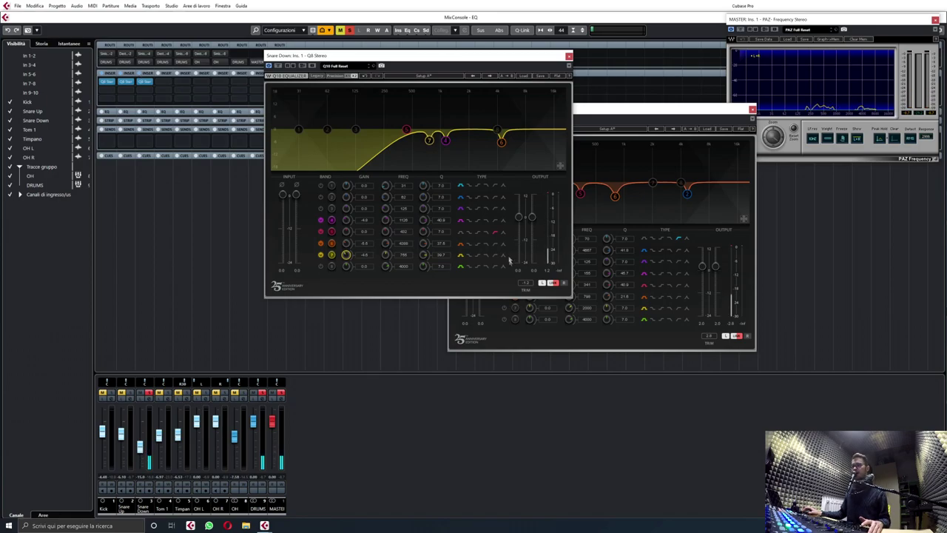
# Step: Set both output levels of the Snare Down equalizer to 3 dB and compare the channel with its Q8 insert bypassed and active
pyautogui.doubleClick(536, 271)
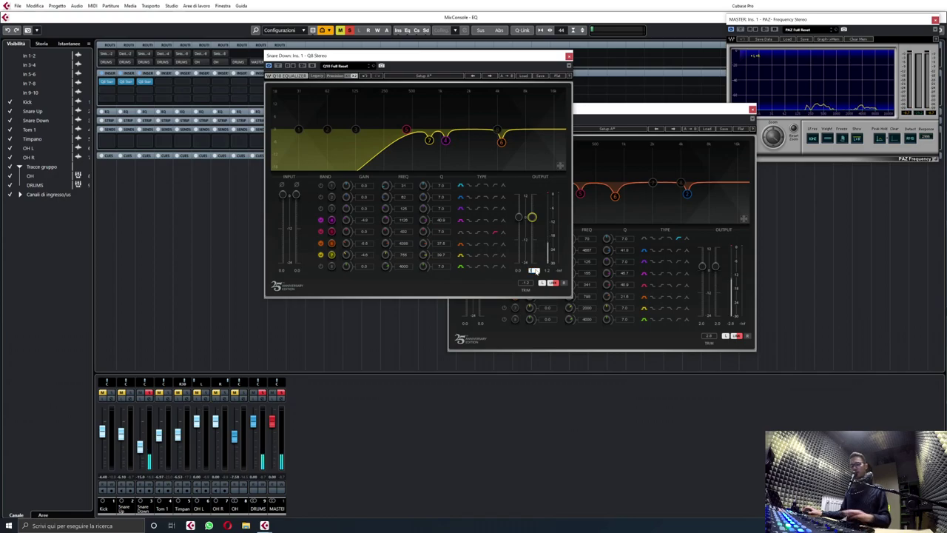
pyautogui.doubleClick(517, 271)
pyautogui.write('3')
pyautogui.press('Return')
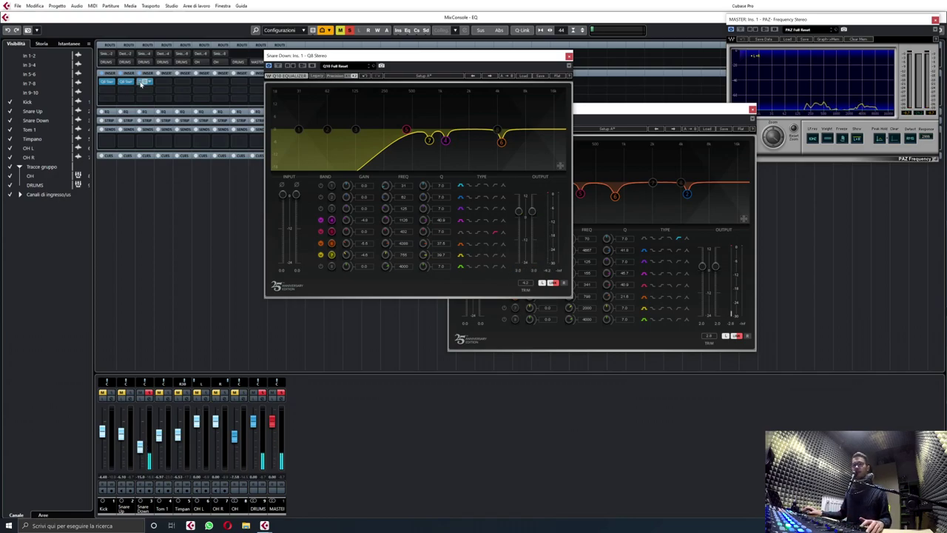
pyautogui.click(142, 83)
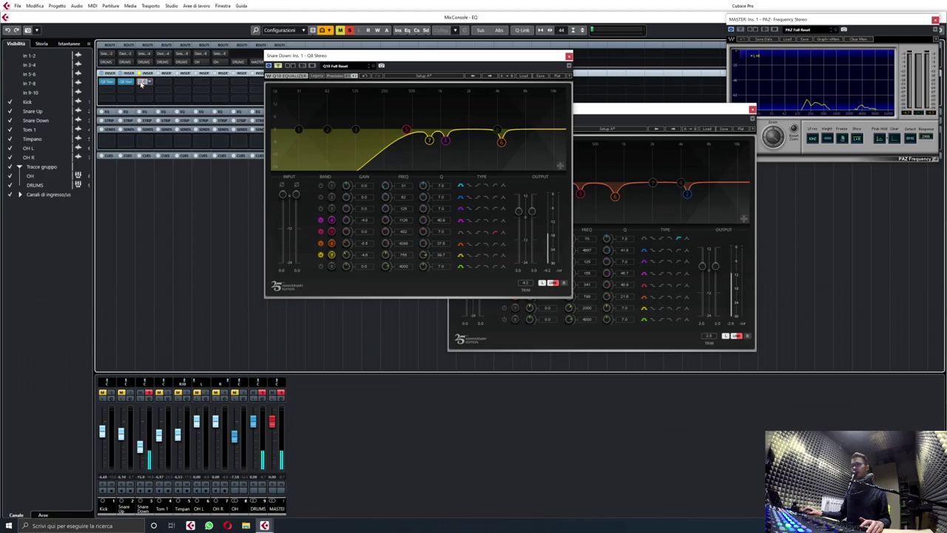
pyautogui.click(142, 83)
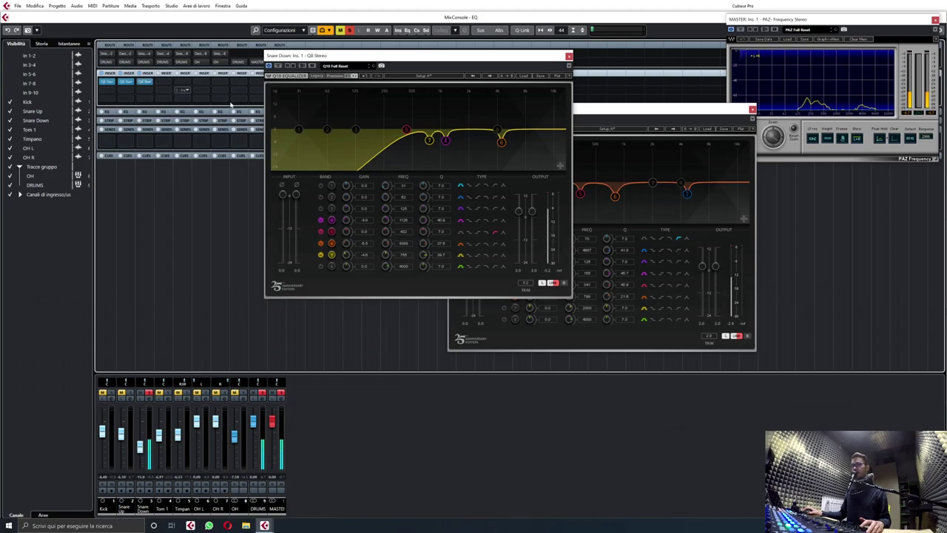
# Step: Lower the Snare Down high-pass to about 260 Hz, then sweep band 3 and cut about 5 dB near 290 Hz with Q about 25
pyautogui.click(406, 133)
pyautogui.moveTo(385, 232); pyautogui.dragTo(386, 249)
pyautogui.moveTo(355, 132); pyautogui.dragTo(390, 90)
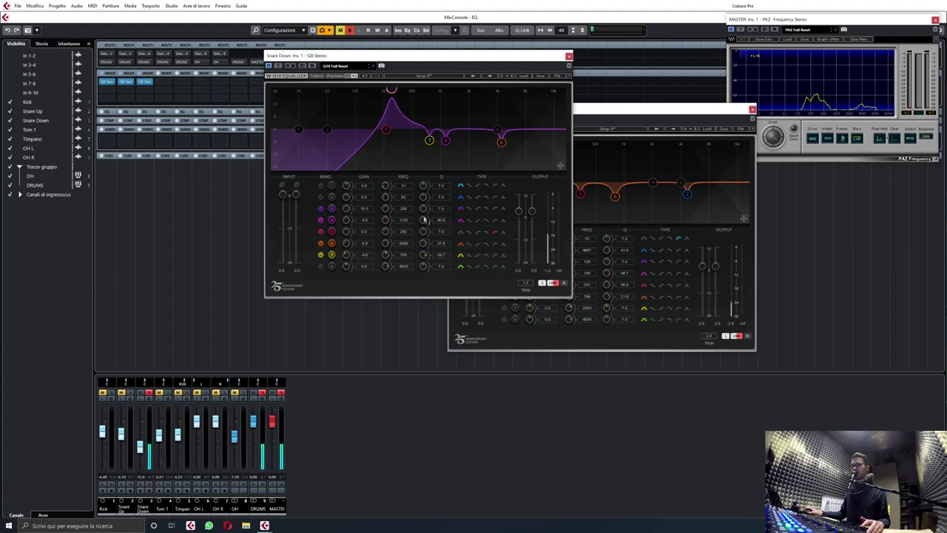
pyautogui.moveTo(422, 212)
pyautogui.mouseDown()
pyautogui.moveTo(421, 194)
pyautogui.moveTo(385, 206)
pyautogui.moveTo(385, 214)
pyautogui.moveTo(424, 211)
pyautogui.mouseUp()
pyautogui.moveTo(348, 210); pyautogui.dragTo(348, 226)
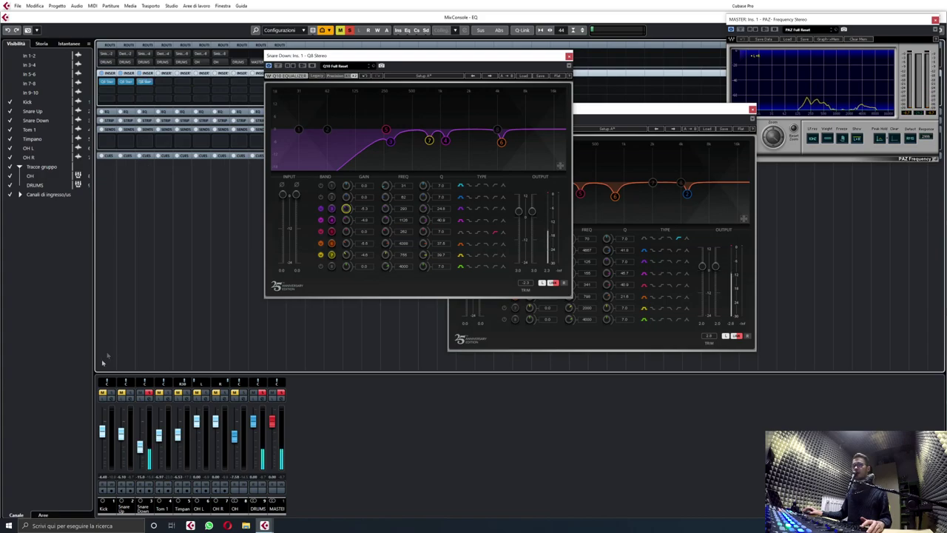
# Step: Add the Snare Up and Kick to the solo with the Snare Down and close the Snare Down equalizer window
pyautogui.click(131, 394)
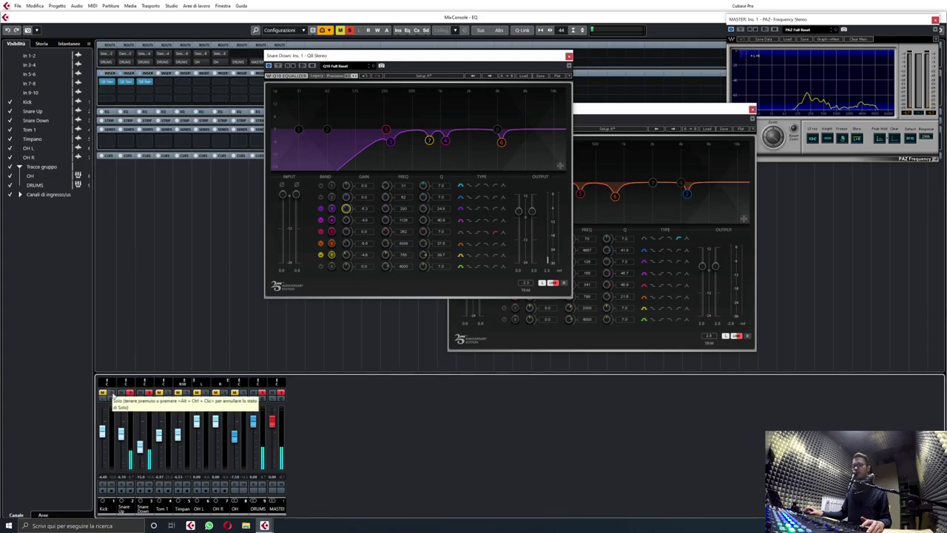
pyautogui.click(112, 393)
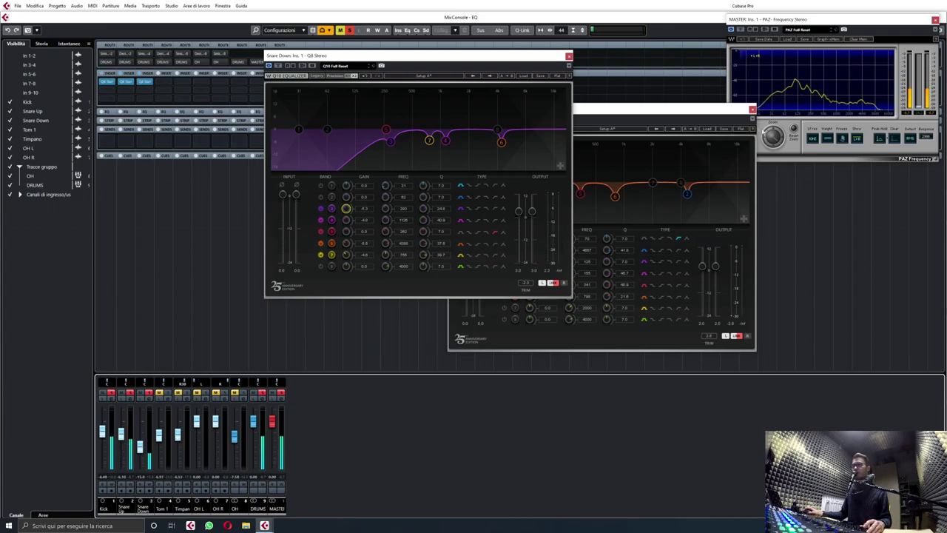
pyautogui.click(680, 110)
pyautogui.click(569, 56)
# Step: Enable Q-Link, close the Snare Up equalizer, and select the Kick, Snare Up and Snare Down channels together
pyautogui.click(523, 31)
pyautogui.click(752, 110)
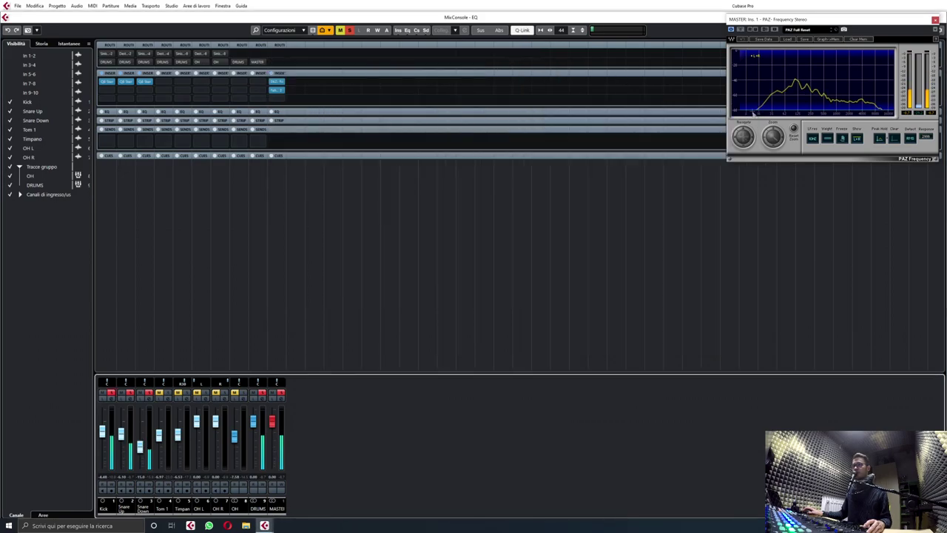
pyautogui.click(145, 82)
pyautogui.click(142, 509)
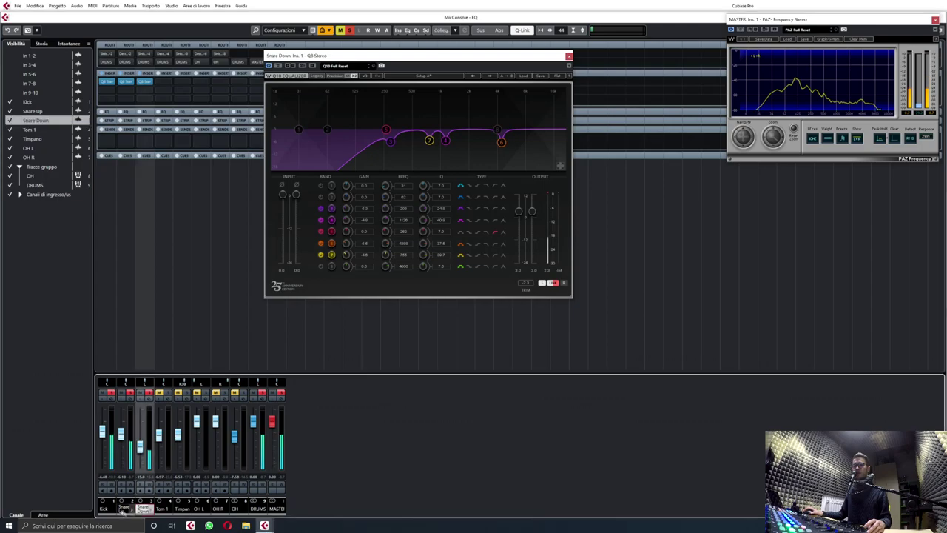
pyautogui.keyDown('shift'); pyautogui.click(110, 509); pyautogui.keyUp('shift')
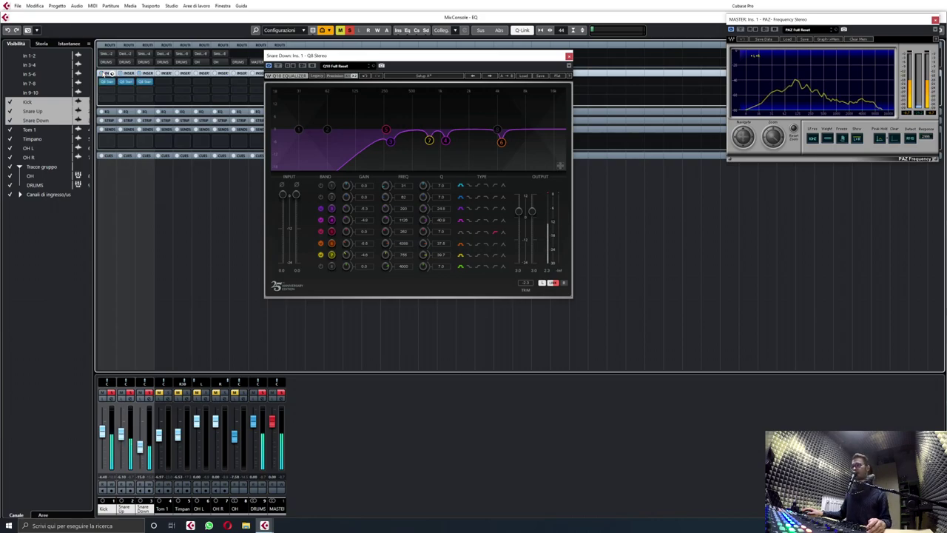
# Step: Lower the Snare Down level to about -17.1 dB, then compare the three linked drum channels with their inserts bypassed and active
pyautogui.click(144, 511)
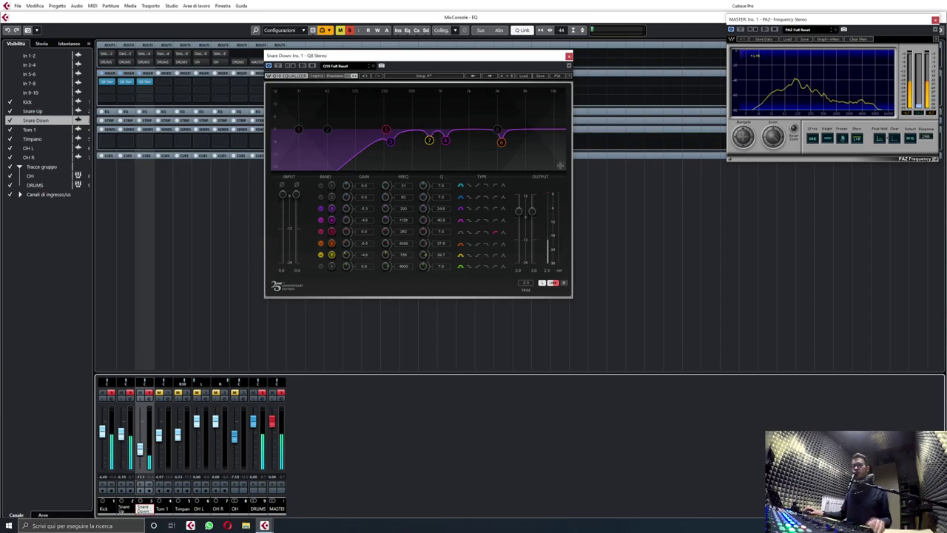
pyautogui.keyDown('shift'); pyautogui.click(104, 509); pyautogui.keyUp('shift')
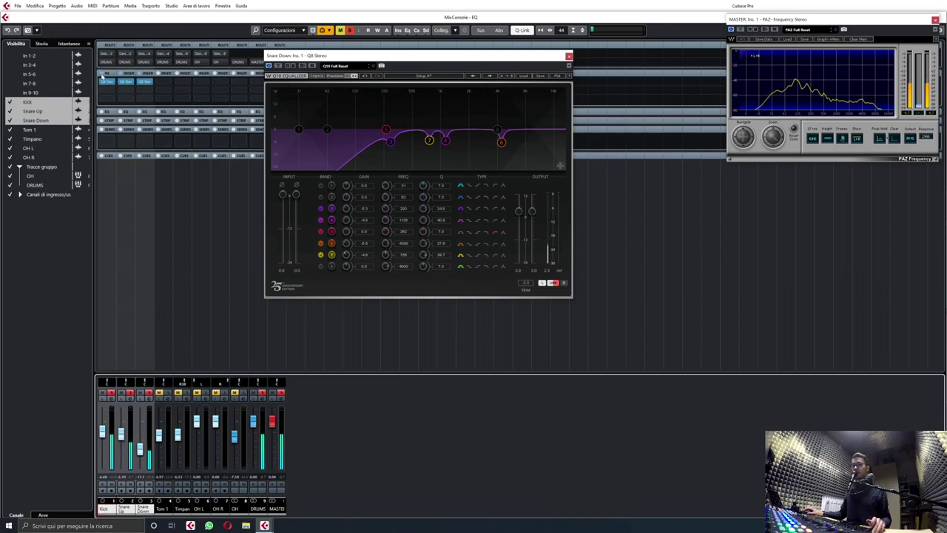
pyautogui.click(103, 74)
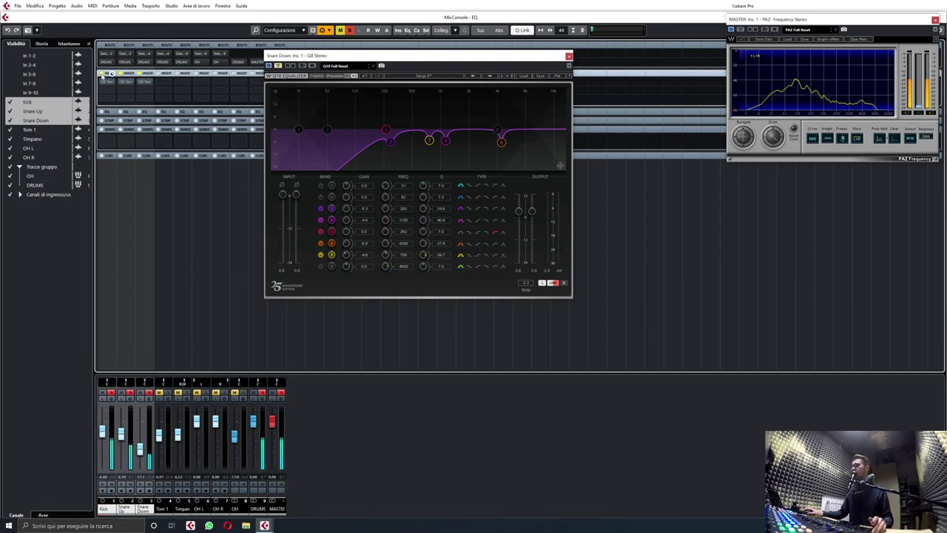
pyautogui.click(104, 75)
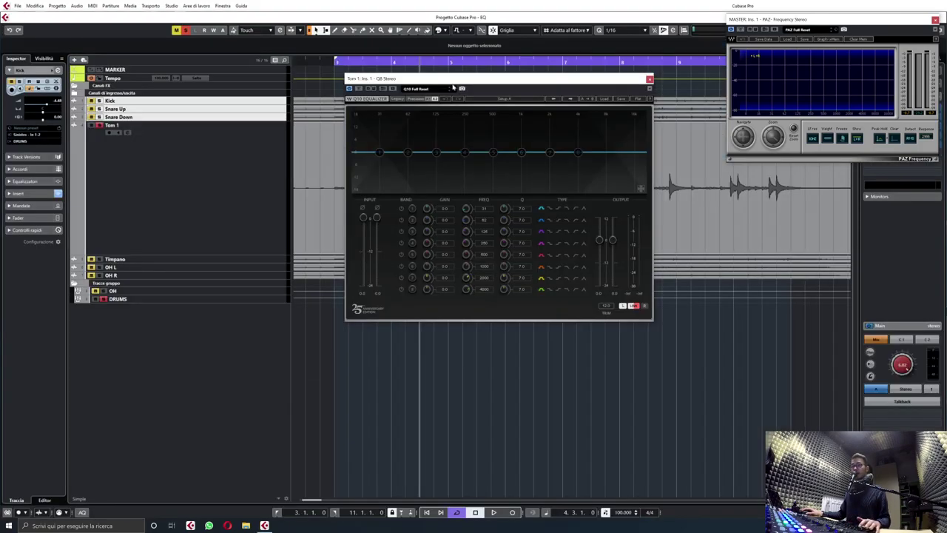
# Step: Set the loop around the first Tom 1 hit, from 4.3 to 5.1, and play it with the MixConsole and Tom 1 equalizer in view
pyautogui.moveTo(453, 88); pyautogui.dragTo(484, 313)
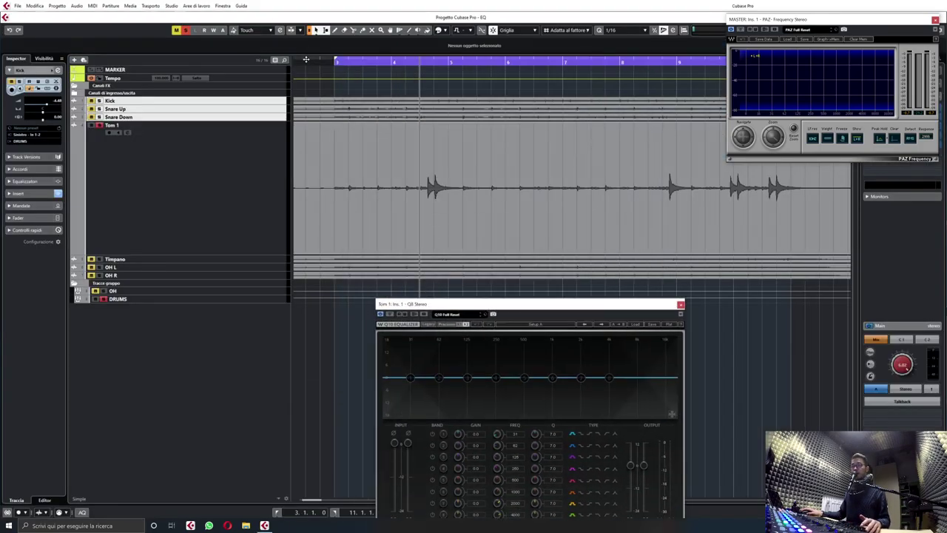
pyautogui.moveTo(307, 59); pyautogui.dragTo(449, 60)
pyautogui.press('space')
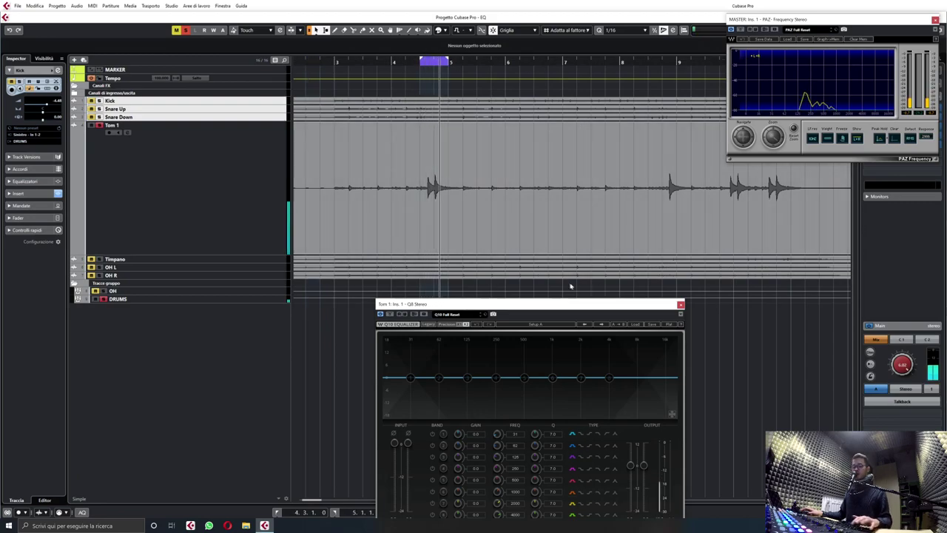
pyautogui.press('F3')
pyautogui.moveTo(525, 307); pyautogui.dragTo(502, 191)
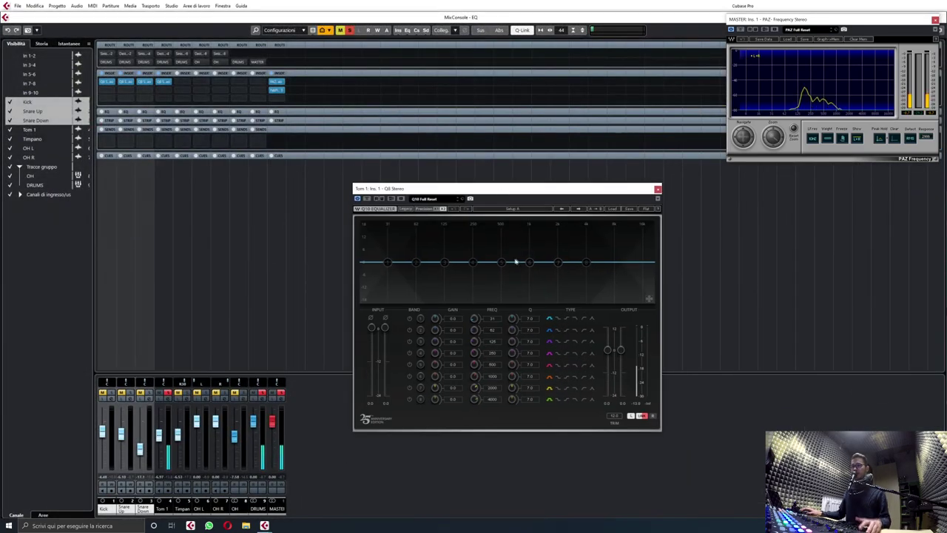
# Step: Sweep a band 5 boost on Tom 1, then cut about 6 dB near 716 Hz with Q about 17
pyautogui.moveTo(501, 262); pyautogui.dragTo(518, 223)
pyautogui.moveTo(513, 364); pyautogui.dragTo(435, 391)
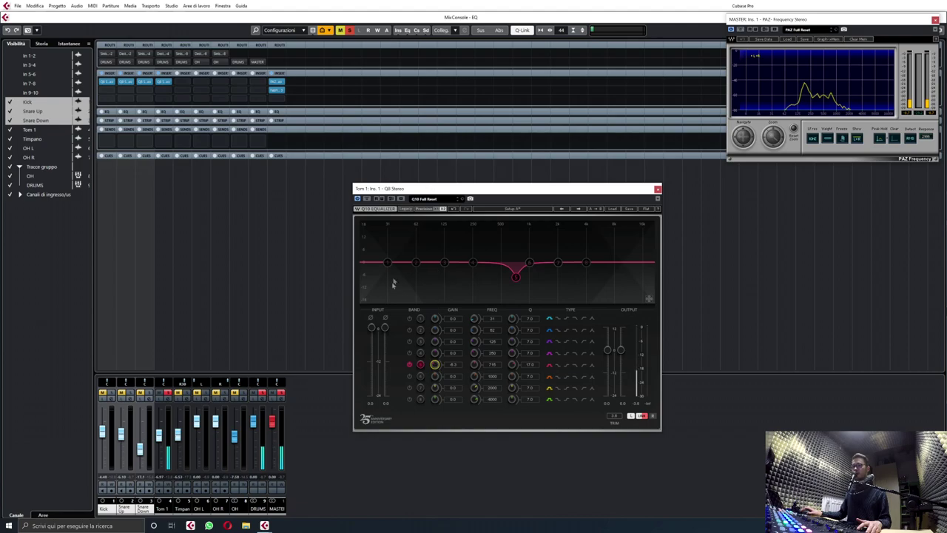
# Step: Set band 1 of the Tom 1 equalizer to a high-pass filter at 100 Hz and compare it switched on and off
pyautogui.moveTo(417, 263); pyautogui.dragTo(433, 223)
pyautogui.doubleClick(494, 319)
pyautogui.write('100')
pyautogui.press('Return')
pyautogui.click(584, 318)
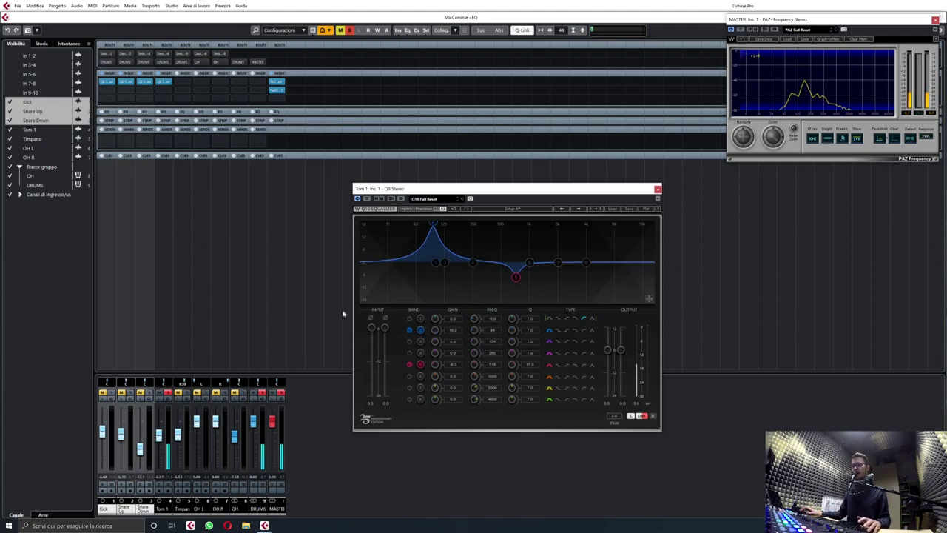
pyautogui.click(409, 318)
pyautogui.click(410, 330)
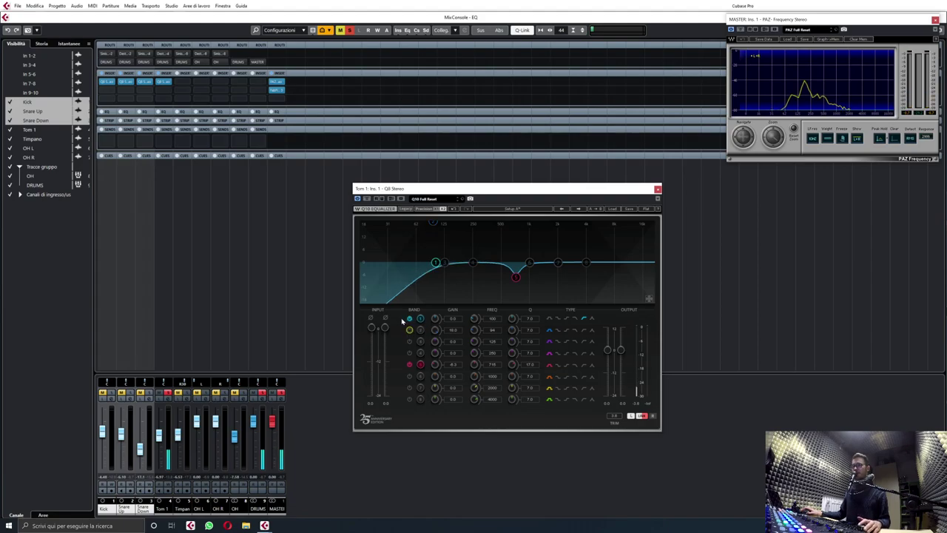
pyautogui.click(410, 319)
pyautogui.click(410, 319)
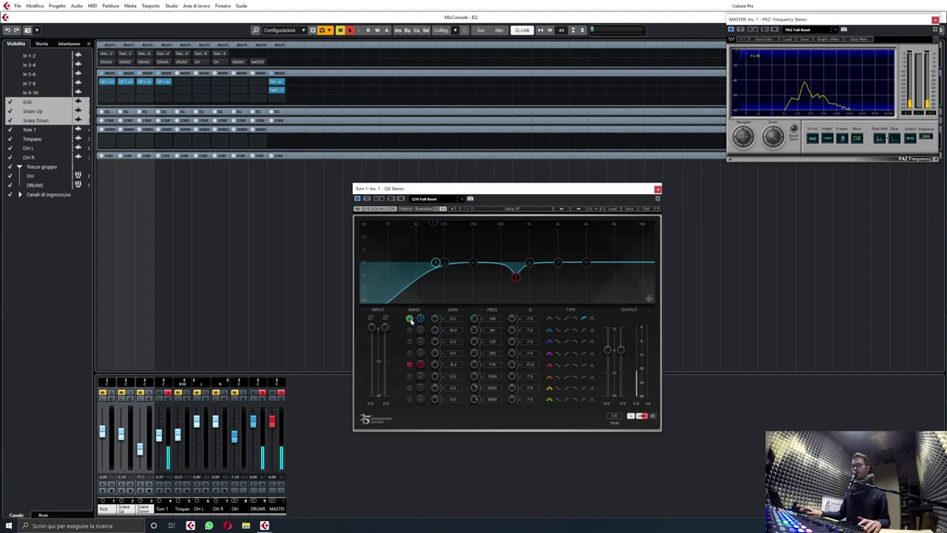
# Step: Sweep a narrow band 2 boost on Tom 1, cut about 4.6 dB near 178 Hz with Q about 40, and compare the band on and off
pyautogui.moveTo(433, 222); pyautogui.dragTo(443, 224)
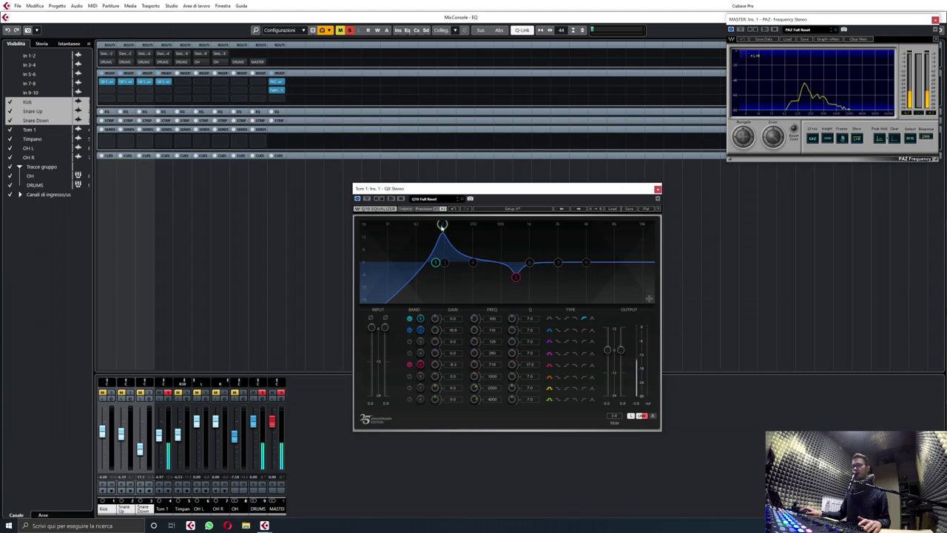
pyautogui.moveTo(511, 331); pyautogui.dragTo(511, 310)
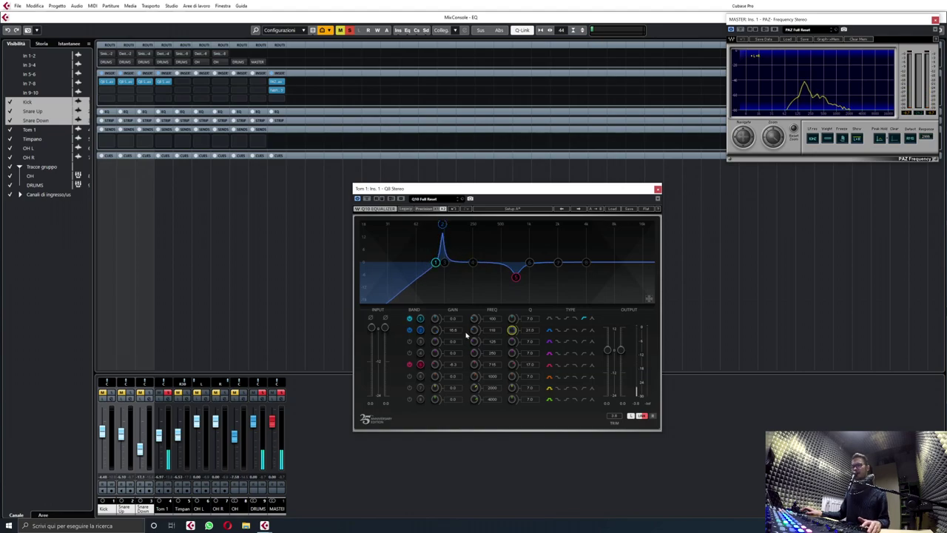
pyautogui.moveTo(478, 337)
pyautogui.mouseDown()
pyautogui.moveTo(478, 321)
pyautogui.moveTo(478, 337)
pyautogui.mouseUp()
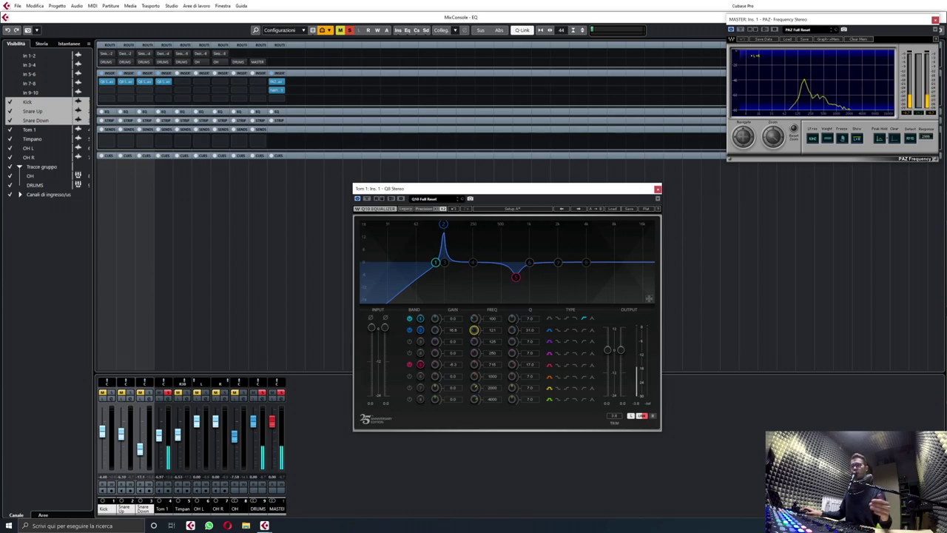
pyautogui.moveTo(474, 330); pyautogui.dragTo(474, 313)
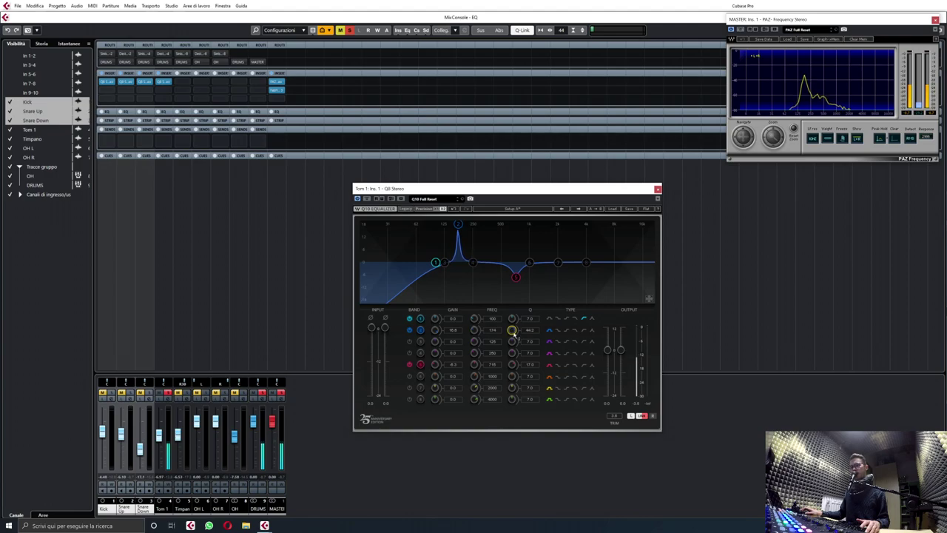
pyautogui.moveTo(475, 330); pyautogui.dragTo(474, 329)
pyautogui.moveTo(434, 330); pyautogui.dragTo(435, 355)
pyautogui.click(410, 330)
pyautogui.click(410, 330)
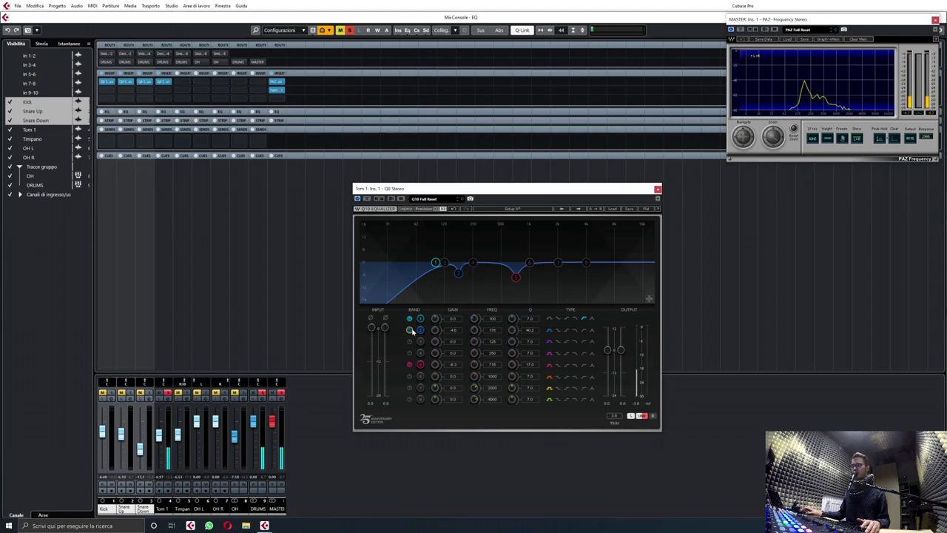
# Step: Sweep a band 3 boost on Tom 1, then cut about 4.4 dB near 511 Hz with Q about 33
pyautogui.moveTo(444, 264); pyautogui.dragTo(486, 223)
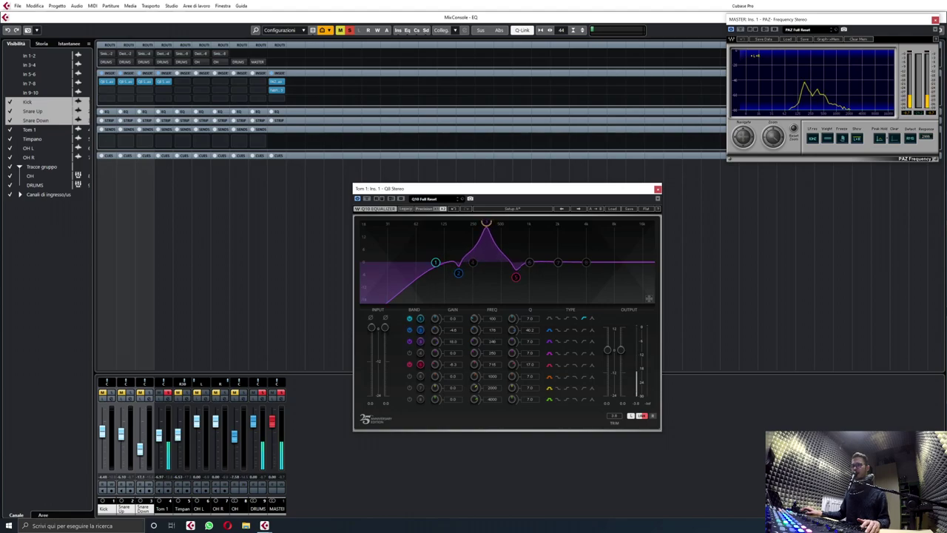
pyautogui.moveTo(513, 347); pyautogui.dragTo(479, 330)
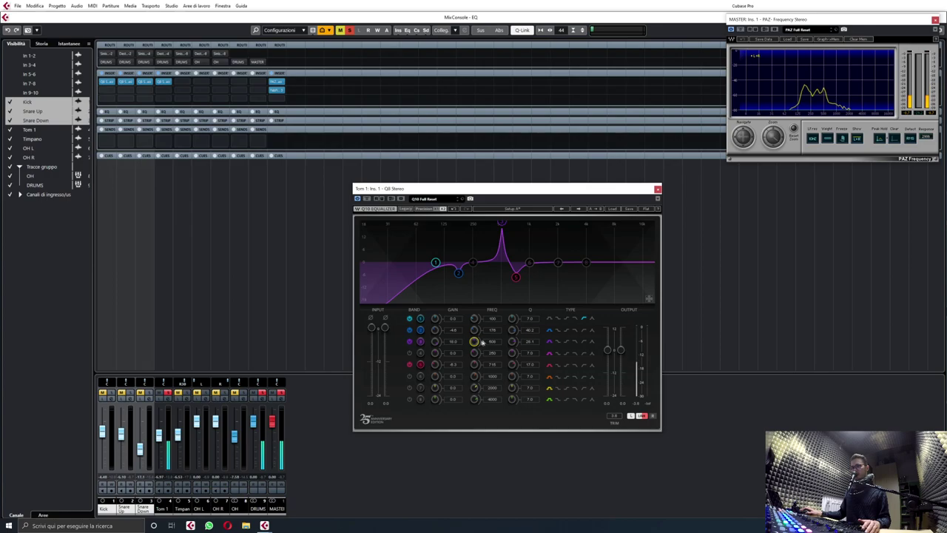
pyautogui.moveTo(513, 341); pyautogui.dragTo(435, 359)
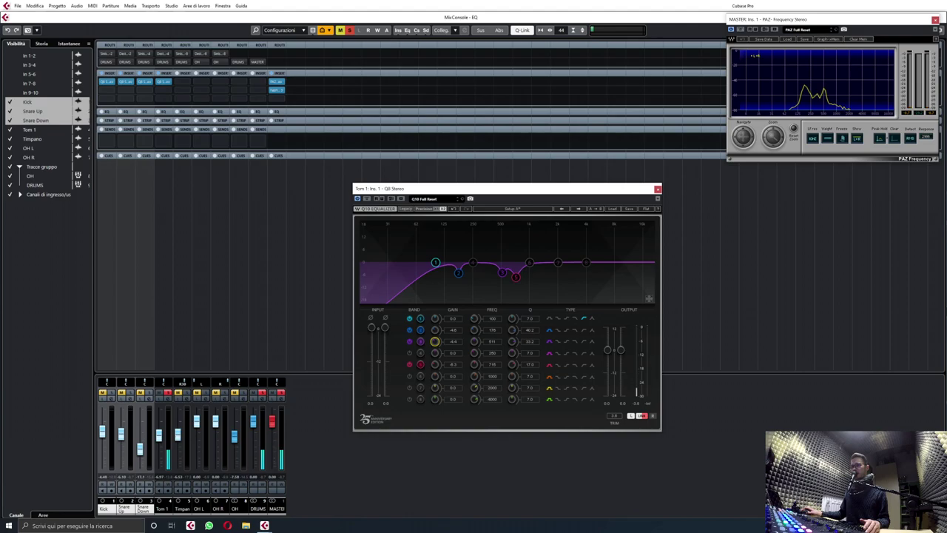
# Step: Sweep a band 6 boost through the upper range of Tom 1, then cut about 4.2 dB near 5 kHz with Q about 32
pyautogui.moveTo(531, 262); pyautogui.dragTo(544, 222)
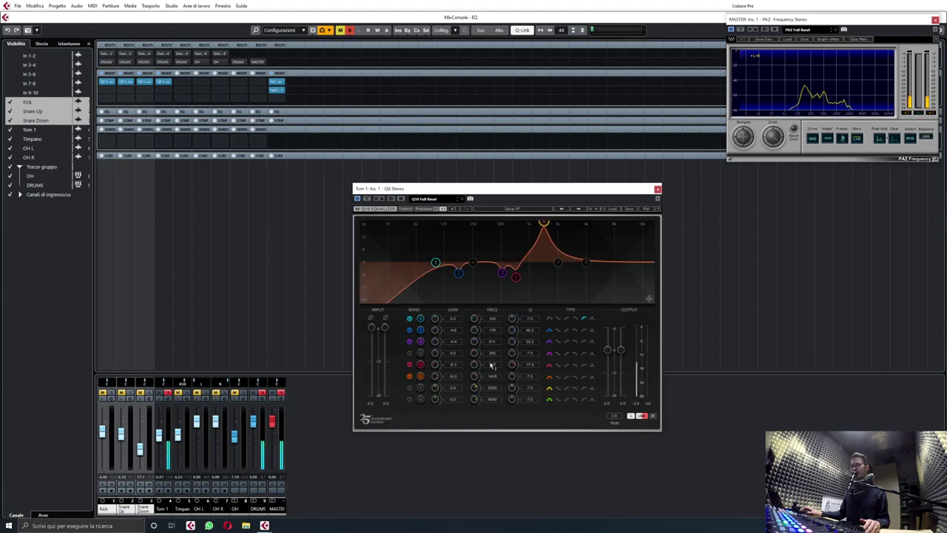
pyautogui.moveTo(511, 379); pyautogui.dragTo(474, 374)
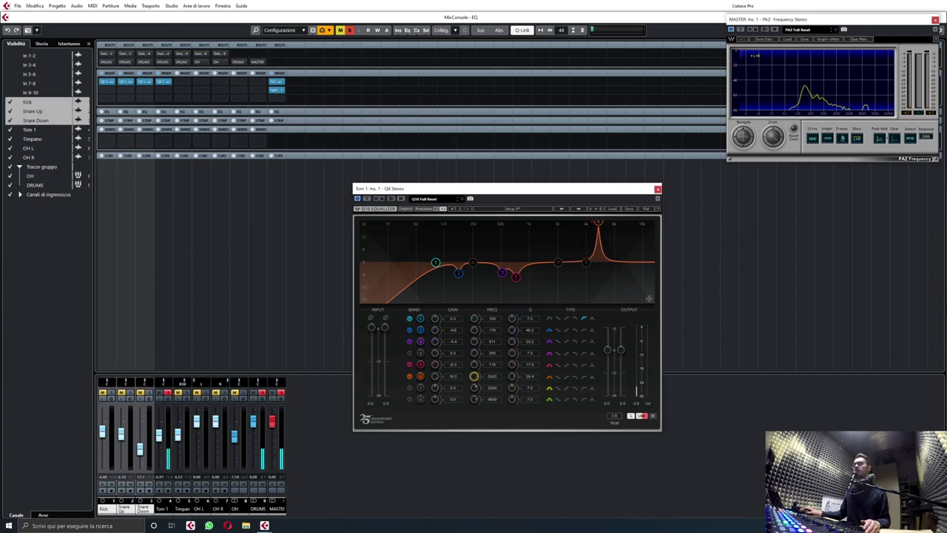
pyautogui.moveTo(474, 376); pyautogui.dragTo(473, 376)
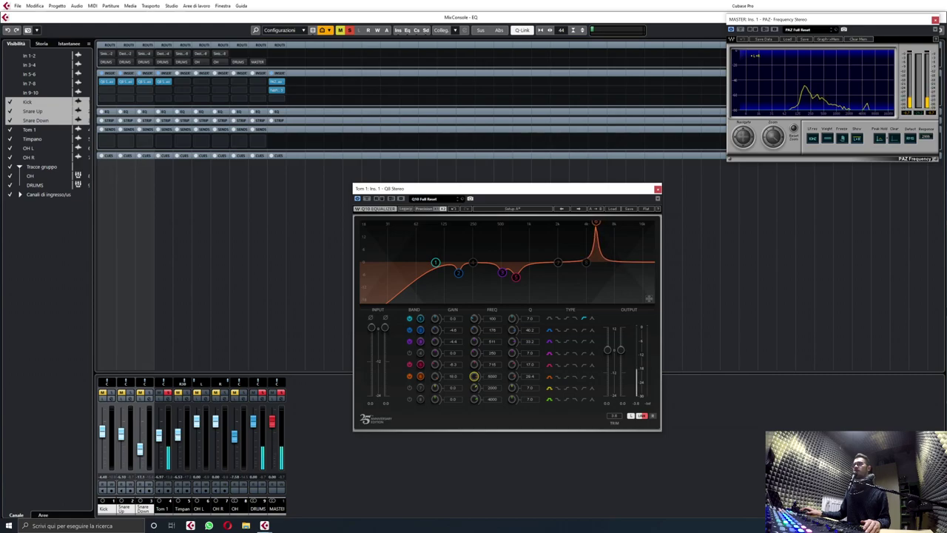
pyautogui.moveTo(512, 377); pyautogui.dragTo(511, 376)
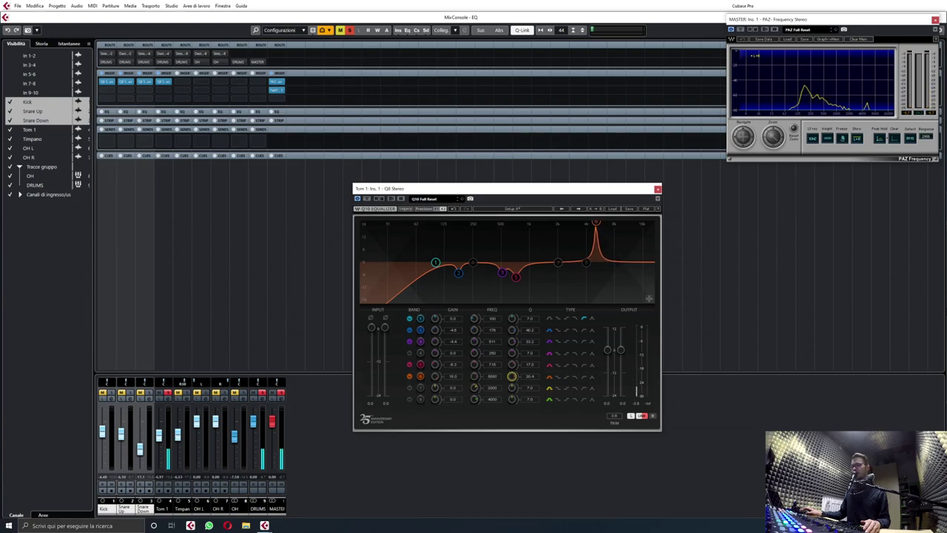
pyautogui.moveTo(436, 376)
pyautogui.mouseDown()
pyautogui.moveTo(436, 391)
pyautogui.moveTo(436, 379)
pyautogui.mouseUp()
# Step: Boost band 7 on Tom 1 to find the resonance, then cut about 3.9 dB near 1001 Hz with Q about 34
pyautogui.moveTo(558, 262); pyautogui.dragTo(528, 222)
pyautogui.moveTo(511, 388)
pyautogui.mouseDown()
pyautogui.moveTo(511, 370)
pyautogui.moveTo(472, 381)
pyautogui.moveTo(473, 393)
pyautogui.moveTo(474, 381)
pyautogui.moveTo(512, 386)
pyautogui.mouseUp()
pyautogui.moveTo(438, 393); pyautogui.dragTo(437, 413)
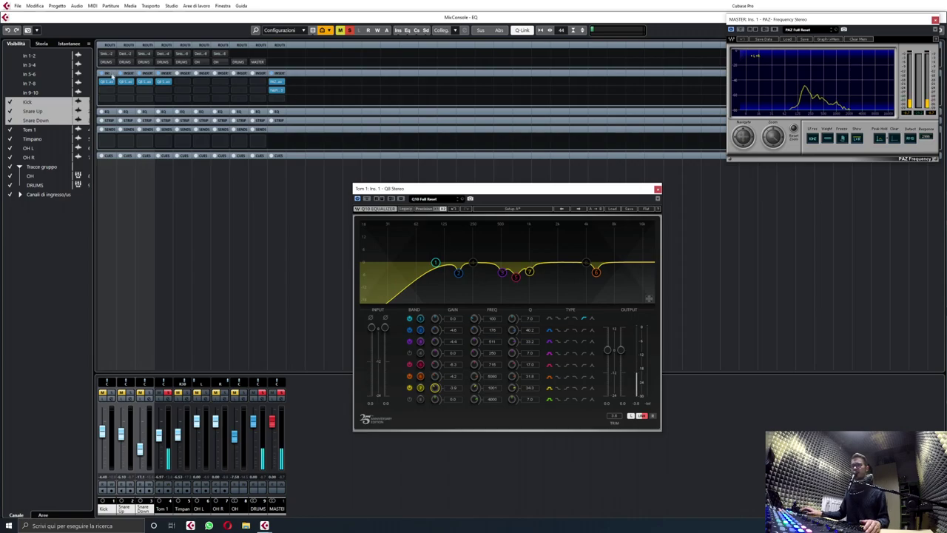
# Step: Raise both output levels of the Tom 1 equalizer, comparing the channel with the equalizer bypassed and active before and after
pyautogui.click(156, 85)
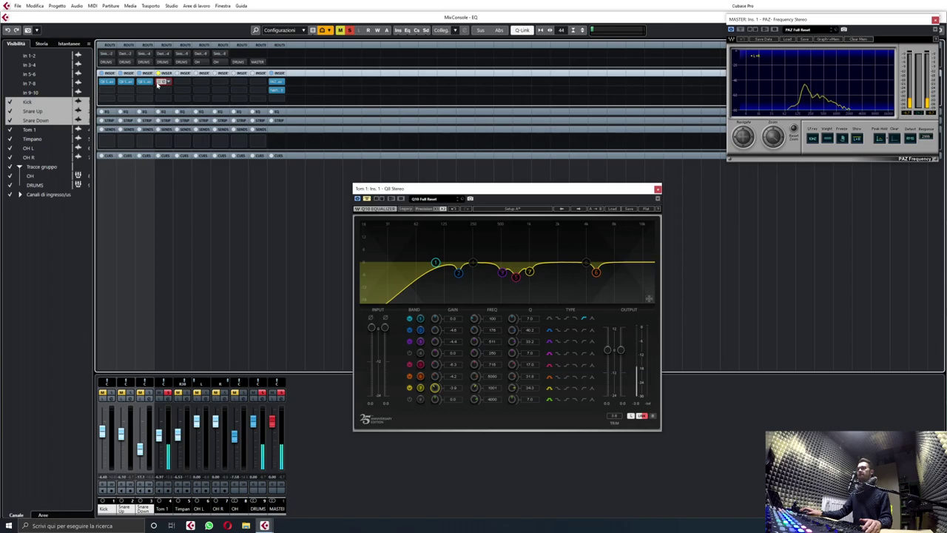
pyautogui.click(157, 86)
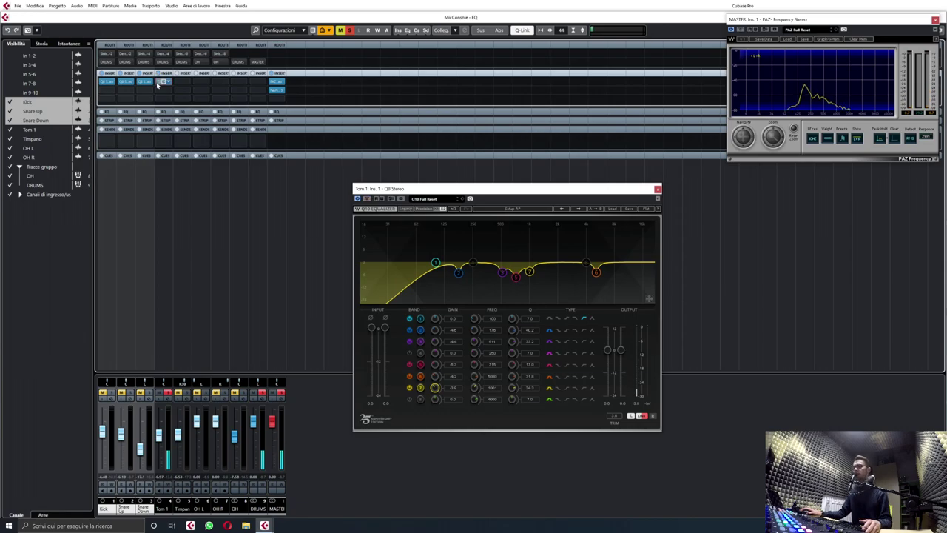
pyautogui.click(607, 404)
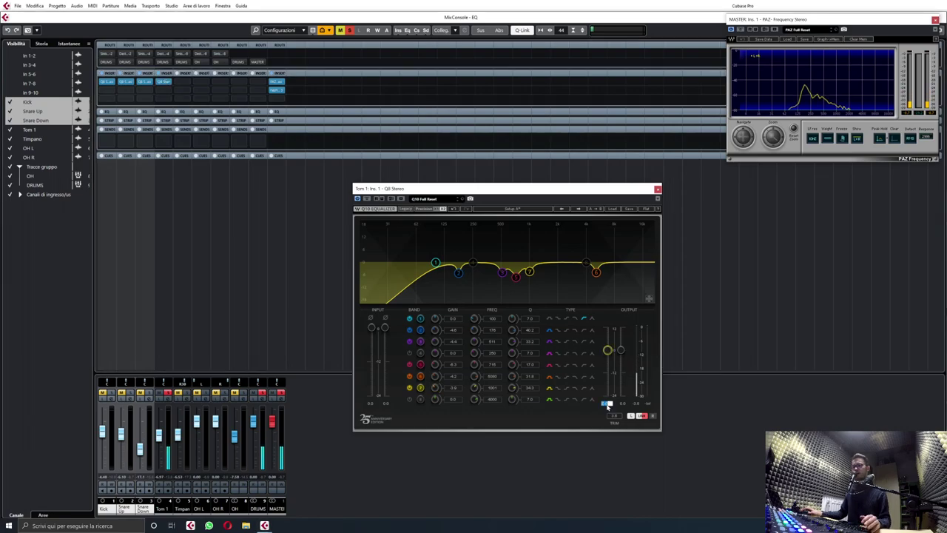
pyautogui.press('Return')
pyautogui.click(623, 404)
pyautogui.press('Return')
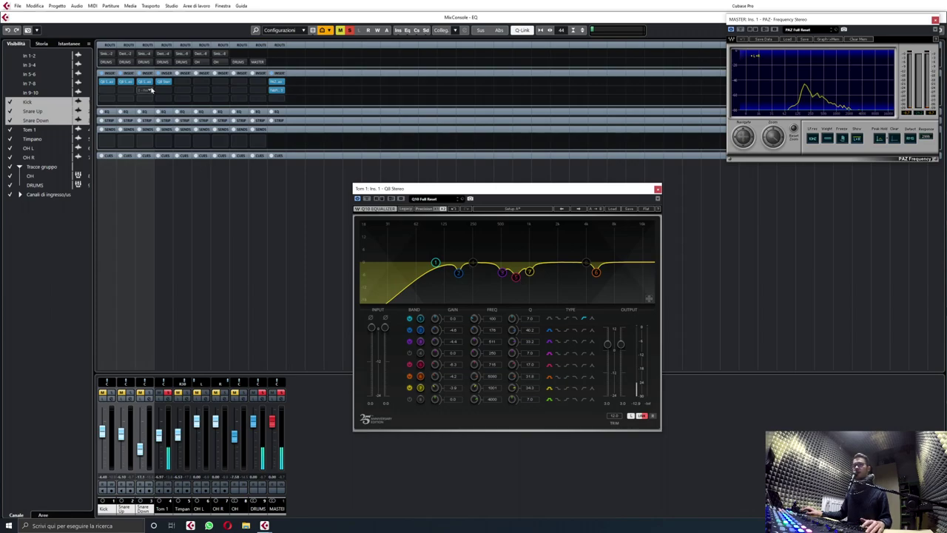
pyautogui.click(157, 83)
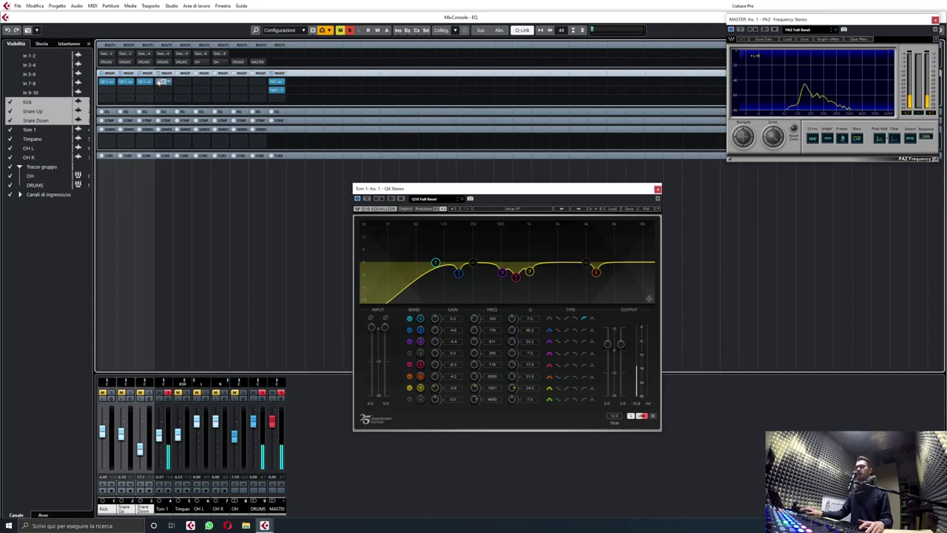
pyautogui.click(158, 82)
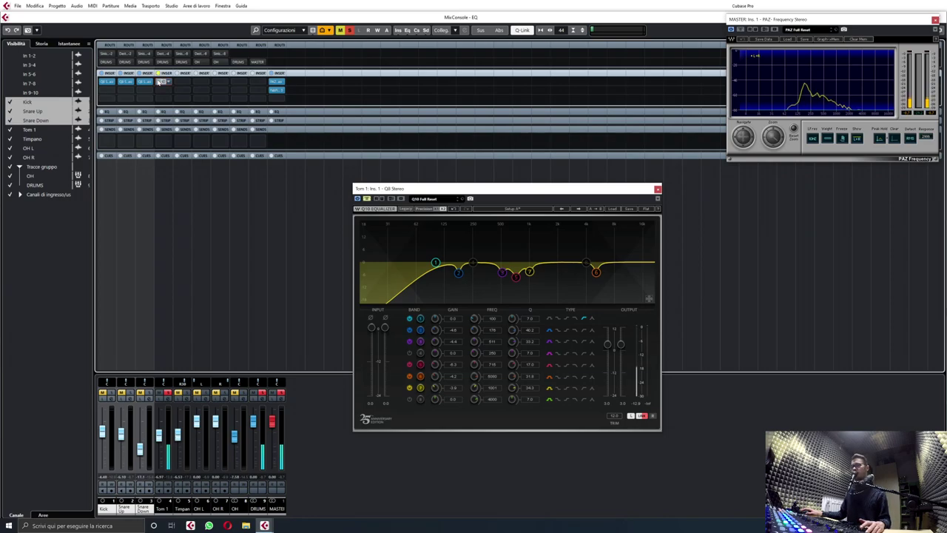
pyautogui.click(158, 82)
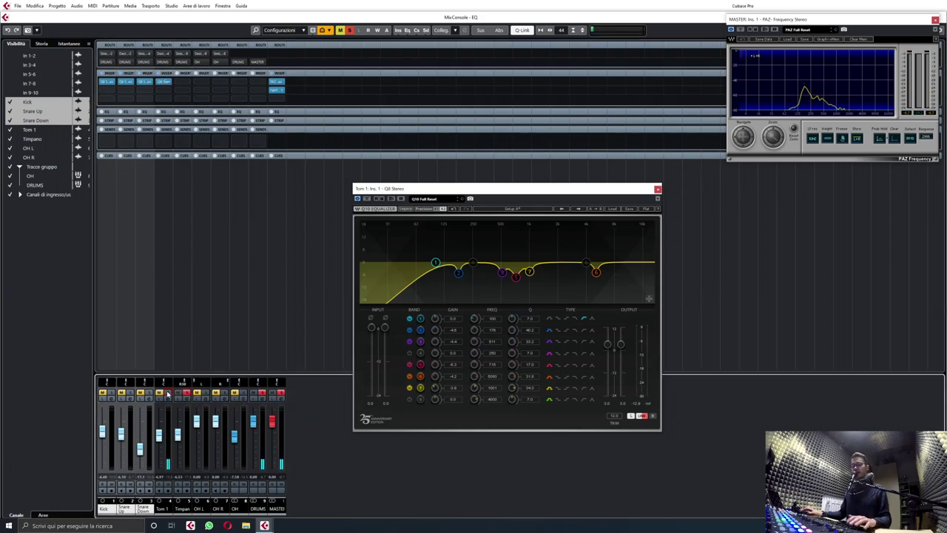
# Step: Select the Timpano track in the project window, set the loop around its first hit from 4.4 to 5.2, and play it
pyautogui.press('F3')
pyautogui.moveTo(483, 194); pyautogui.dragTo(678, 303)
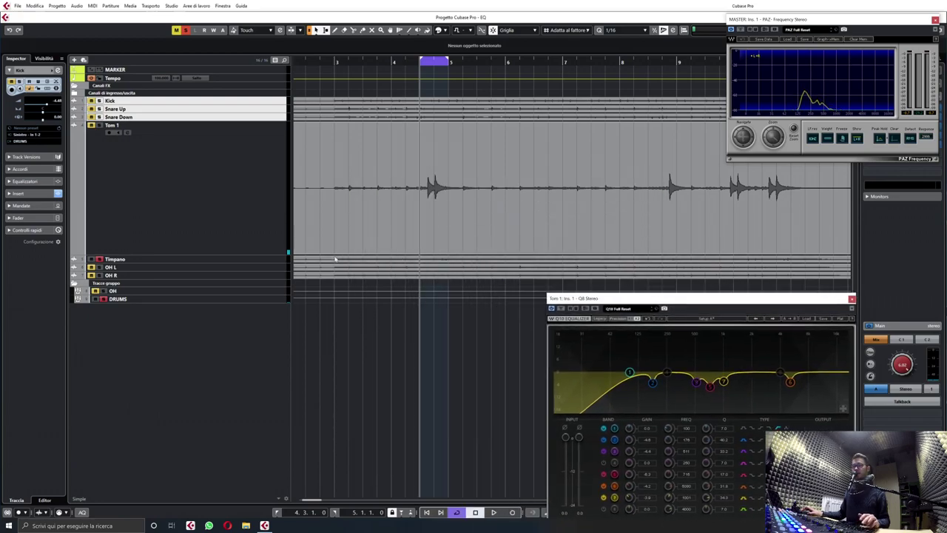
pyautogui.click(236, 259)
pyautogui.scroll(4, 442, 215)
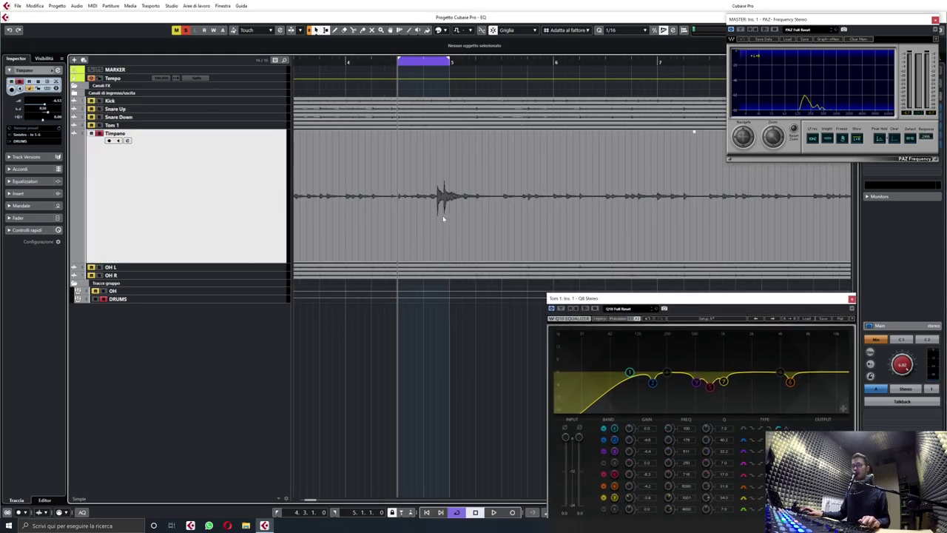
pyautogui.moveTo(479, 62); pyautogui.dragTo(523, 62)
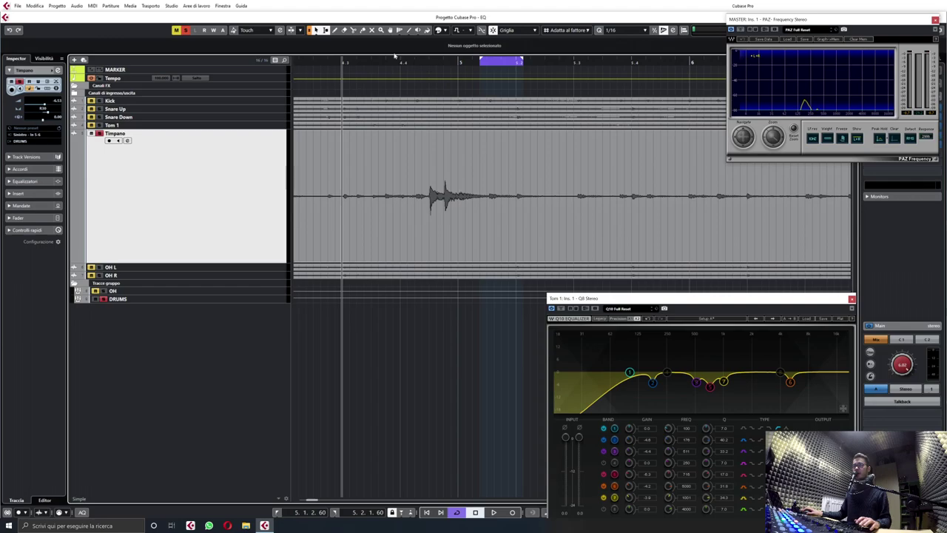
pyautogui.moveTo(402, 62); pyautogui.dragTo(517, 63)
pyautogui.click(403, 62)
pyautogui.press('space')
pyautogui.press('KP_Divide')
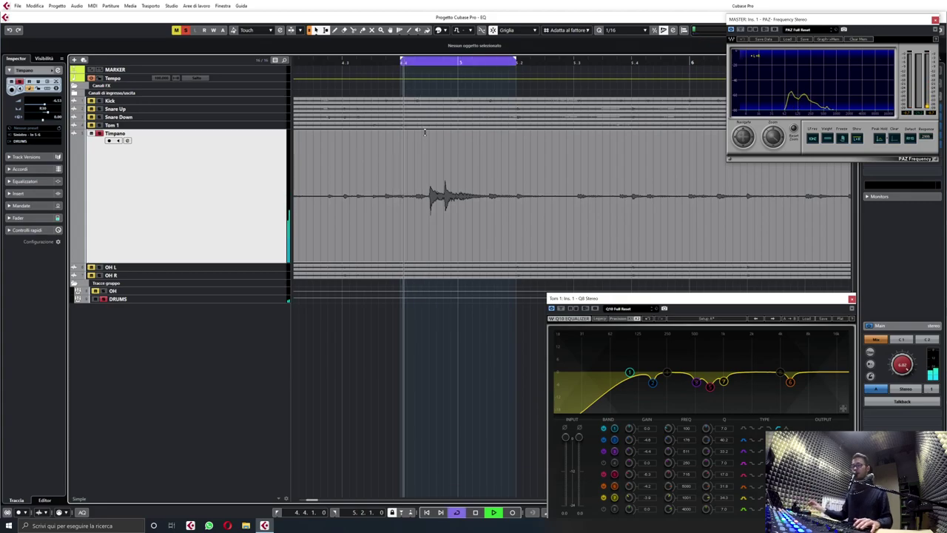
# Step: Return to the MixConsole, close the Tom 1 equalizer, and insert a Q8 Stereo equalizer on the Timpano channel
pyautogui.press('F3')
pyautogui.moveTo(691, 299); pyautogui.dragTo(448, 211)
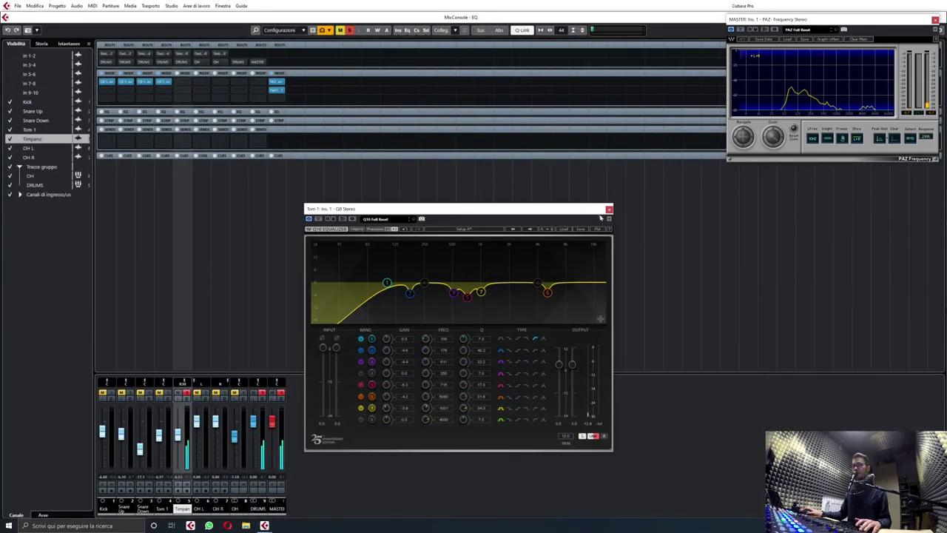
pyautogui.click(609, 209)
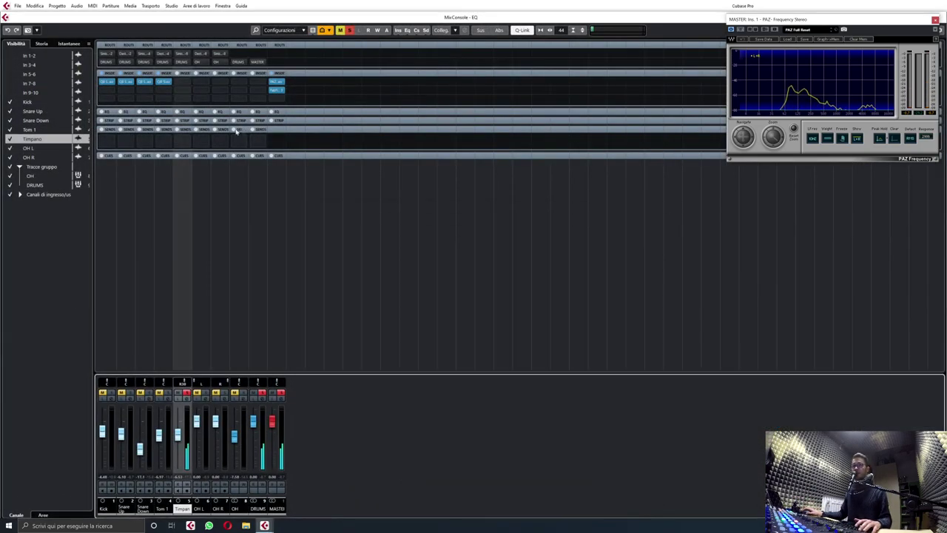
pyautogui.click(178, 83)
pyautogui.write('q8')
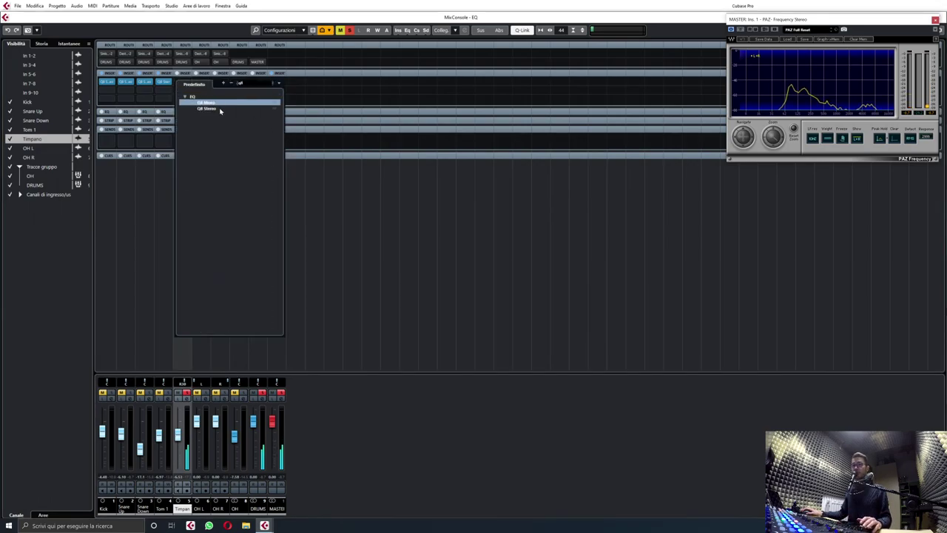
pyautogui.click(220, 109)
# Step: Sweep a band 5 boost on the Timpano, then cut about 6 dB near 987 Hz with Q about 12.7
pyautogui.moveTo(636, 141); pyautogui.dragTo(649, 101)
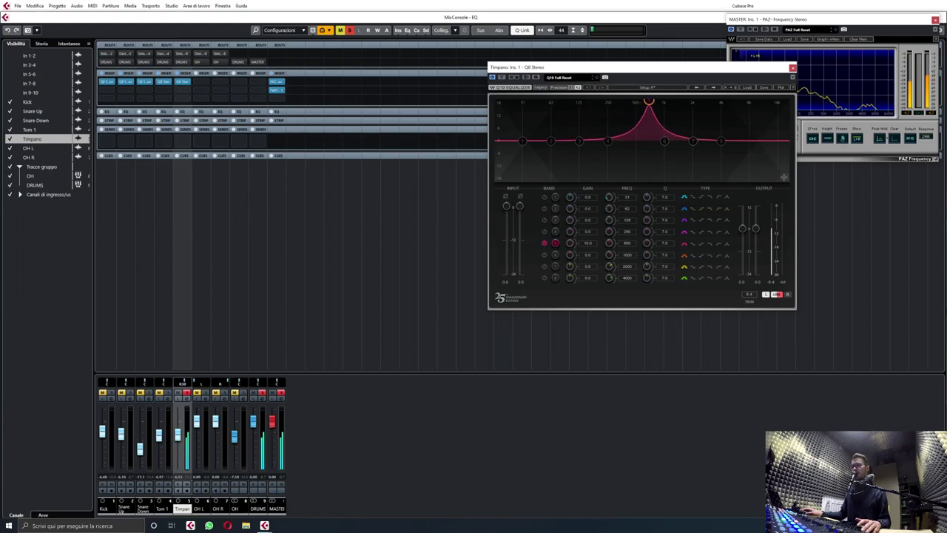
pyautogui.moveTo(646, 247); pyautogui.dragTo(646, 224)
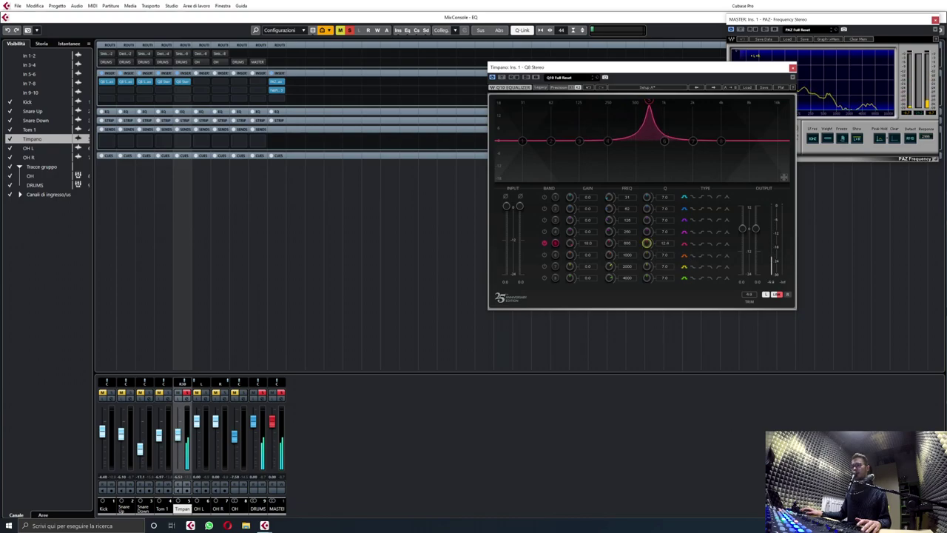
pyautogui.moveTo(611, 251); pyautogui.dragTo(651, 244)
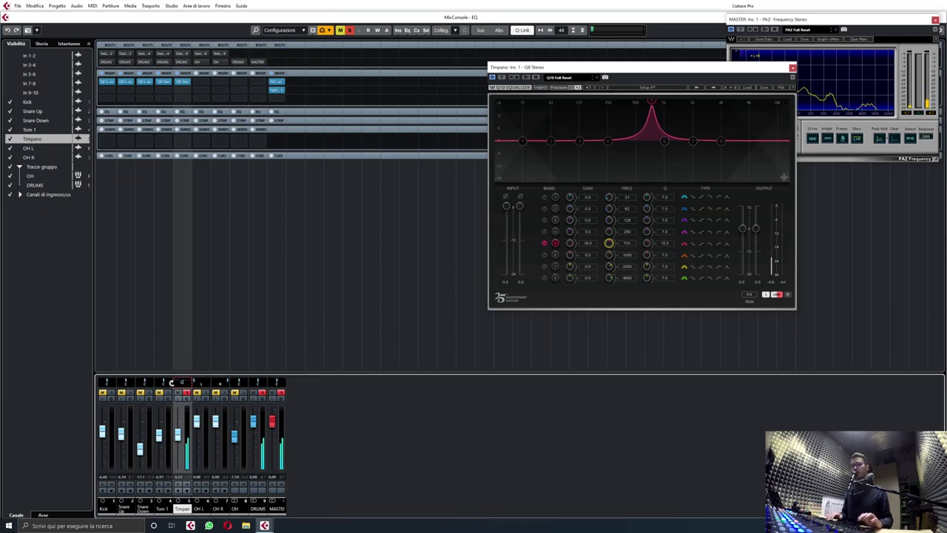
pyautogui.moveTo(609, 247)
pyautogui.mouseDown()
pyautogui.moveTo(609, 235)
pyautogui.moveTo(609, 253)
pyautogui.moveTo(609, 243)
pyautogui.mouseUp()
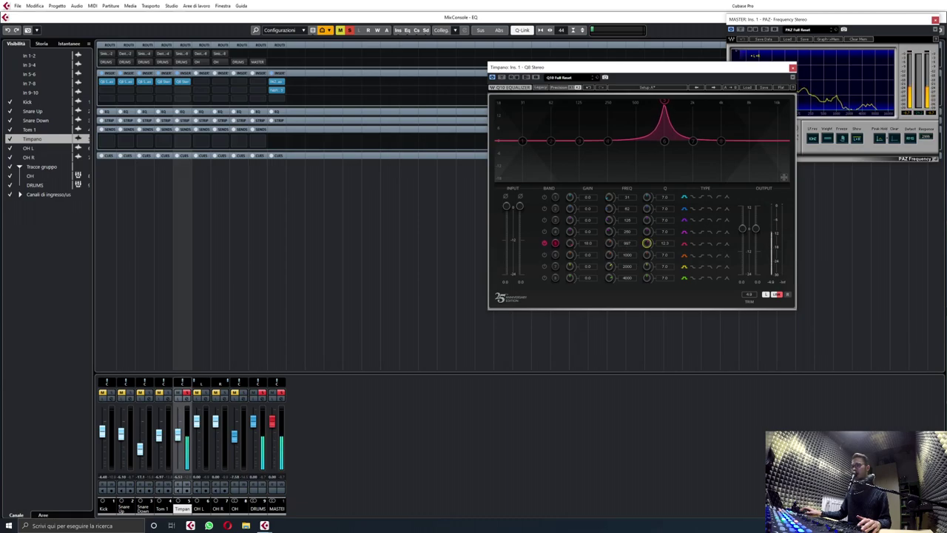
pyautogui.moveTo(570, 243); pyautogui.dragTo(570, 251)
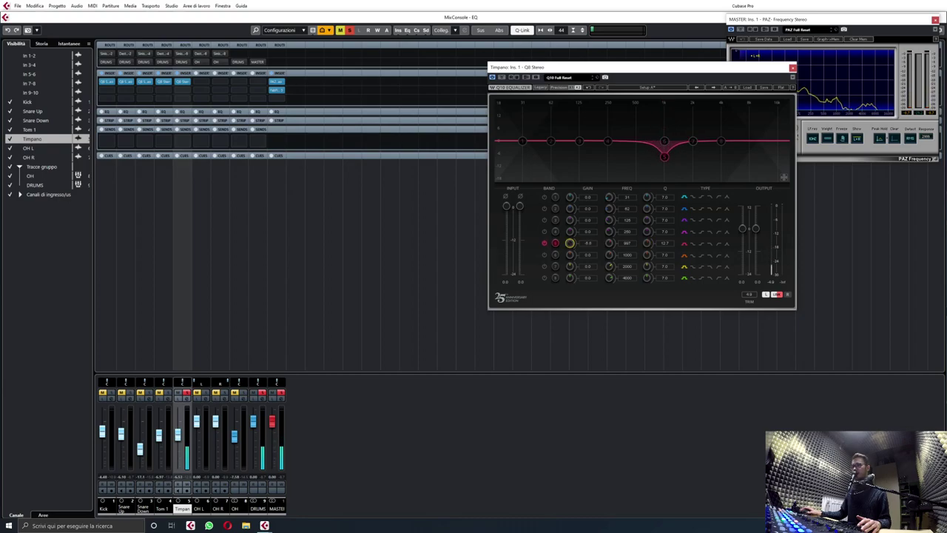
# Step: Turn band 1 of the Timpano equalizer into an active high-pass filter at 40 Hz and bring band 2 back to flat gain
pyautogui.moveTo(550, 140); pyautogui.dragTo(536, 101)
pyautogui.click(627, 198)
pyautogui.write('40')
pyautogui.press('Return')
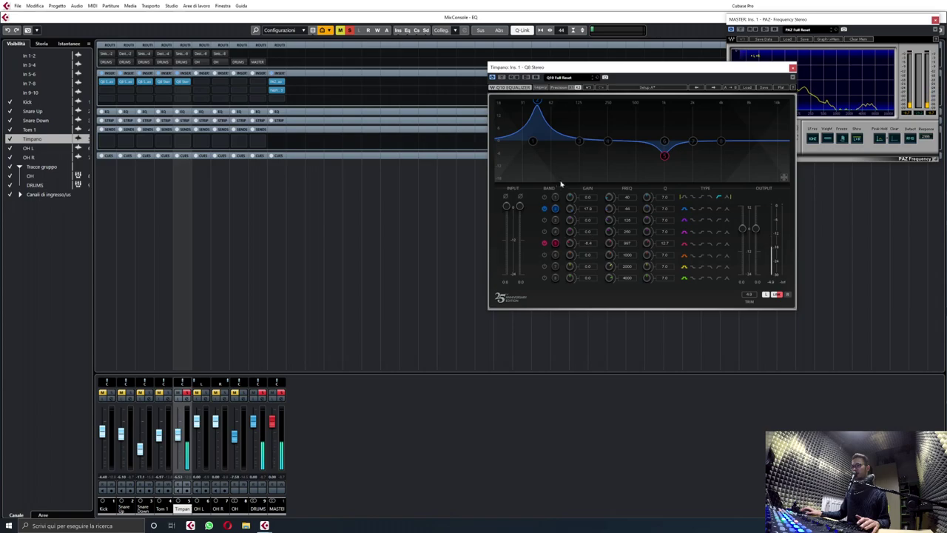
pyautogui.click(545, 197)
pyautogui.moveTo(538, 105); pyautogui.dragTo(542, 139)
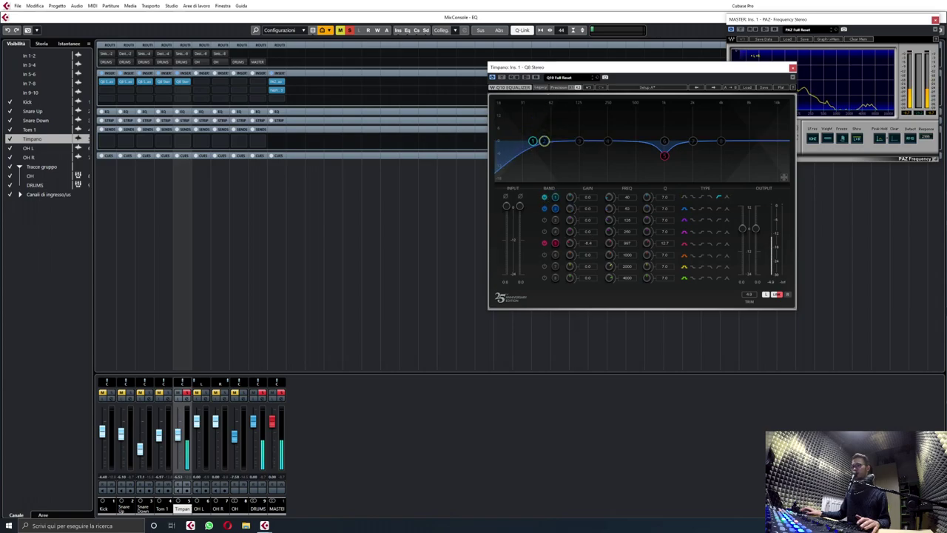
# Step: Sweep a narrow band 2 boost on the Timpano, then cut about 3.8 dB near 78 Hz with Q about 25
pyautogui.moveTo(649, 210); pyautogui.dragTo(648, 197)
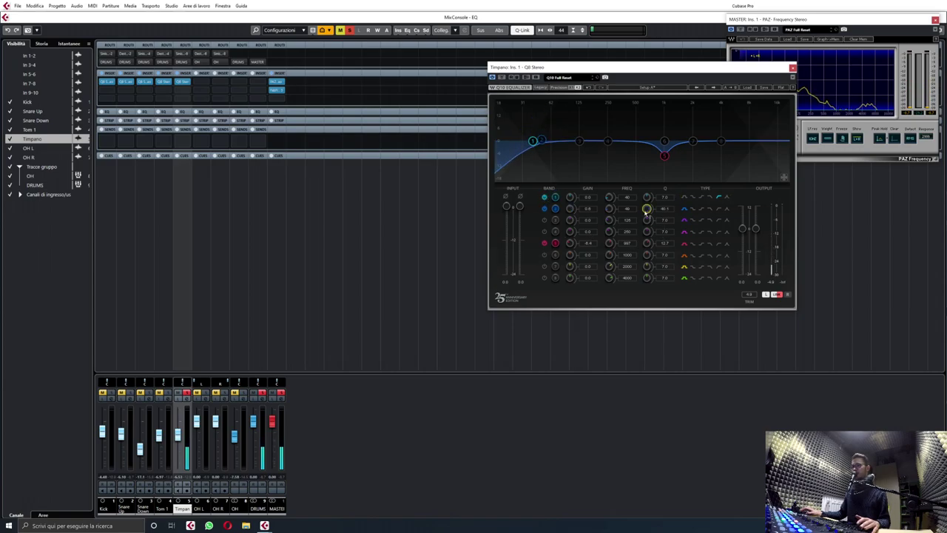
pyautogui.moveTo(569, 213); pyautogui.dragTo(585, 198)
pyautogui.moveTo(648, 211); pyautogui.dragTo(608, 202)
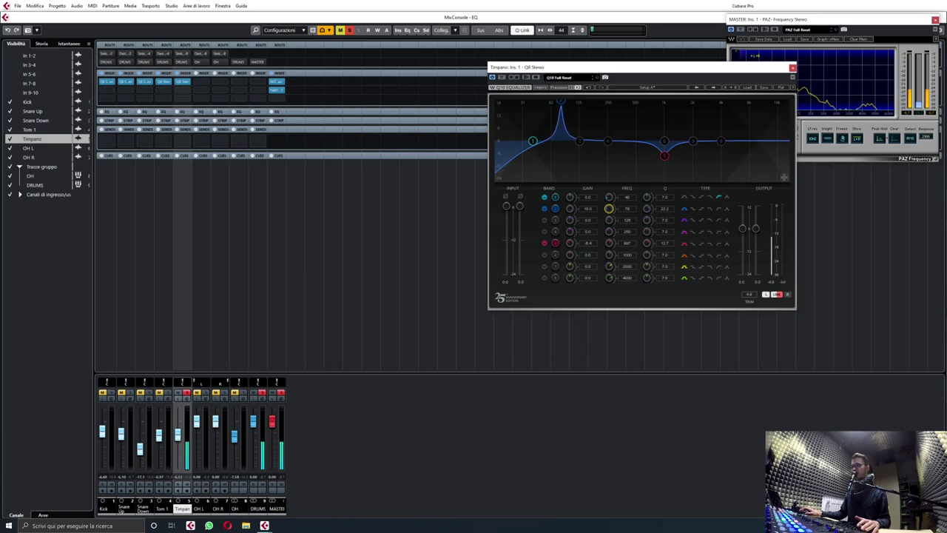
pyautogui.moveTo(647, 209); pyautogui.dragTo(646, 206)
pyautogui.moveTo(577, 211); pyautogui.dragTo(578, 239)
# Step: Sweep a narrow band 3 boost on the Timpano, then cut about 5 dB near 152 Hz with Q about 27
pyautogui.moveTo(579, 141); pyautogui.dragTo(581, 102)
pyautogui.moveTo(652, 223)
pyautogui.mouseDown()
pyautogui.moveTo(652, 200)
pyautogui.moveTo(614, 217)
pyautogui.moveTo(614, 205)
pyautogui.moveTo(646, 225)
pyautogui.mouseUp()
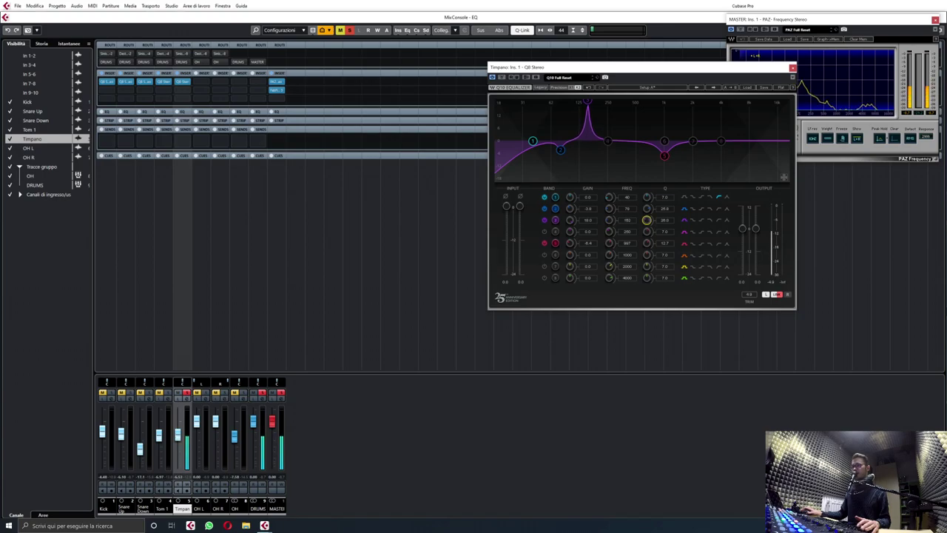
pyautogui.click(608, 220)
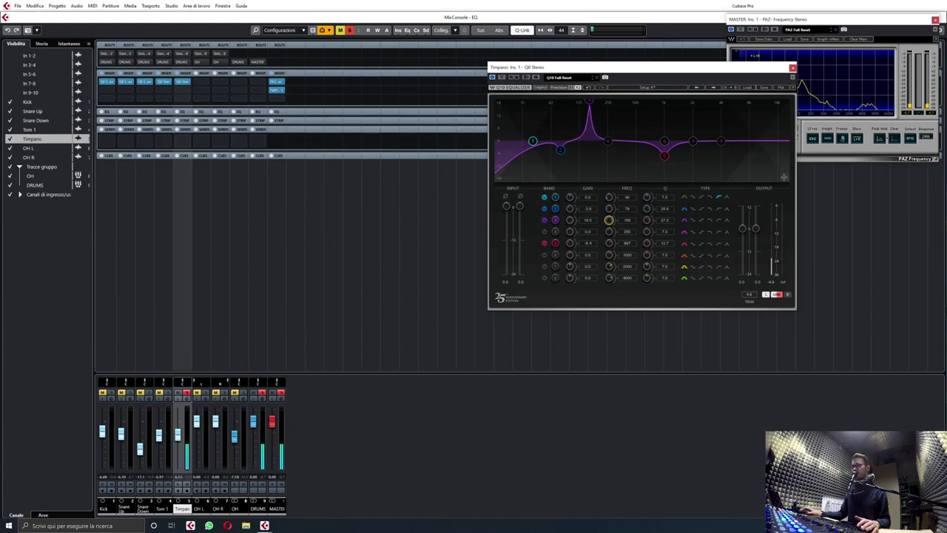
pyautogui.moveTo(568, 222); pyautogui.dragTo(569, 252)
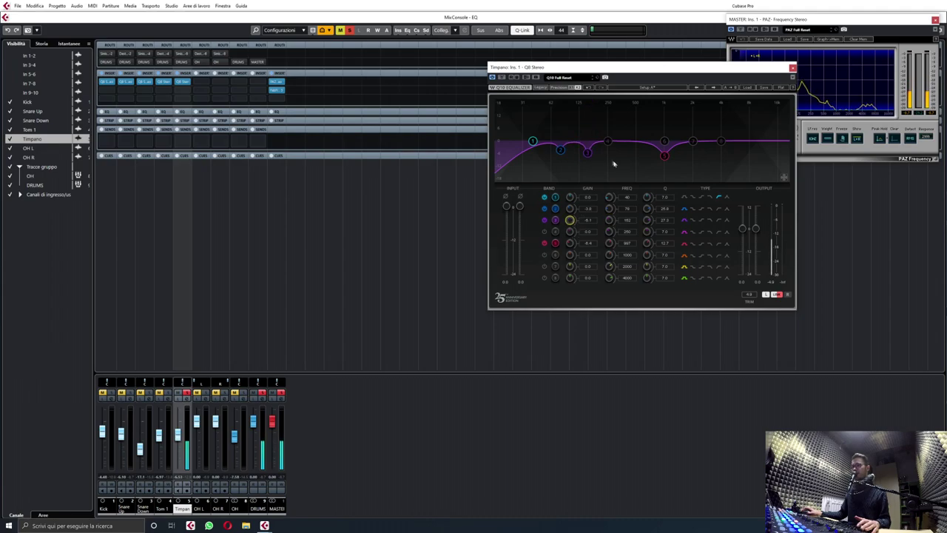
# Step: Sweep a narrow band 4 boost on the Timpano, then cut about 3.7 dB near 240 Hz
pyautogui.moveTo(612, 138); pyautogui.dragTo(614, 99)
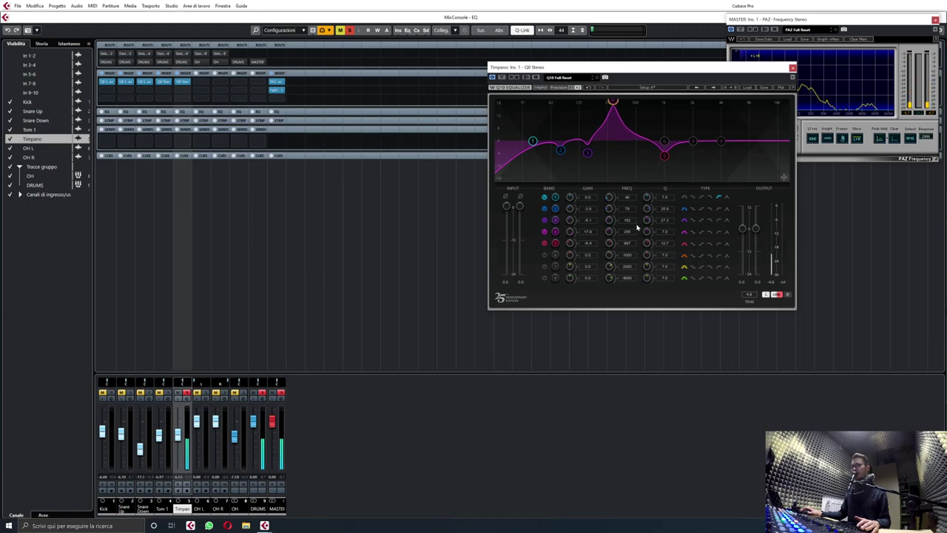
pyautogui.moveTo(648, 231); pyautogui.dragTo(608, 227)
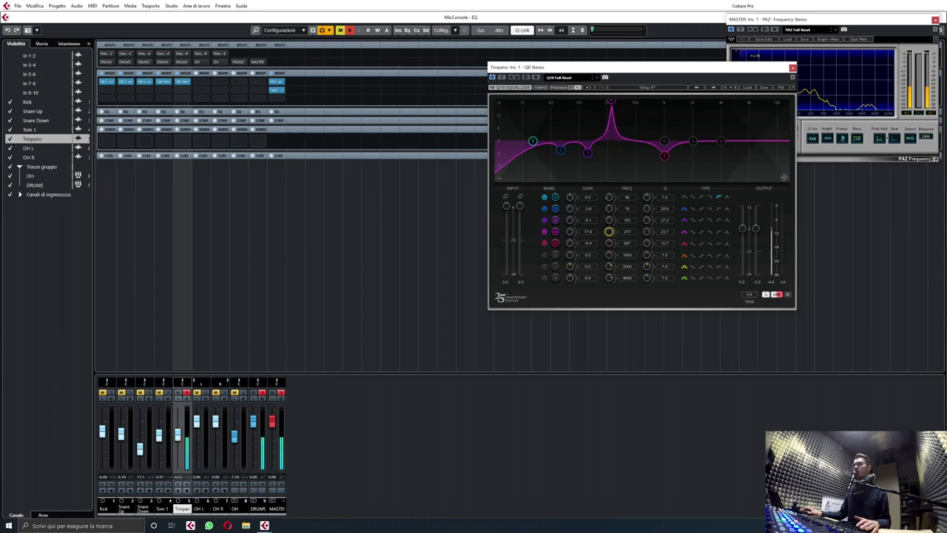
pyautogui.moveTo(646, 232); pyautogui.dragTo(572, 248)
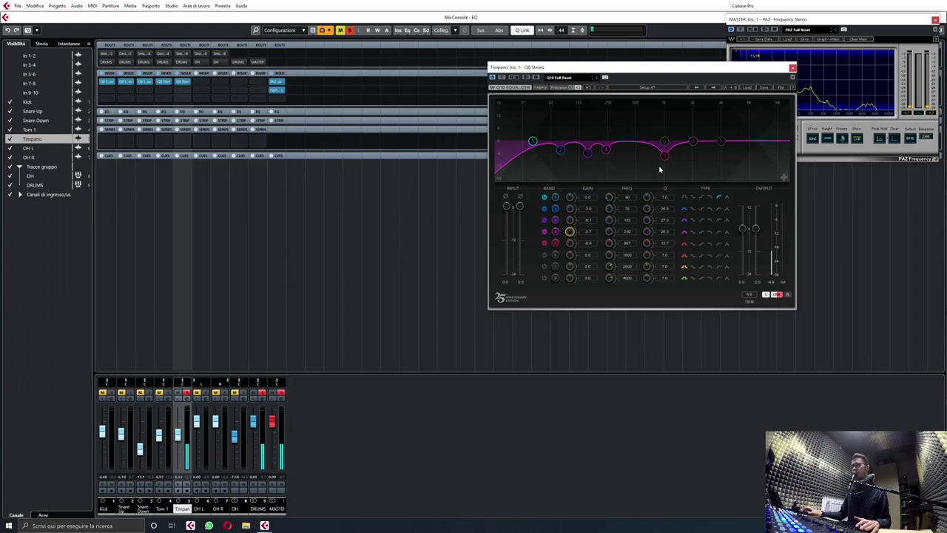
# Step: Sweep a narrow band 6 boost into the Timpano's highs, then cut about 5.5 dB near 4.2 kHz with Q about 39
pyautogui.moveTo(664, 140); pyautogui.dragTo(637, 100)
pyautogui.moveTo(648, 254); pyautogui.dragTo(647, 236)
pyautogui.moveTo(615, 264); pyautogui.dragTo(615, 160)
pyautogui.moveTo(608, 254); pyautogui.dragTo(608, 257)
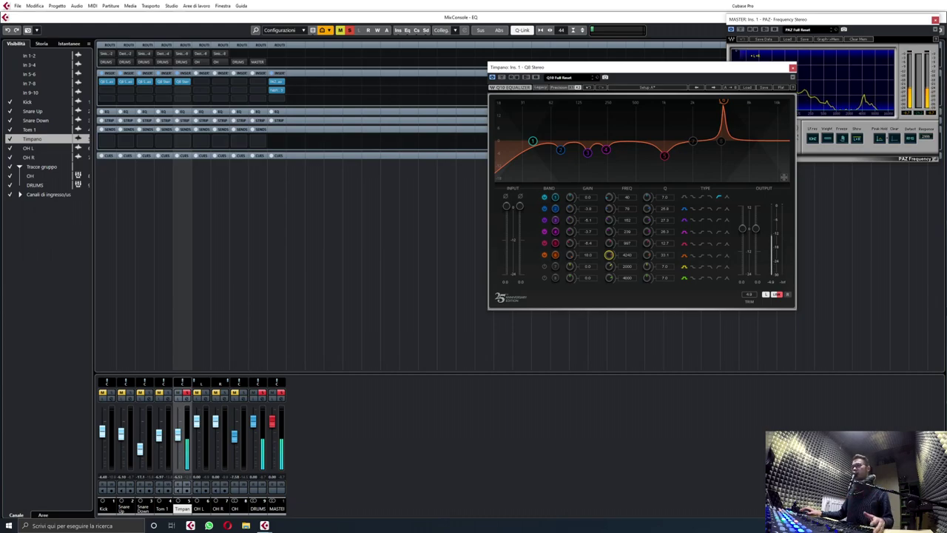
pyautogui.moveTo(608, 254); pyautogui.dragTo(609, 253)
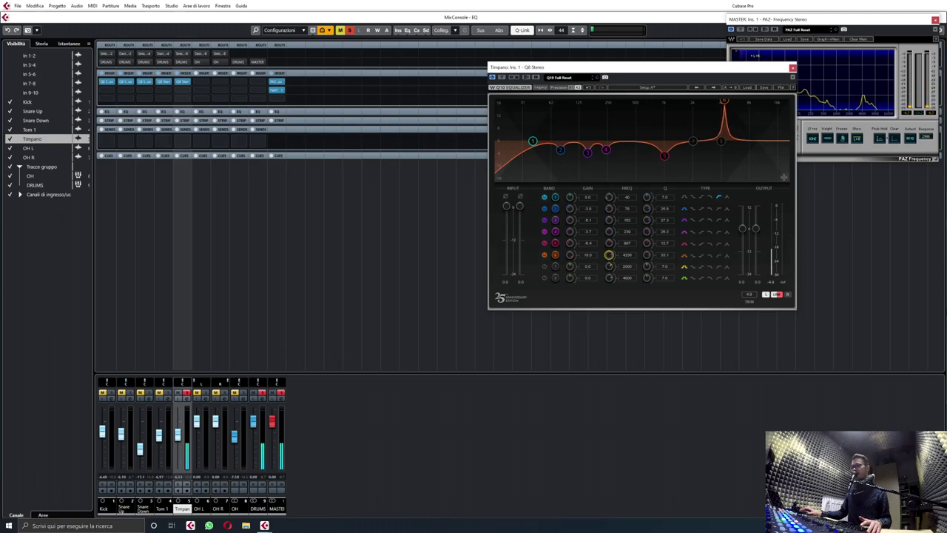
pyautogui.moveTo(648, 256); pyautogui.dragTo(648, 254)
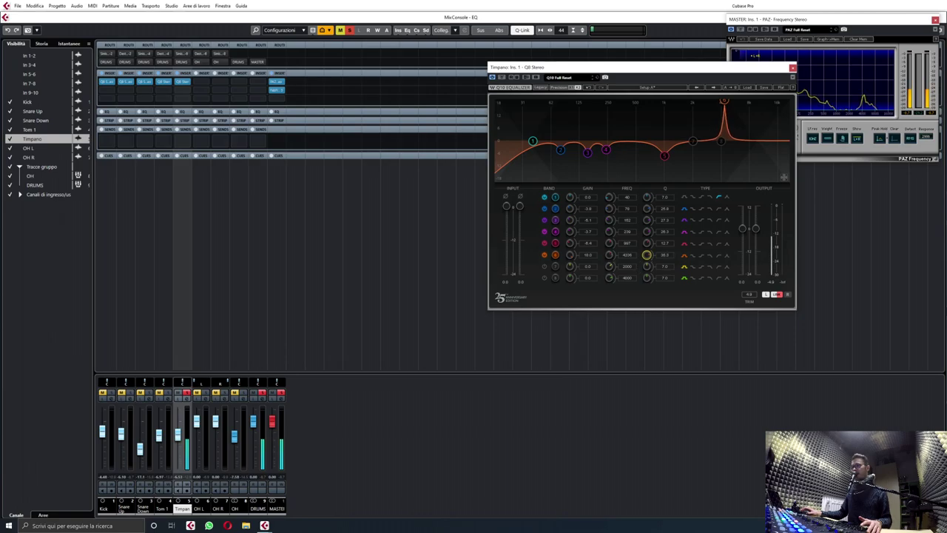
pyautogui.moveTo(569, 254); pyautogui.dragTo(570, 270)
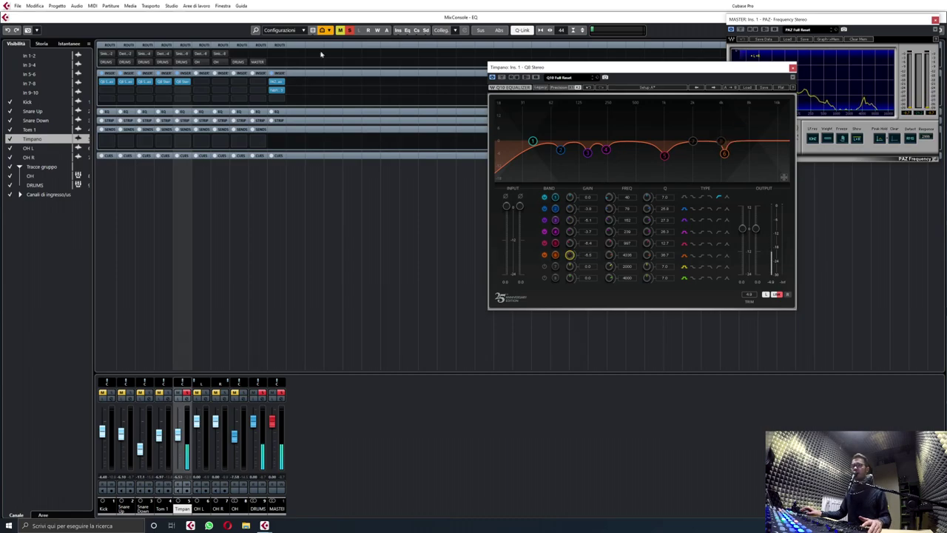
# Step: Compare the Timpano with its inserts bypassed and active, and set both output levels of its equalizer to 3.0
pyautogui.click(180, 76)
pyautogui.click(181, 75)
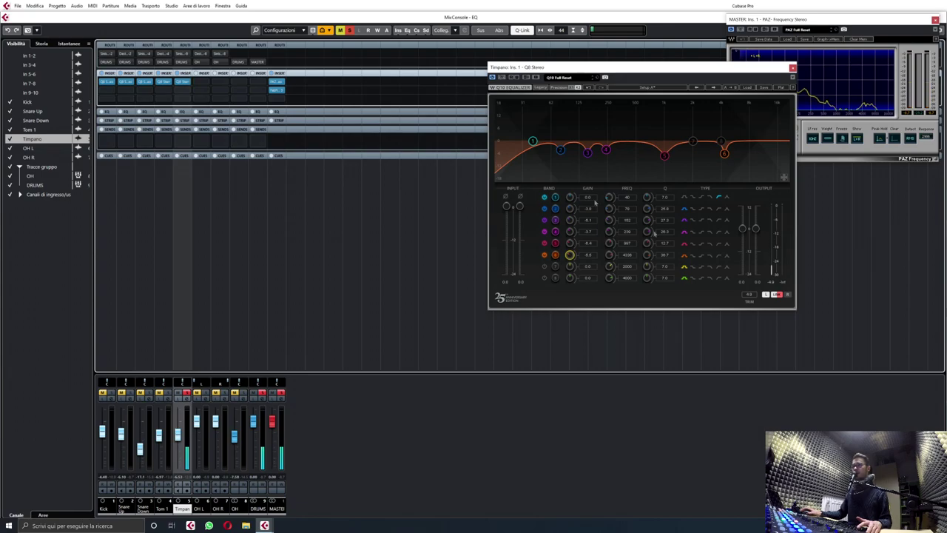
pyautogui.press('Return')
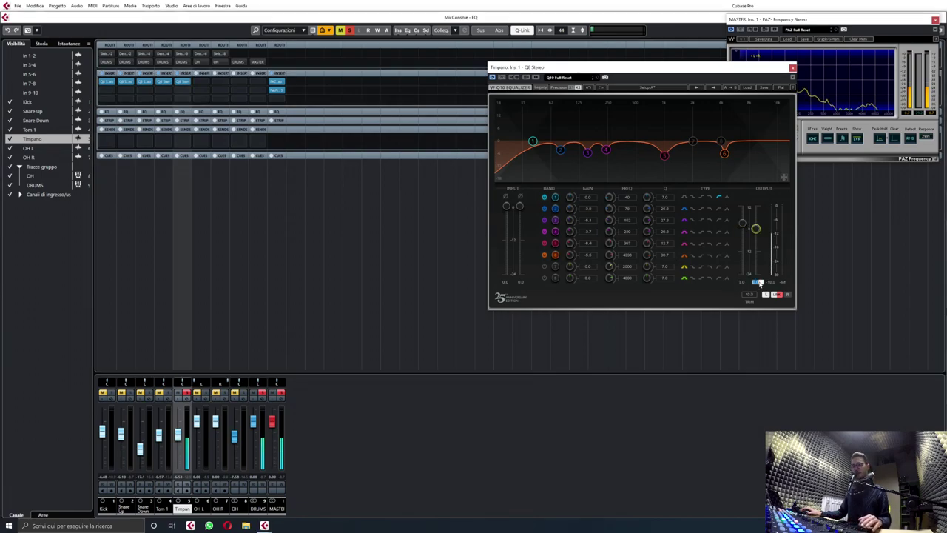
pyautogui.press('Return')
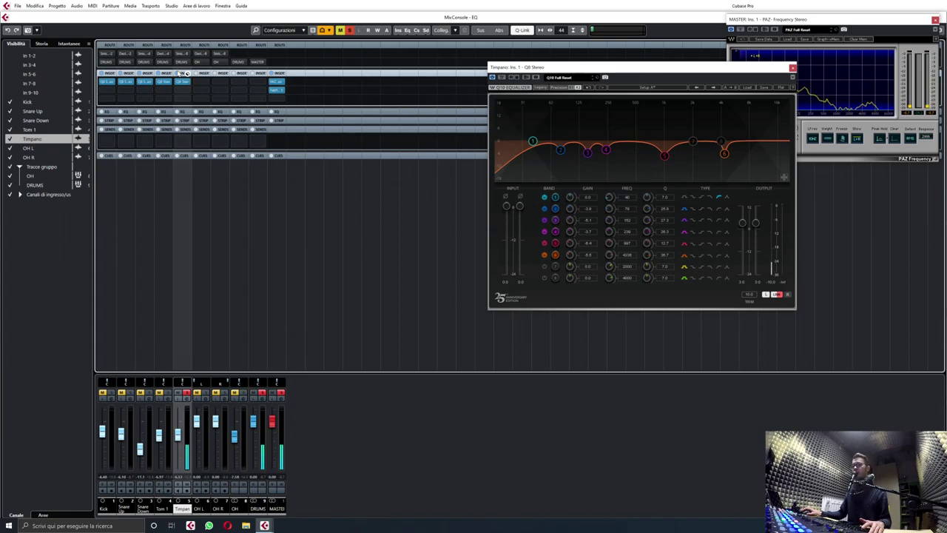
# Step: Switch the solo from the Timpano to the OH group channel and insert a Q8 Stereo equalizer on OH
pyautogui.click(244, 394)
pyautogui.click(187, 394)
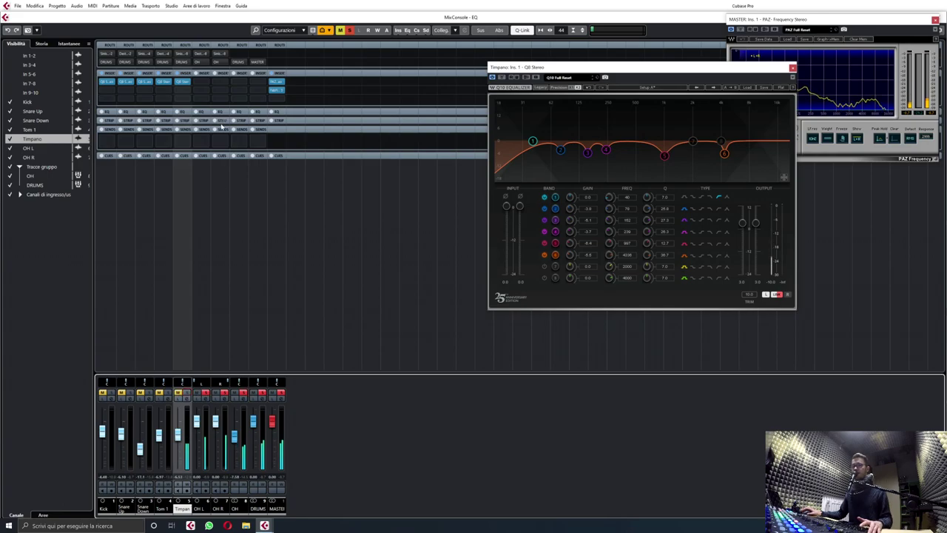
pyautogui.click(256, 83)
pyautogui.write('q8')
pyautogui.doubleClick(264, 109)
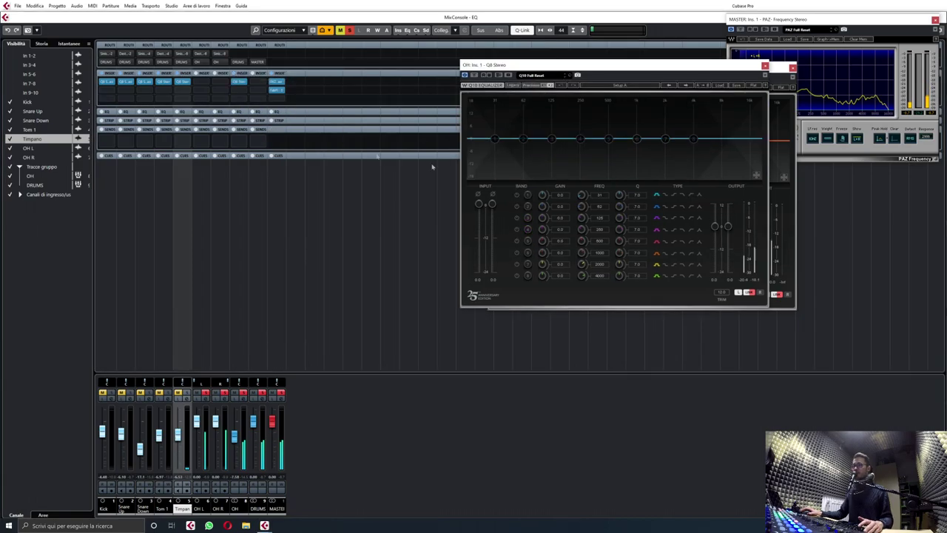
# Step: Sweep a band 5 boost on the OH group, then cut about 6.5 dB near 1.6 kHz with Q about 13
pyautogui.moveTo(608, 139); pyautogui.dragTo(614, 111)
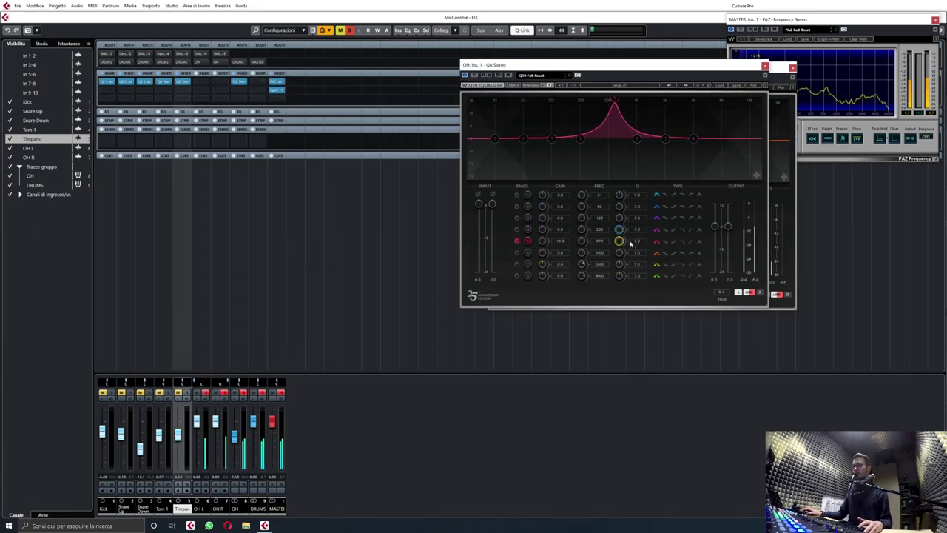
pyautogui.moveTo(619, 240); pyautogui.dragTo(583, 184)
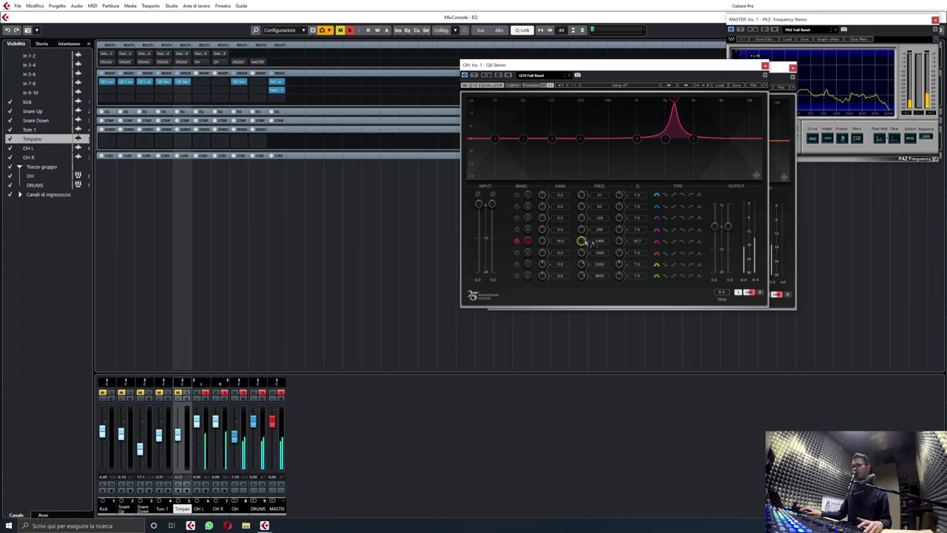
pyautogui.moveTo(616, 243); pyautogui.dragTo(585, 256)
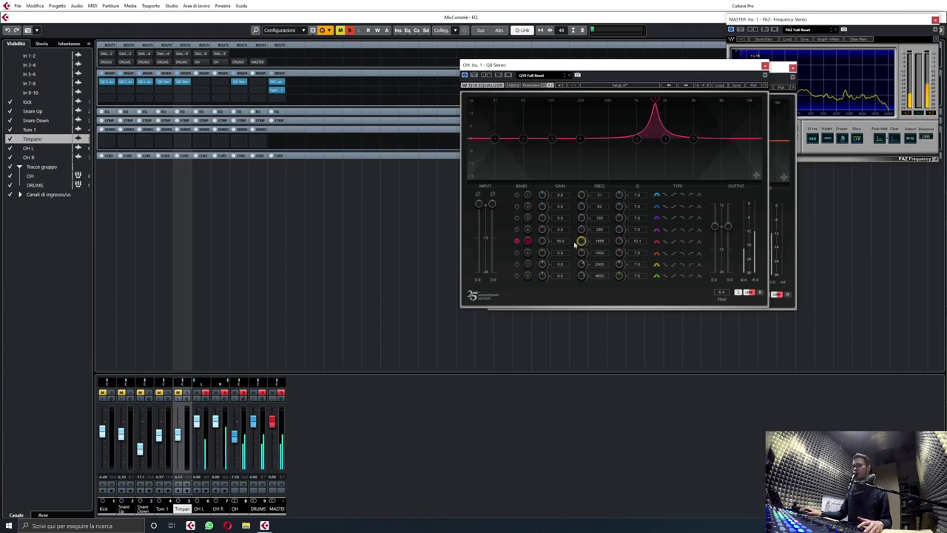
pyautogui.moveTo(545, 242); pyautogui.dragTo(545, 261)
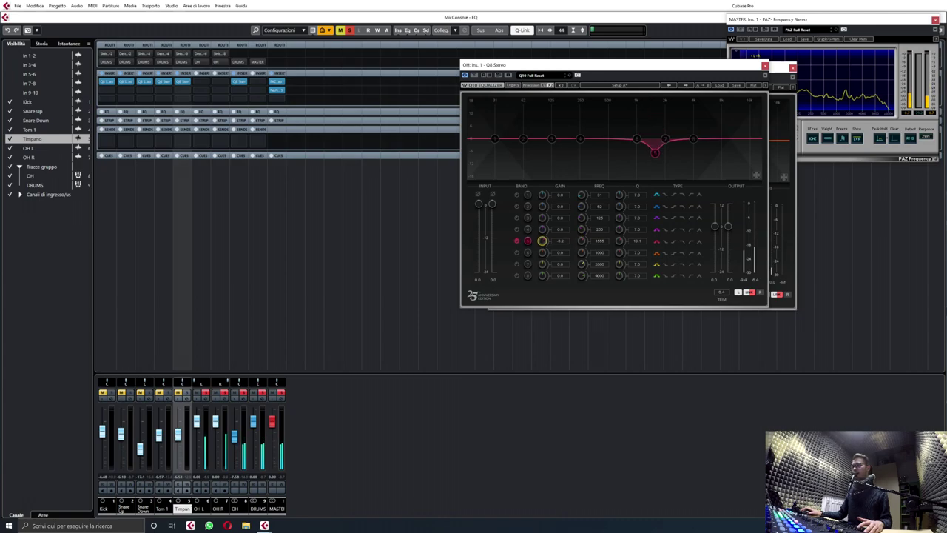
# Step: Turn band 4 of the OH equalizer into a high-pass filter, trying 400 Hz and lowering its frequency to about 298 Hz
pyautogui.click(581, 139)
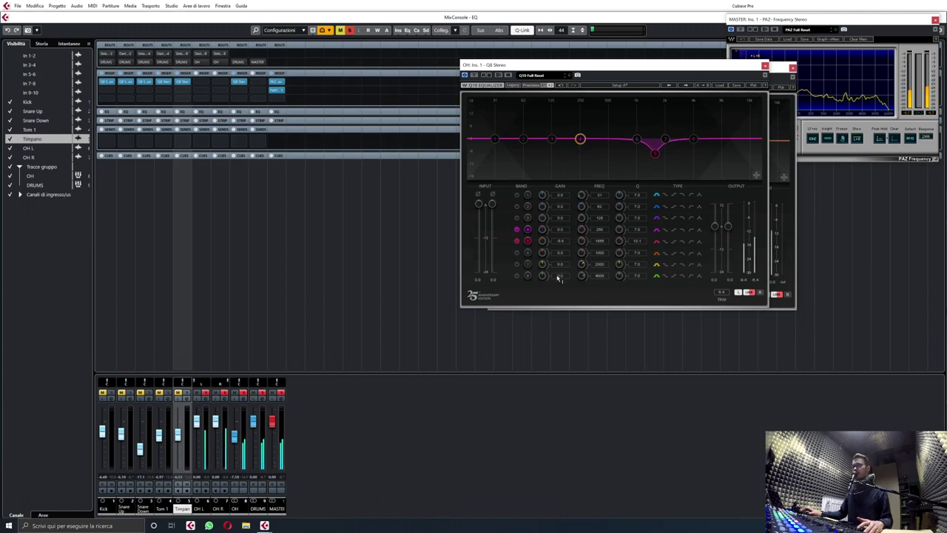
pyautogui.click(692, 231)
pyautogui.click(600, 230)
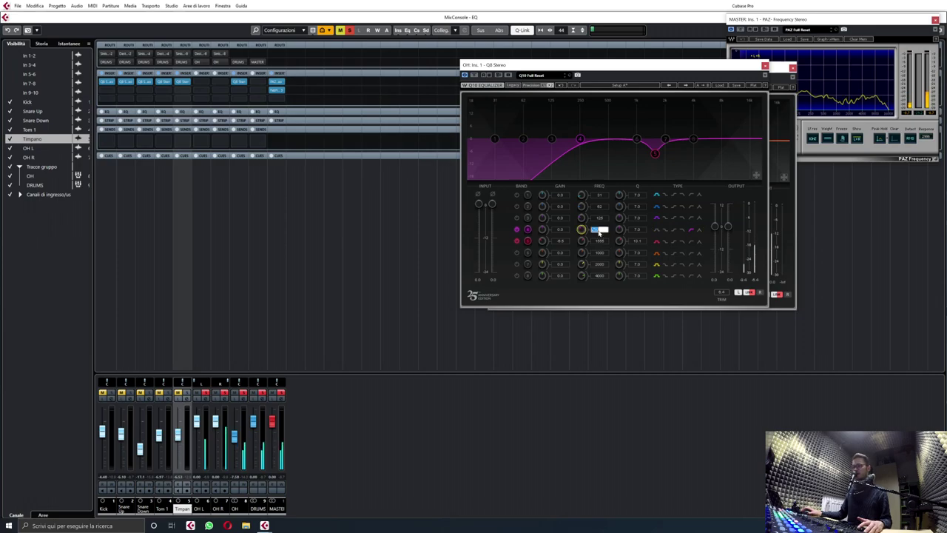
pyautogui.write('6')
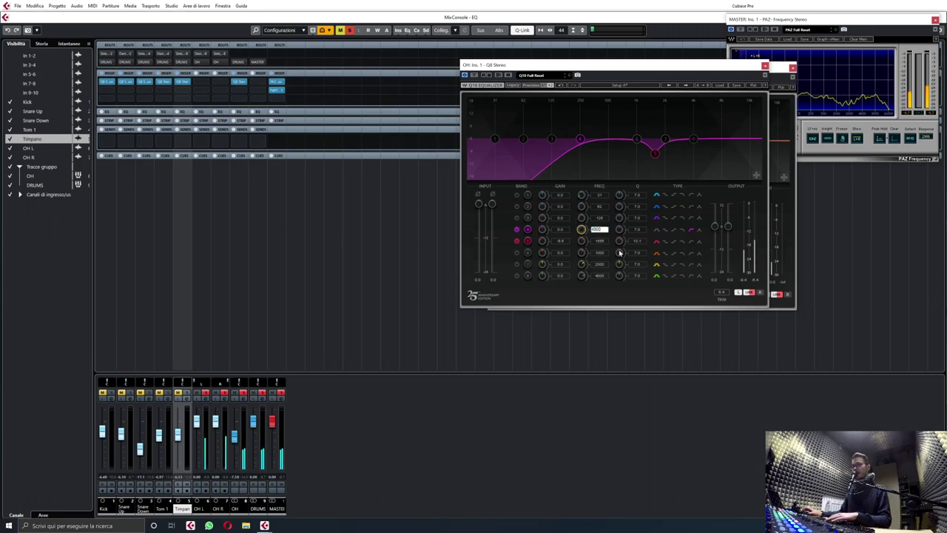
pyautogui.write('00')
pyautogui.press('Return')
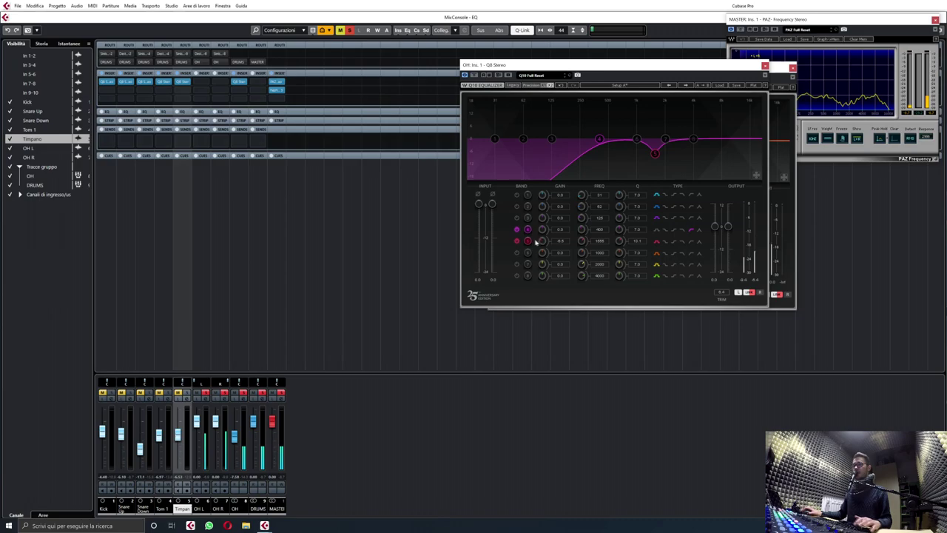
pyautogui.moveTo(582, 230); pyautogui.dragTo(582, 244)
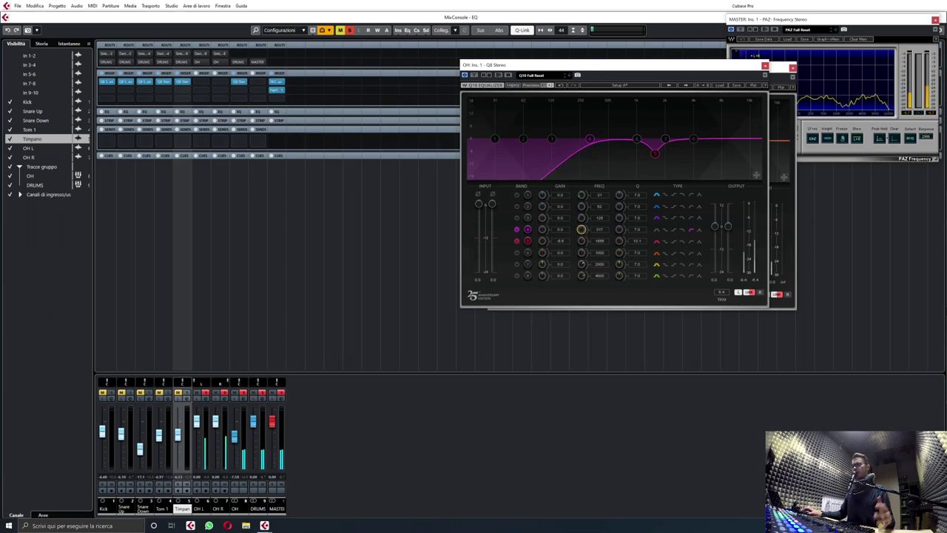
pyautogui.moveTo(582, 245); pyautogui.dragTo(581, 246)
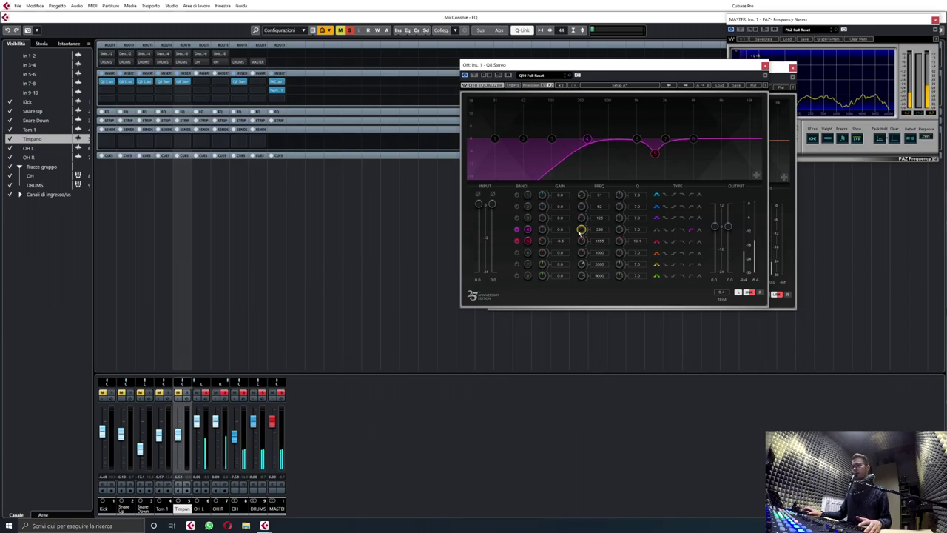
# Step: Sweep a narrow band 2 boost on the OH group, then cut about 5.4 dB near 579 Hz with Q about 22
pyautogui.click(527, 205)
pyautogui.moveTo(542, 205); pyautogui.dragTo(542, 193)
pyautogui.moveTo(619, 206); pyautogui.dragTo(581, 189)
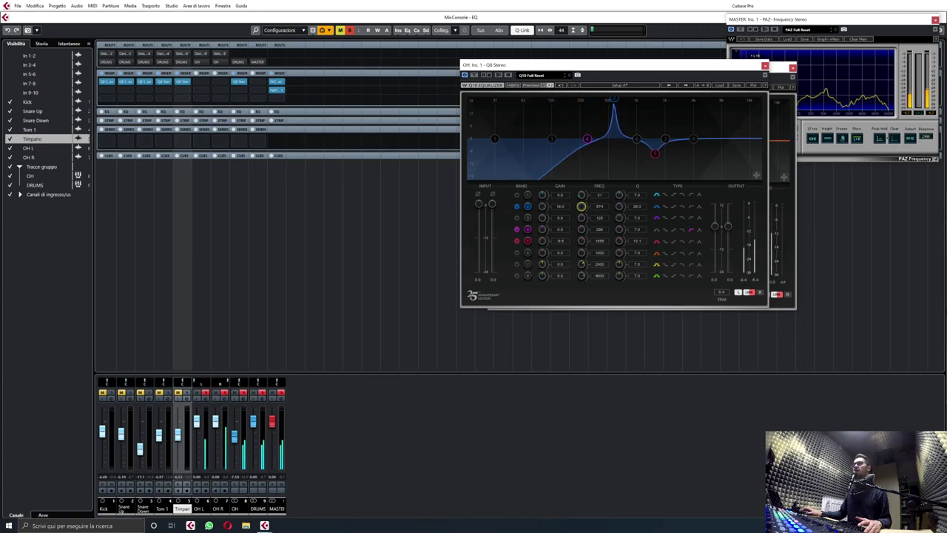
pyautogui.moveTo(618, 206); pyautogui.dragTo(582, 211)
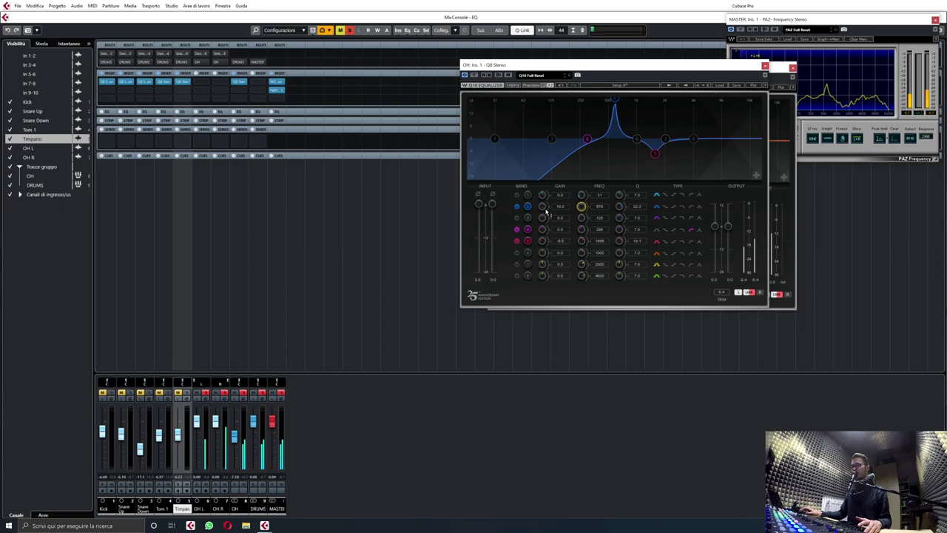
pyautogui.moveTo(582, 207); pyautogui.dragTo(582, 209)
pyautogui.moveTo(545, 211); pyautogui.dragTo(546, 209)
# Step: Boost band 6 of the OH equalizer with a narrow Q to find the resonance, then cut about 5 dB near 1028 Hz
pyautogui.moveTo(636, 139); pyautogui.dragTo(637, 98)
pyautogui.moveTo(619, 253); pyautogui.dragTo(619, 250)
pyautogui.moveTo(544, 254)
pyautogui.mouseDown()
pyautogui.moveTo(582, 264)
pyautogui.moveTo(582, 256)
pyautogui.moveTo(620, 251)
pyautogui.moveTo(583, 262)
pyautogui.moveTo(543, 249)
pyautogui.moveTo(583, 253)
pyautogui.moveTo(543, 256)
pyautogui.moveTo(542, 271)
pyautogui.mouseUp()
pyautogui.click(583, 254)
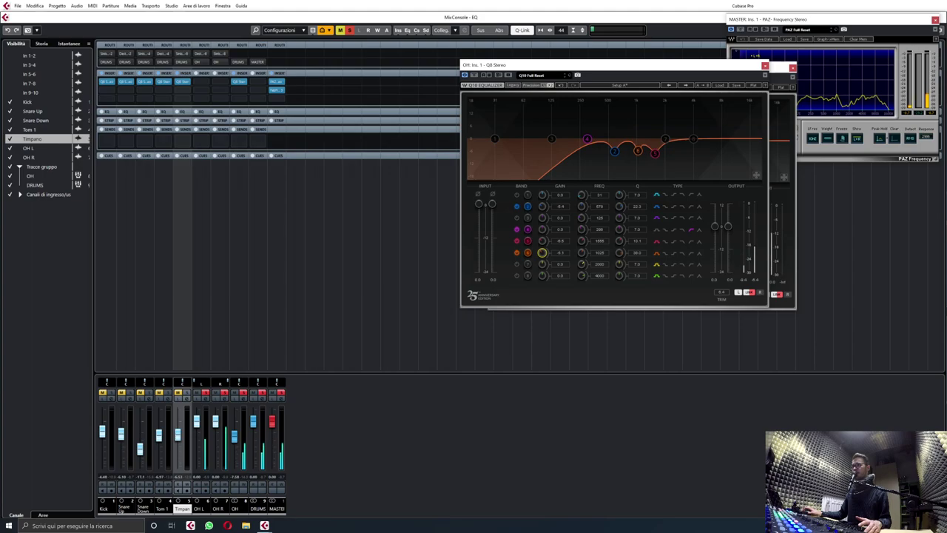
# Step: Sweep a narrow band 7 boost on the OH equalizer, then cut about 5 dB near 4022 Hz
pyautogui.moveTo(668, 139); pyautogui.dragTo(674, 117)
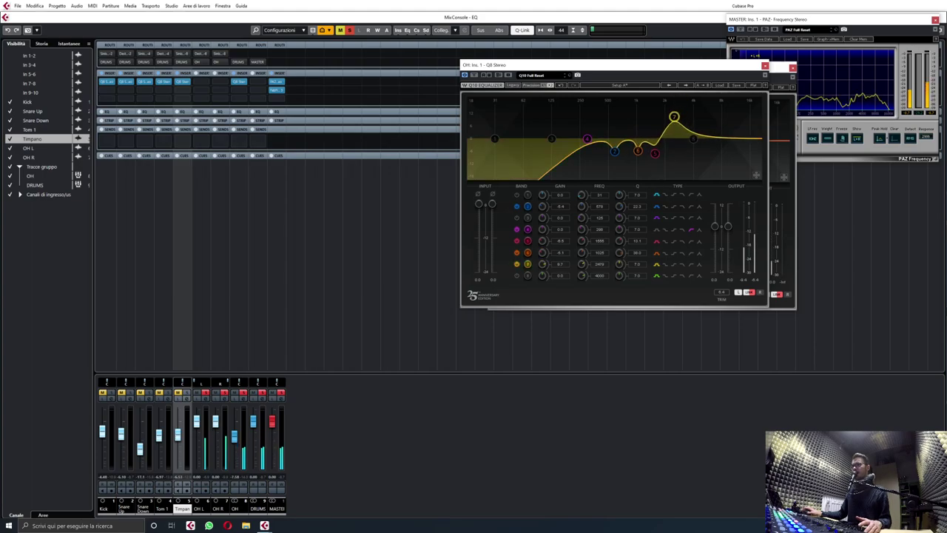
pyautogui.moveTo(627, 266); pyautogui.dragTo(627, 246)
pyautogui.moveTo(543, 265); pyautogui.dragTo(583, 245)
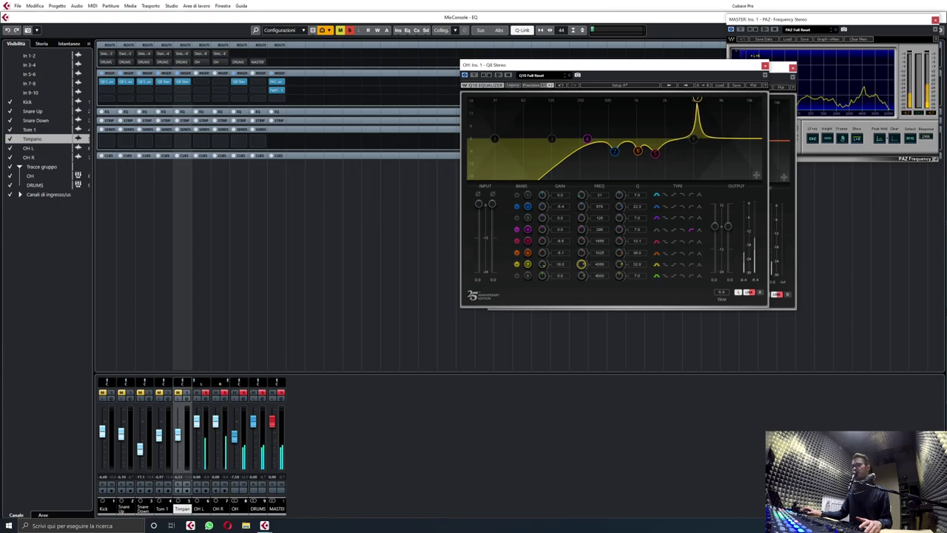
pyautogui.moveTo(583, 245); pyautogui.dragTo(582, 244)
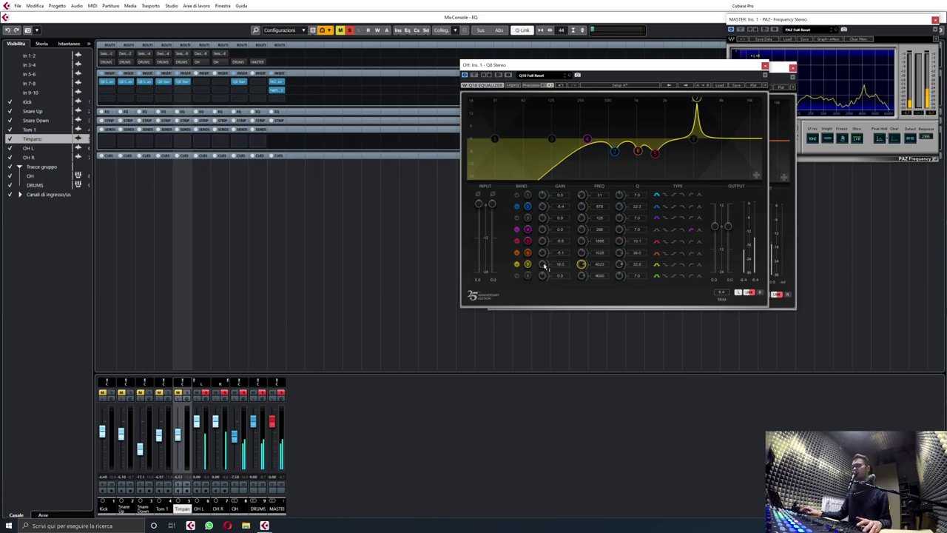
pyautogui.moveTo(544, 266); pyautogui.dragTo(544, 296)
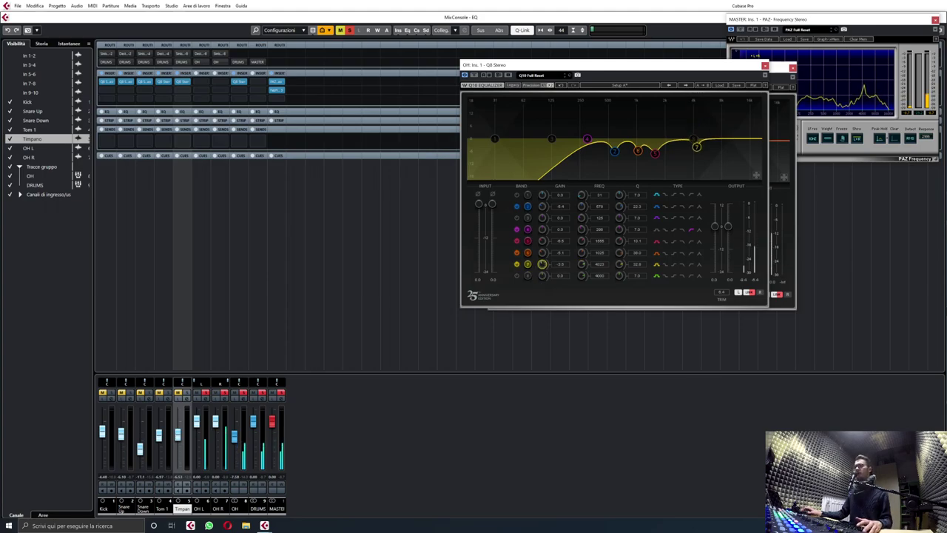
pyautogui.moveTo(544, 296); pyautogui.dragTo(544, 299)
# Step: Sweep a narrow band 8 boost through the OH group's high frequencies, then cut about 4.1 dB near 14 kHz
pyautogui.moveTo(697, 143); pyautogui.dragTo(746, 98)
pyautogui.moveTo(617, 280); pyautogui.dragTo(579, 306)
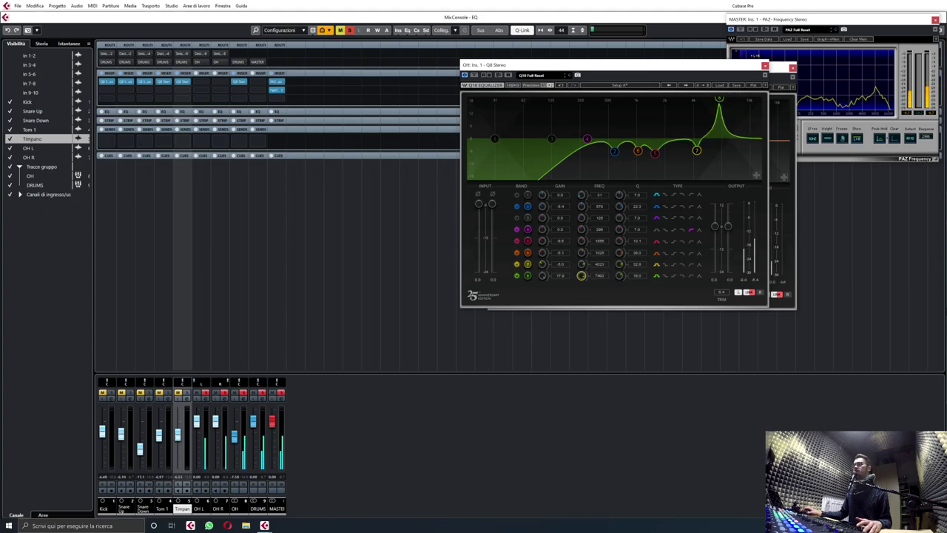
pyautogui.moveTo(581, 275); pyautogui.dragTo(582, 267)
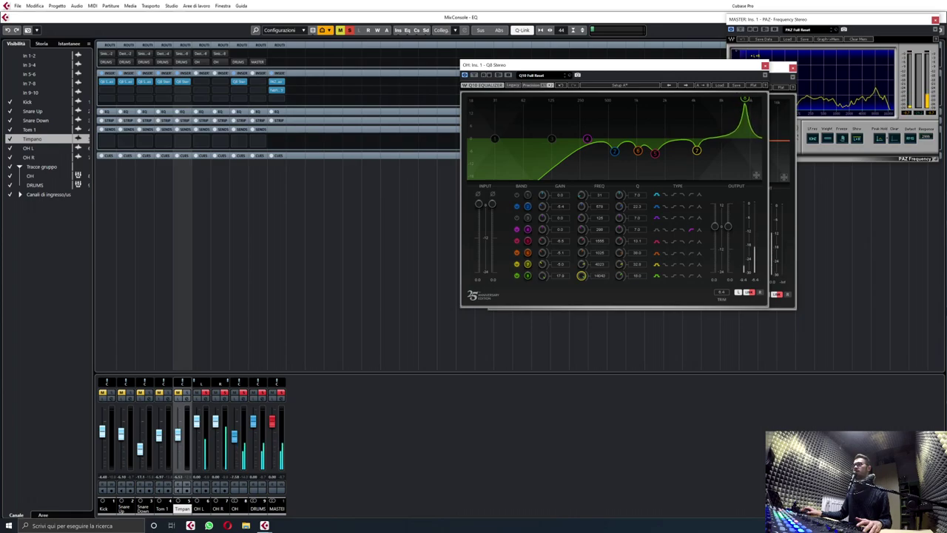
pyautogui.moveTo(582, 275); pyautogui.dragTo(620, 270)
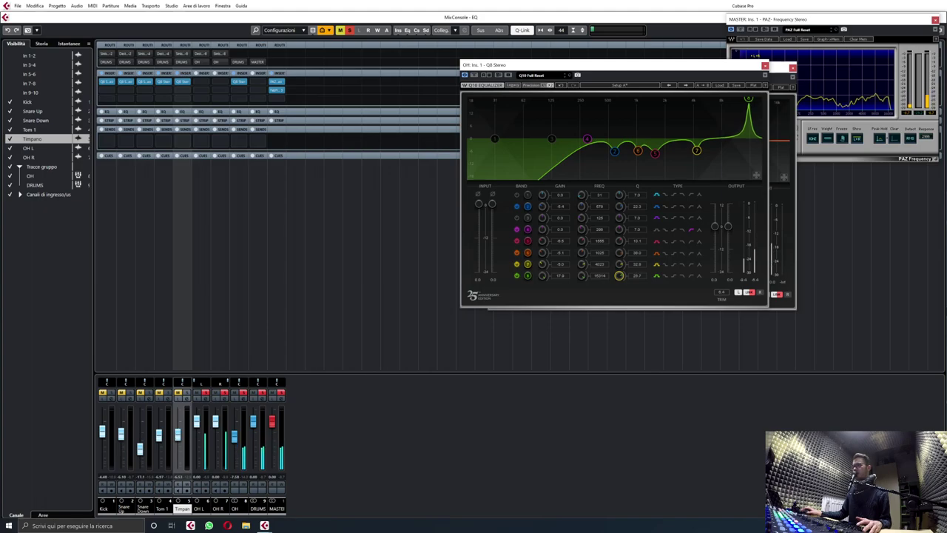
pyautogui.moveTo(581, 275); pyautogui.dragTo(544, 290)
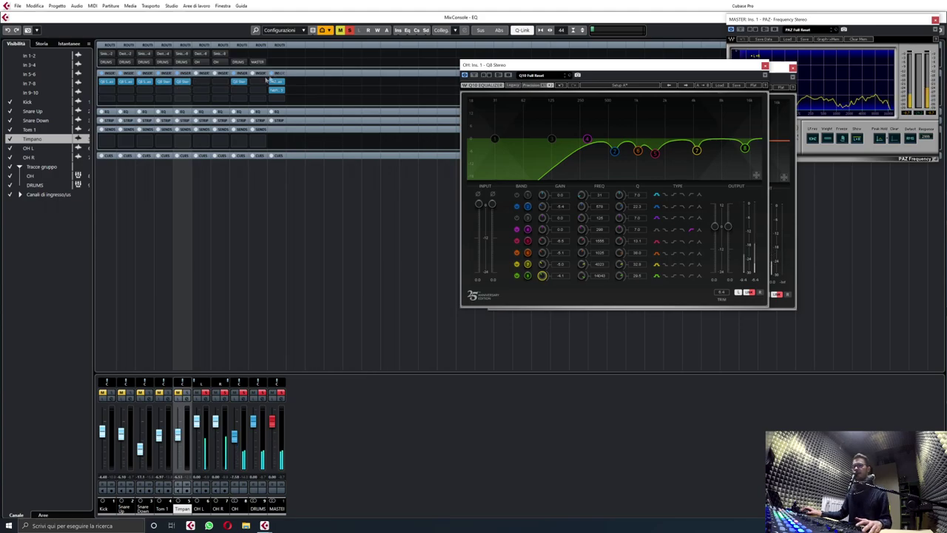
# Step: Raise the OH equalizer's output to 3 dB on both channels and compare the equalized sound against bypass
pyautogui.click(234, 82)
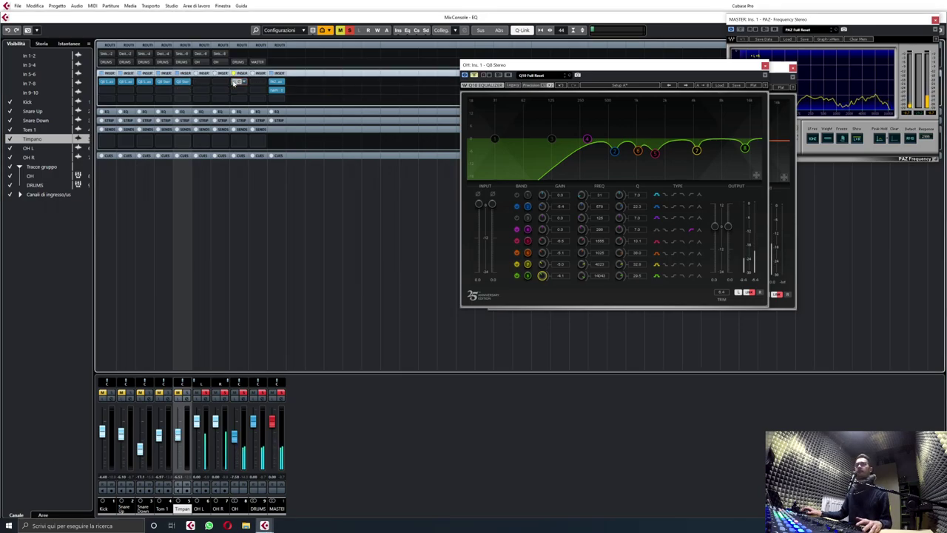
pyautogui.click(234, 82)
pyautogui.click(714, 281)
pyautogui.write('3')
pyautogui.press('Return')
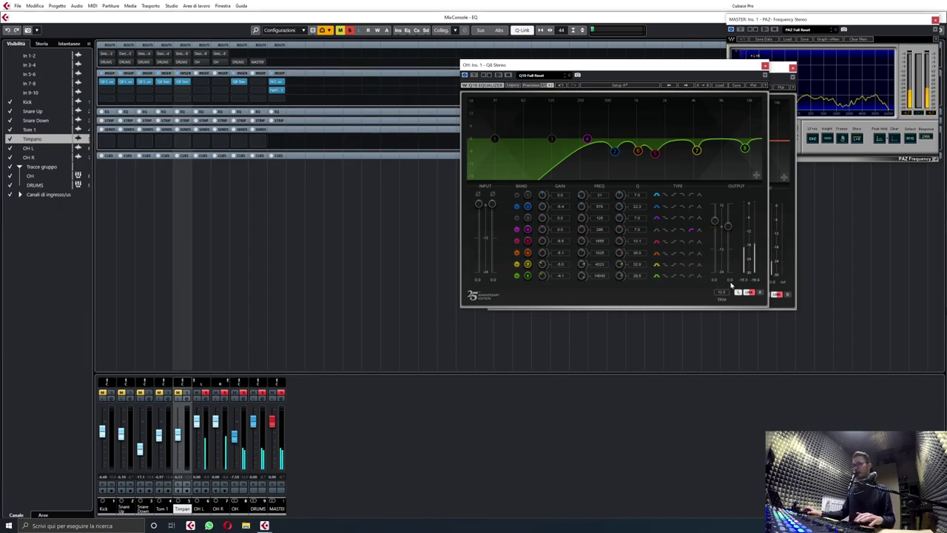
pyautogui.click(730, 281)
pyautogui.write('3')
pyautogui.press('Return')
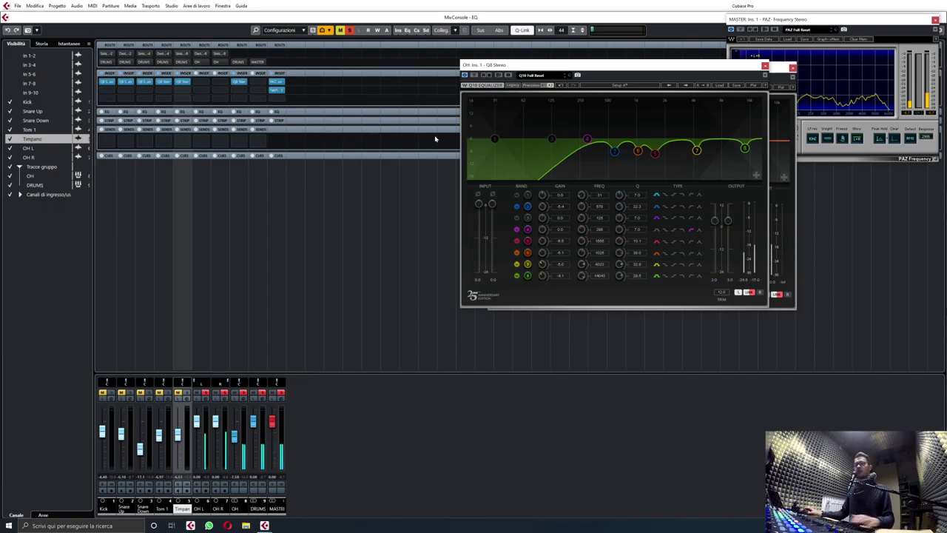
pyautogui.click(237, 83)
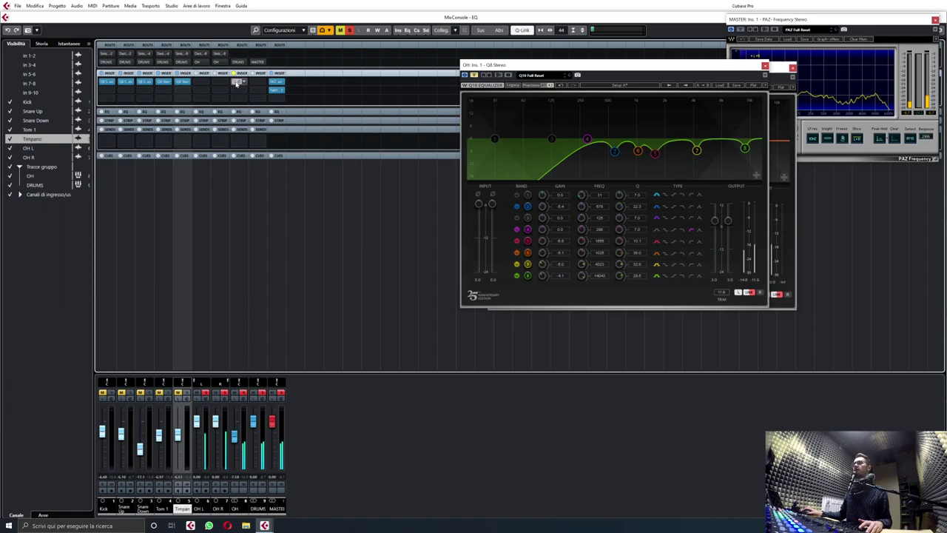
pyautogui.click(237, 83)
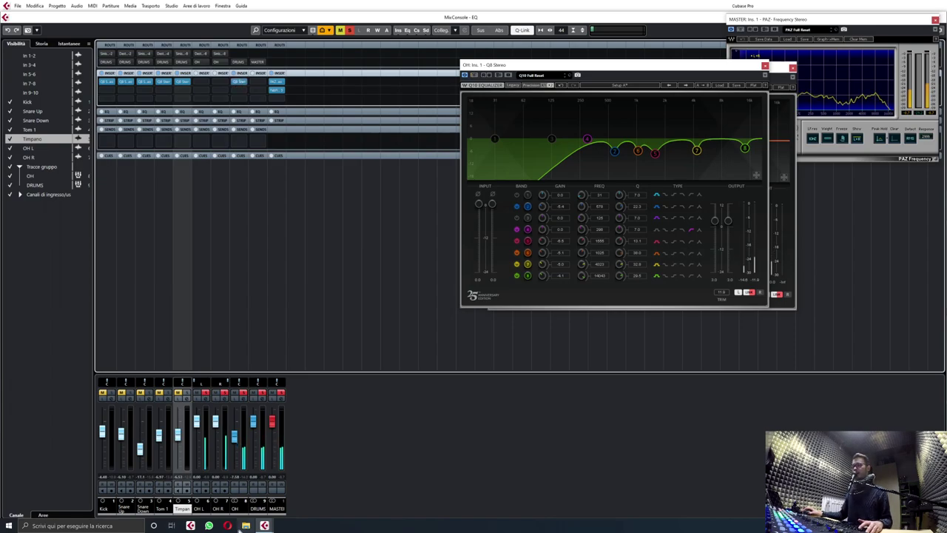
# Step: Clear all mutes and solos in the mixer and close the two open equalizer windows
pyautogui.click(340, 31)
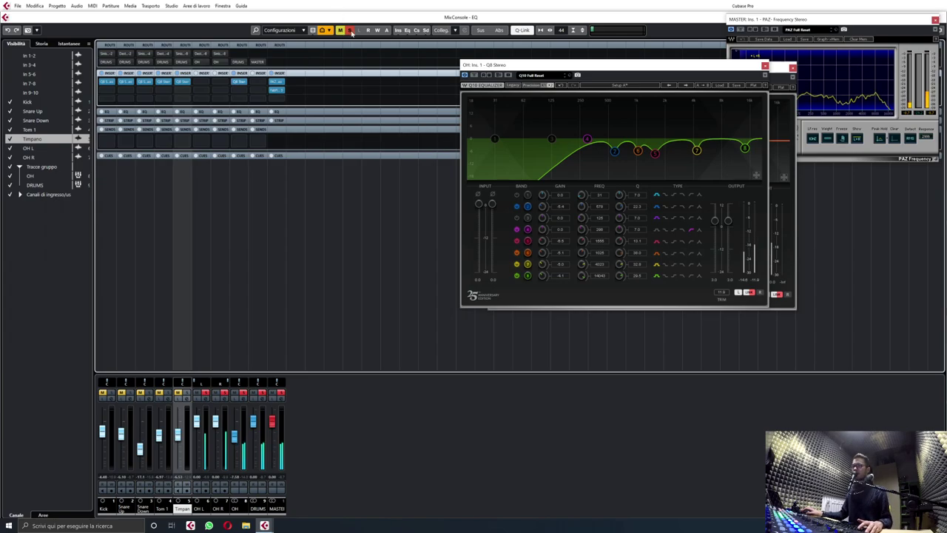
pyautogui.click(349, 31)
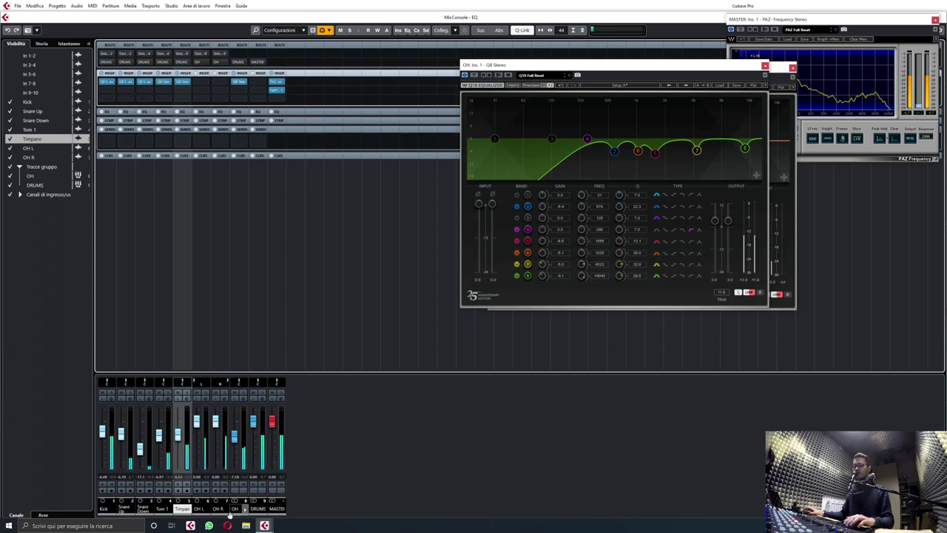
pyautogui.press('F3')
pyautogui.scroll(-6, 407, 100)
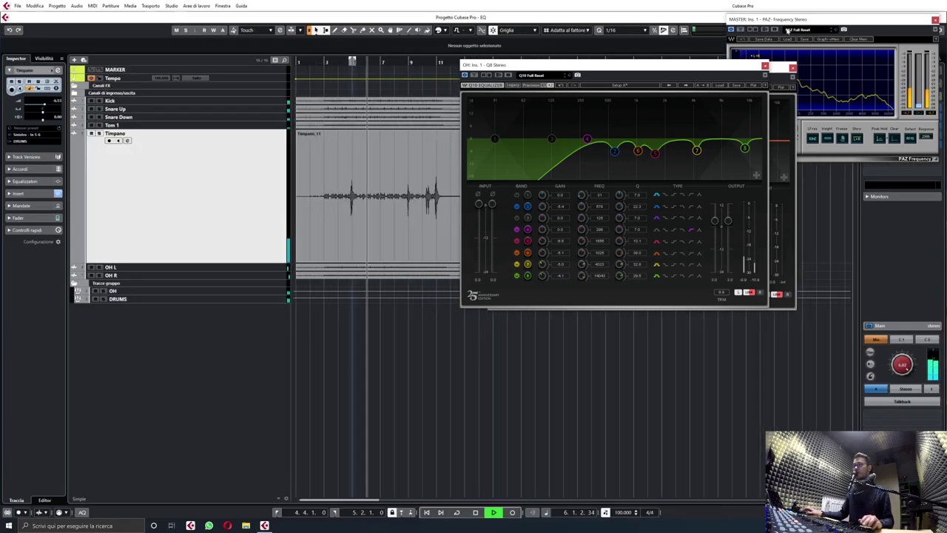
pyautogui.click(793, 68)
pyautogui.click(766, 66)
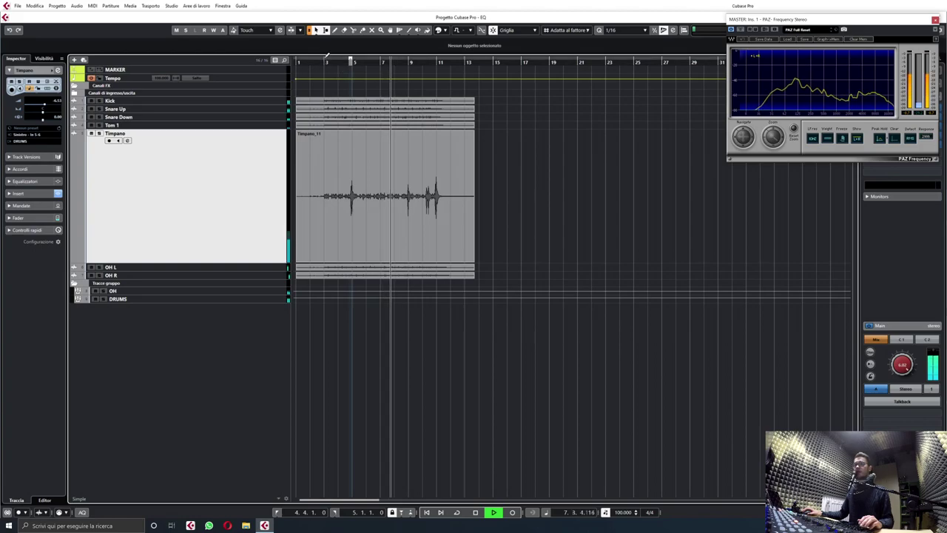
# Step: Set the locator range from bar 3 to bar 11 in the project and return to the mixer
pyautogui.moveTo(327, 57); pyautogui.dragTo(438, 61)
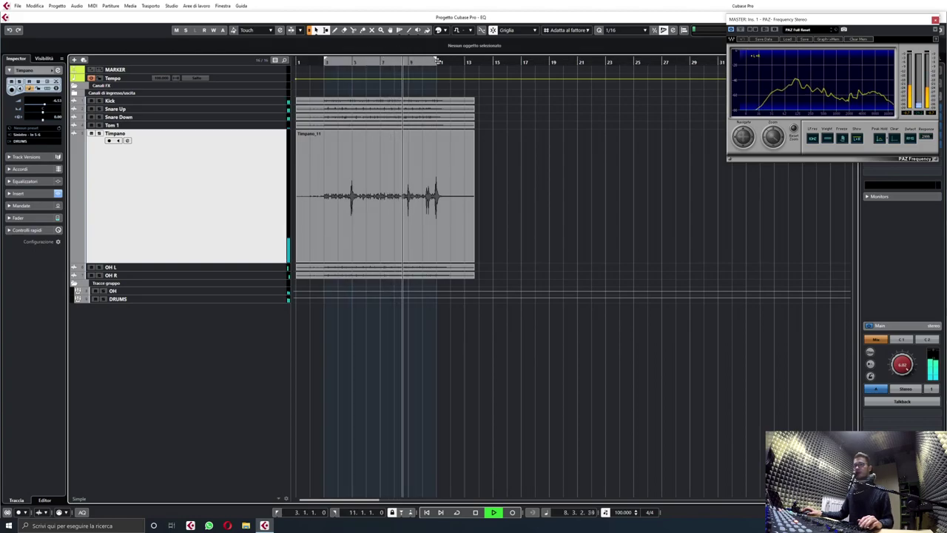
pyautogui.scroll(3, 448, 151)
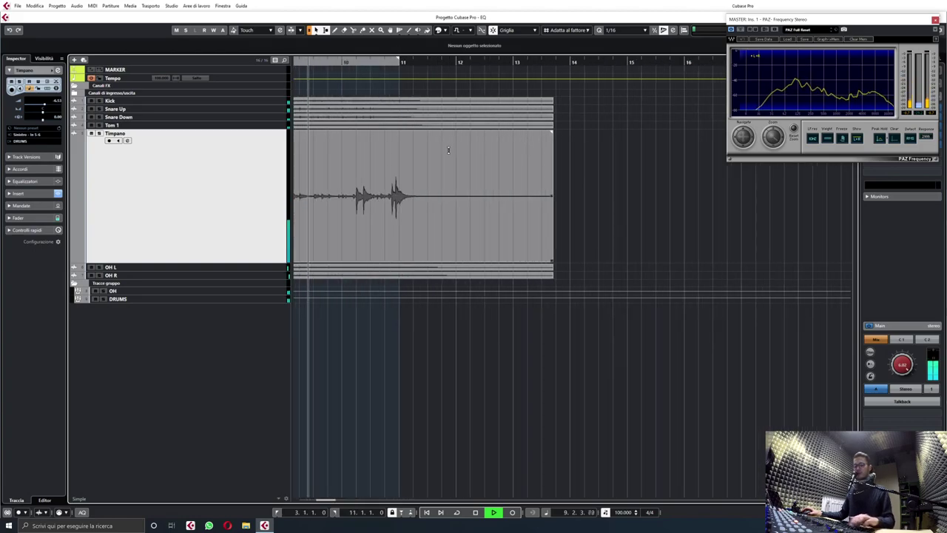
pyautogui.press('F3')
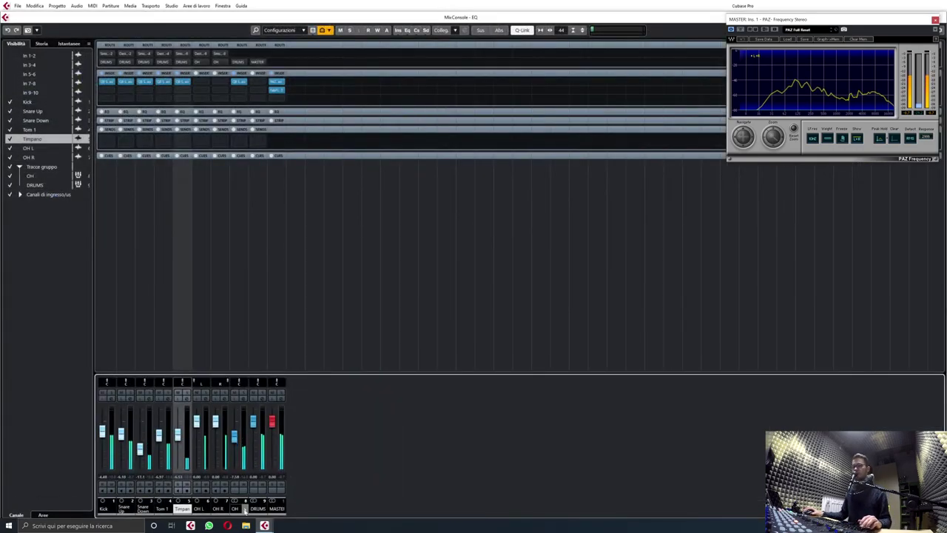
# Step: Select every channel from Kick to DRUMS and repeatedly bypass and reactivate their inserts to compare the full kit with and without EQ
pyautogui.click(256, 509)
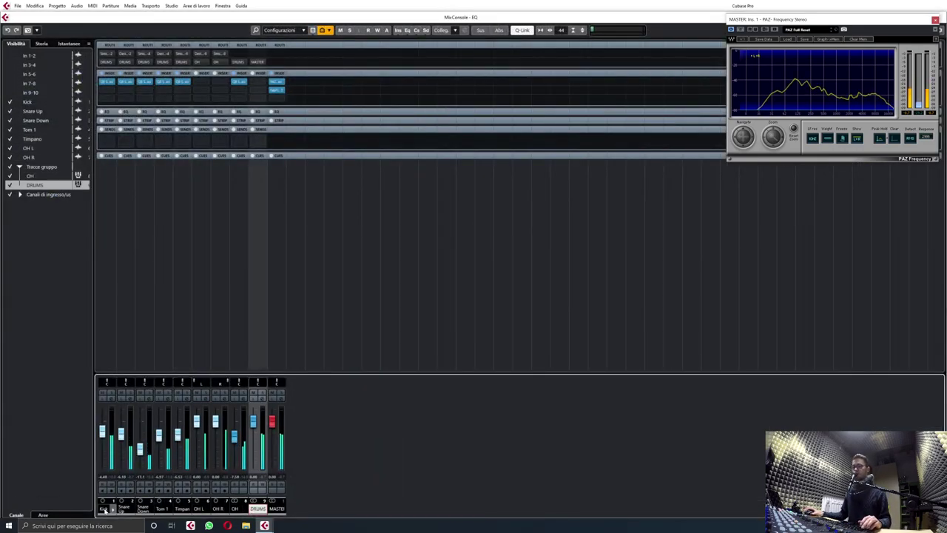
pyautogui.keyDown('shift'); pyautogui.click(103, 509); pyautogui.keyUp('shift')
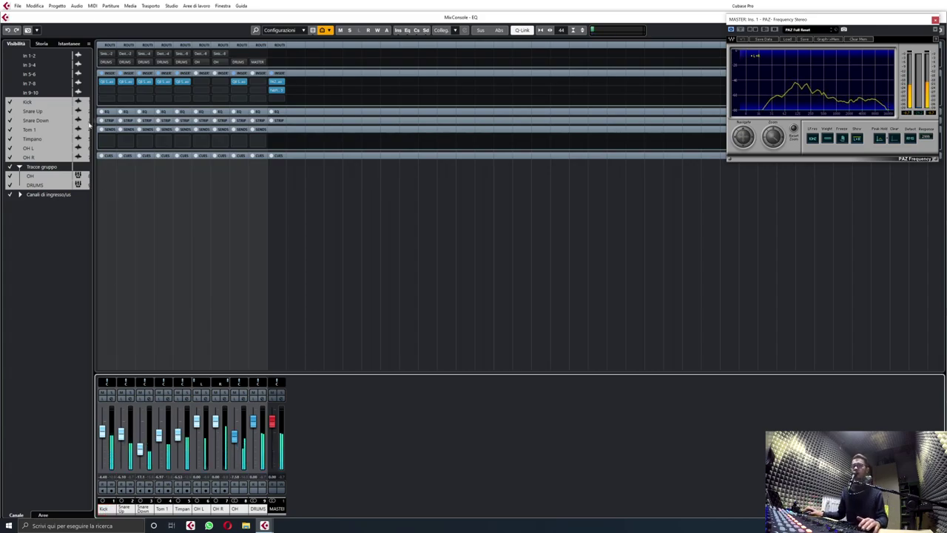
pyautogui.click(111, 74)
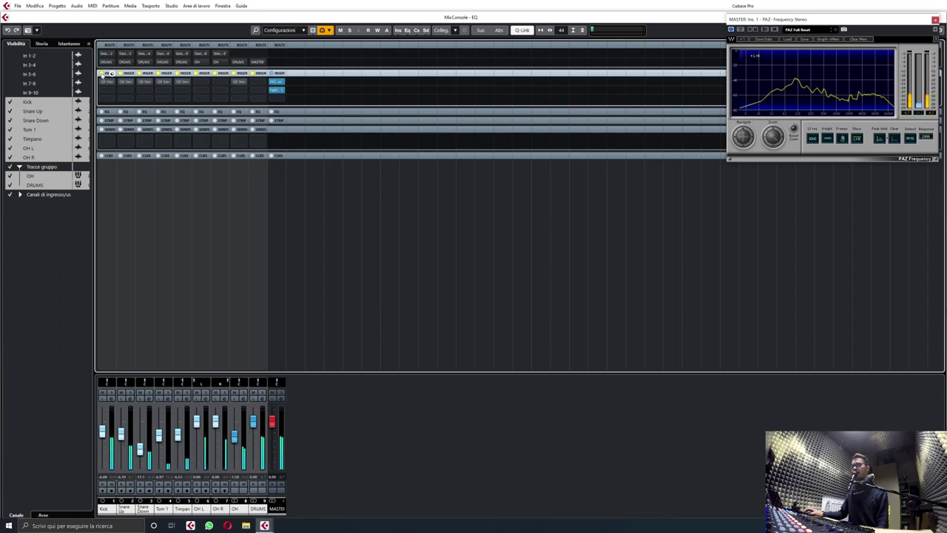
pyautogui.click(102, 75)
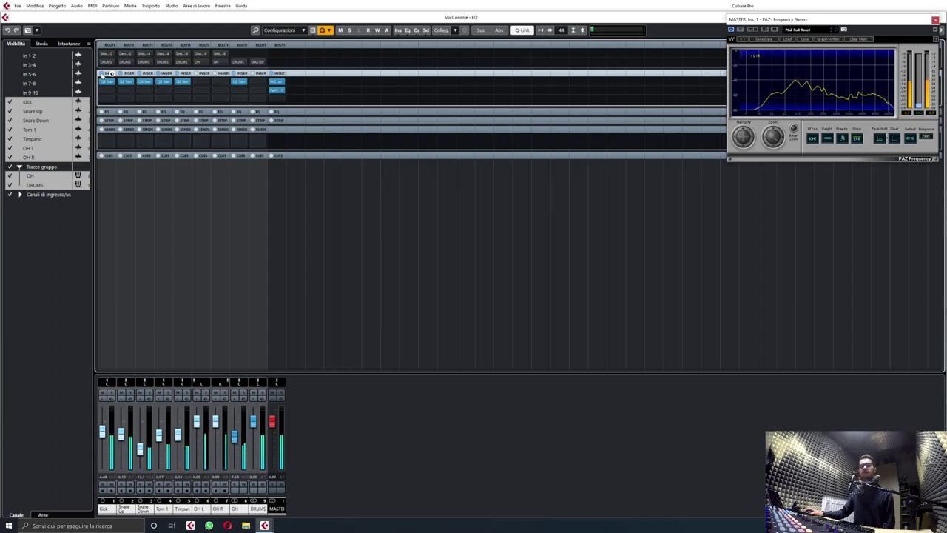
pyautogui.click(104, 74)
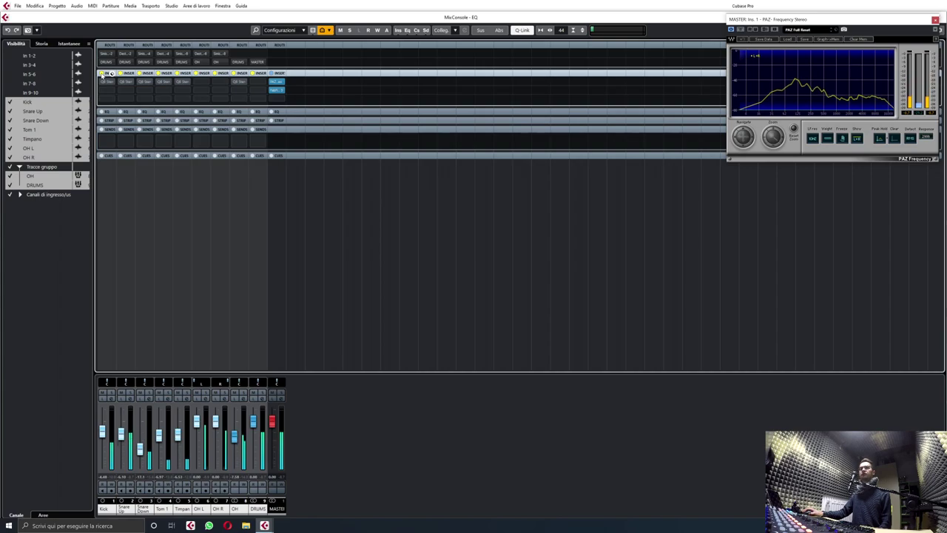
pyautogui.click(104, 74)
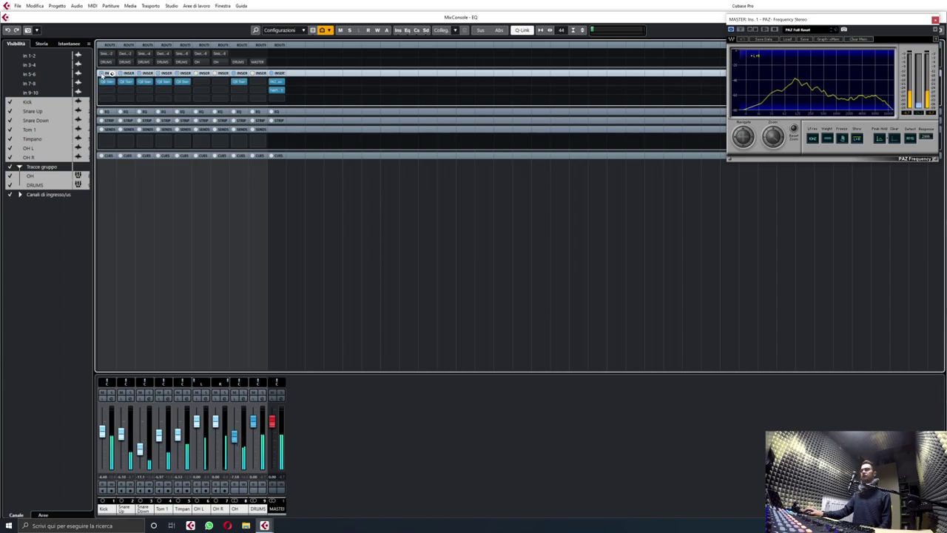
pyautogui.click(103, 74)
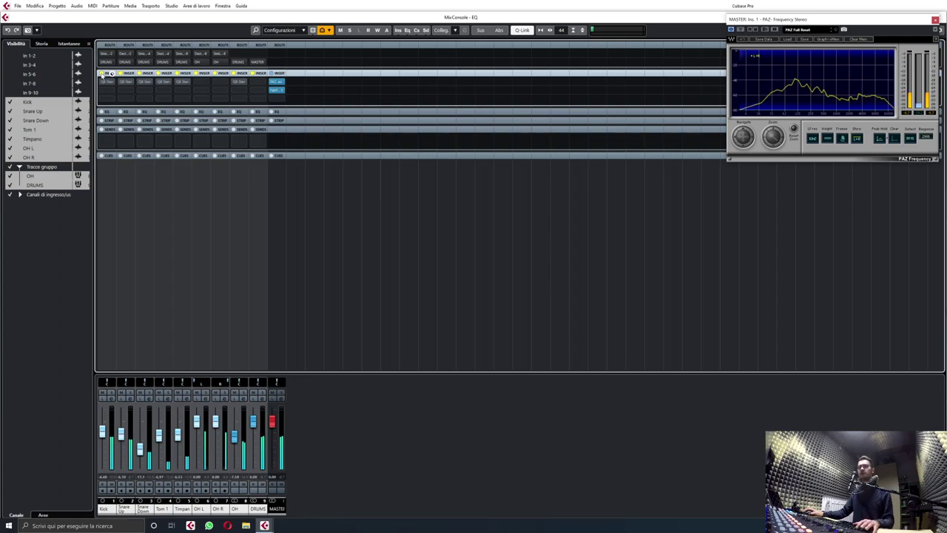
pyautogui.click(103, 74)
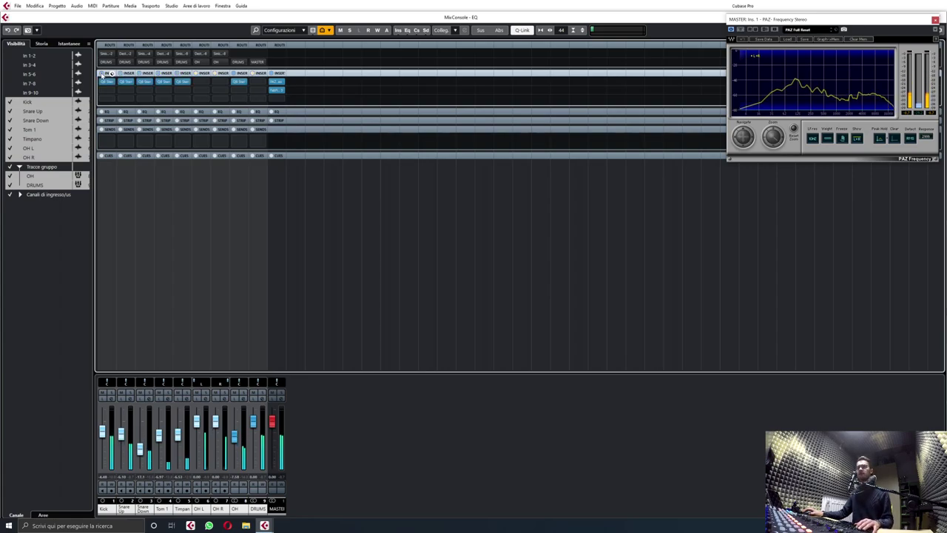